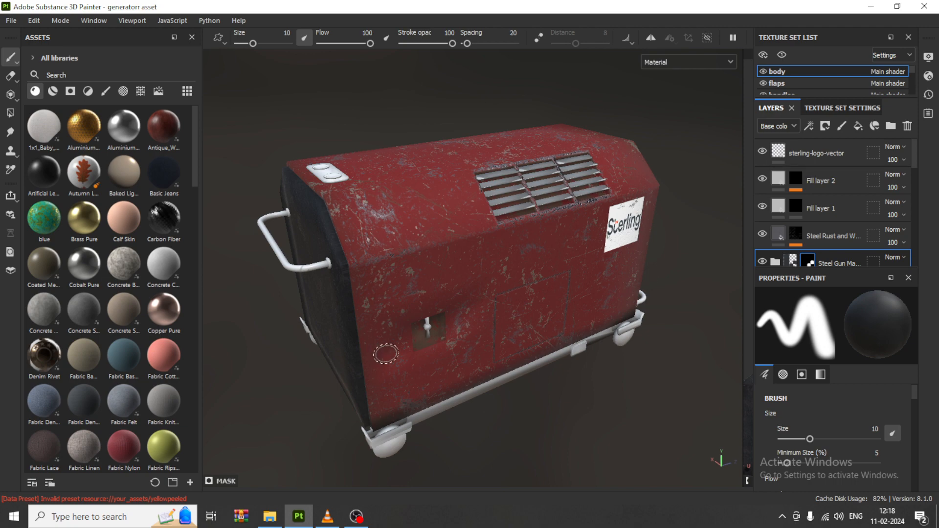
Step: Open the prop.jpg reference image from the February 2024 folder and return to Substance 3D Painter
{"action": "left_click_drag", "start_coordinate": [481, 314], "coordinate": [421, 326], "text": "alt"}
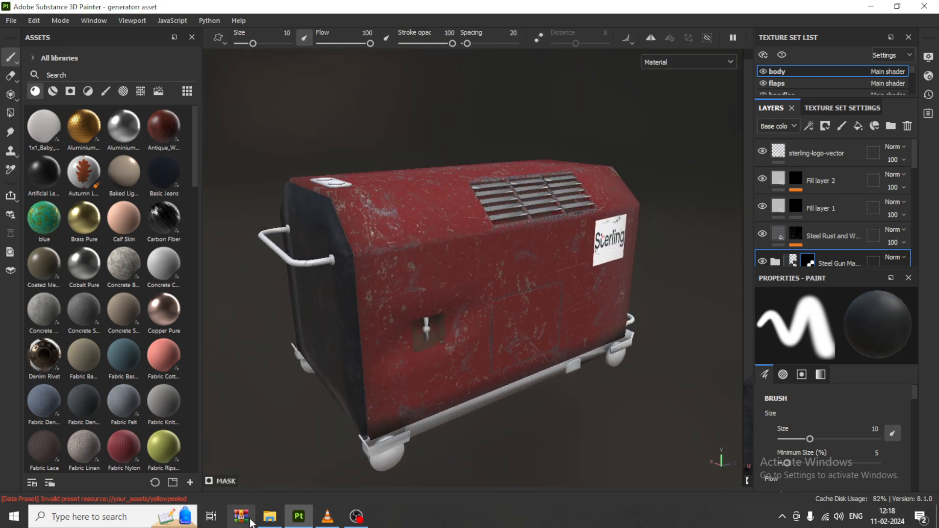
{"action": "left_click", "coordinate": [270, 516]}
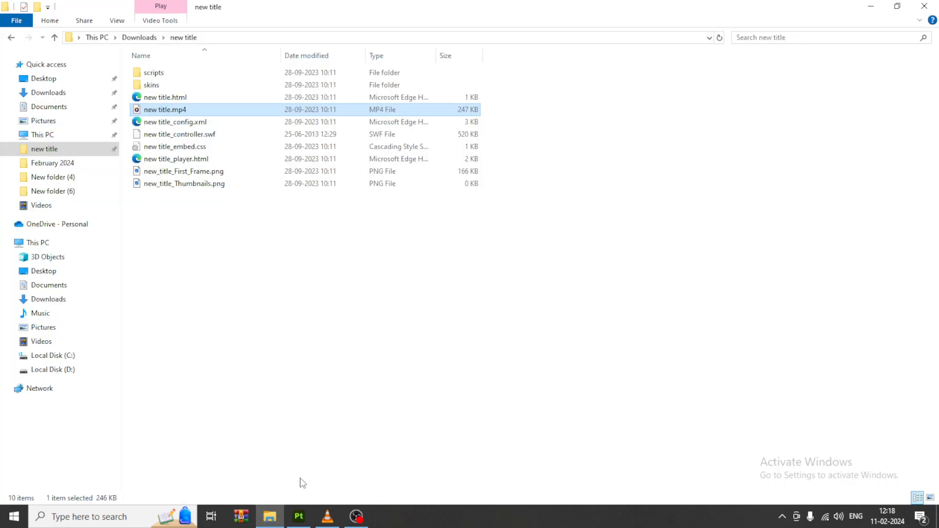
{"action": "left_click", "coordinate": [52, 163]}
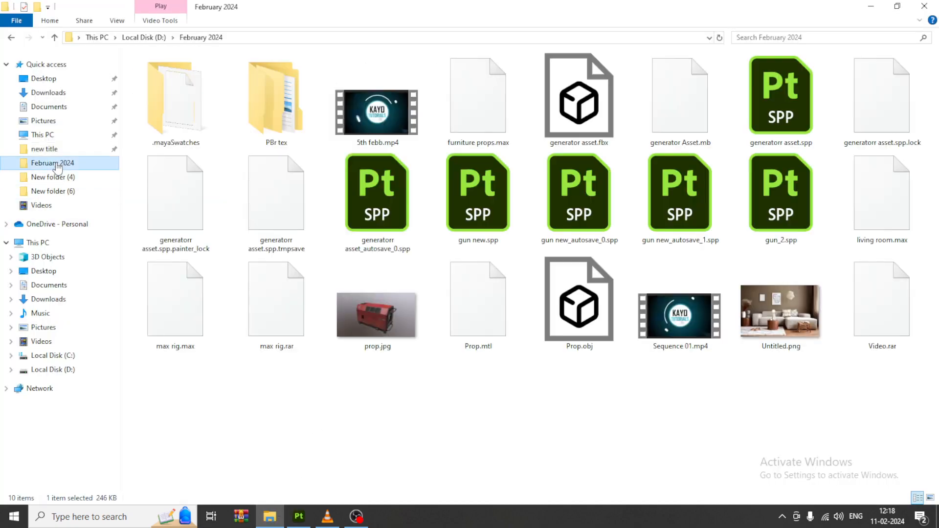
{"action": "left_click", "coordinate": [380, 320]}
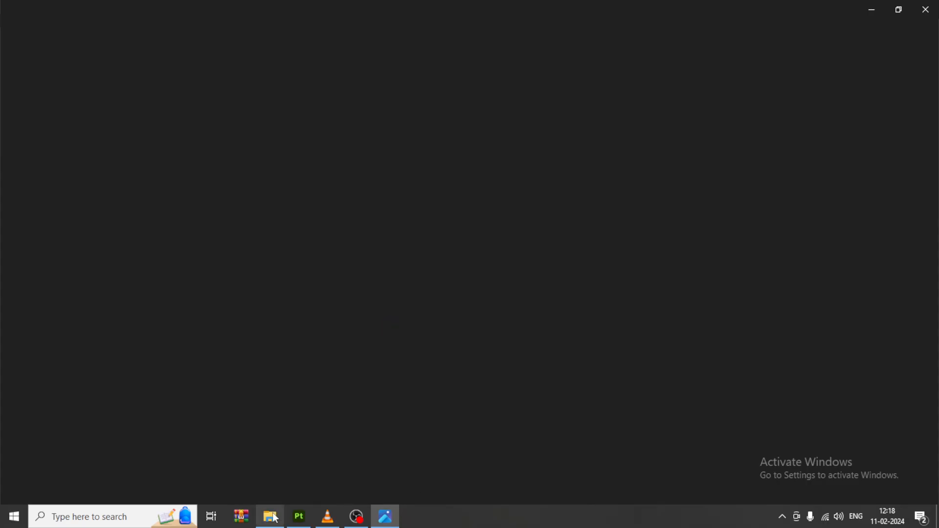
{"action": "left_click", "coordinate": [299, 516]}
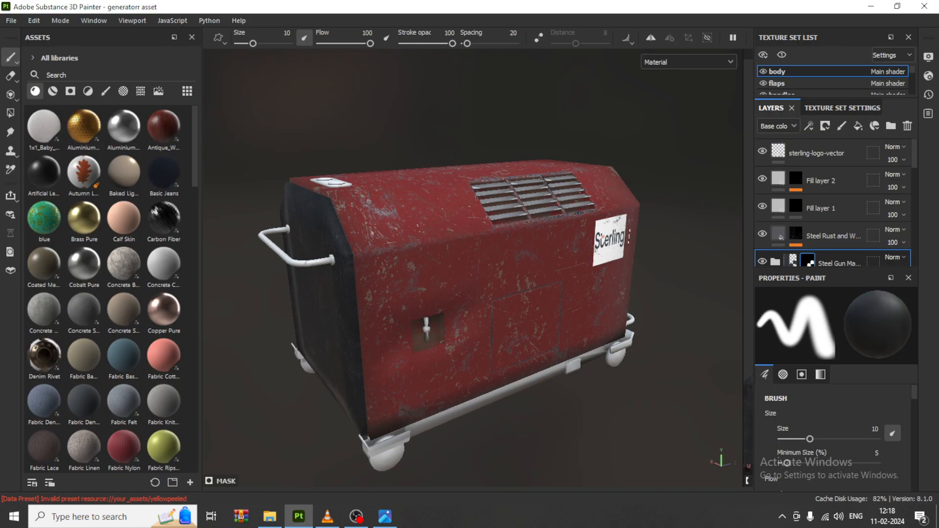
Step: Set the texture size of the body texture set to 1024
{"action": "left_click", "coordinate": [837, 108]}
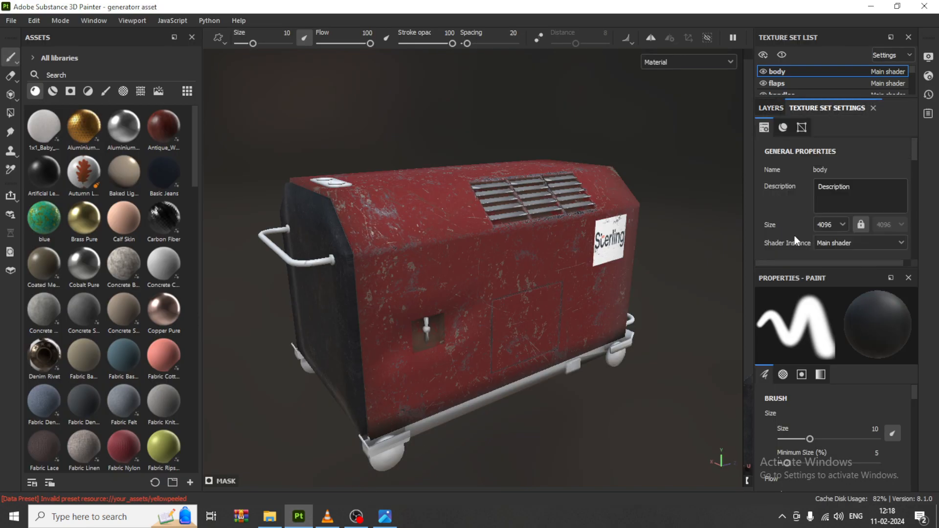
{"action": "left_click_drag", "start_coordinate": [544, 198], "coordinate": [563, 247], "text": "alt"}
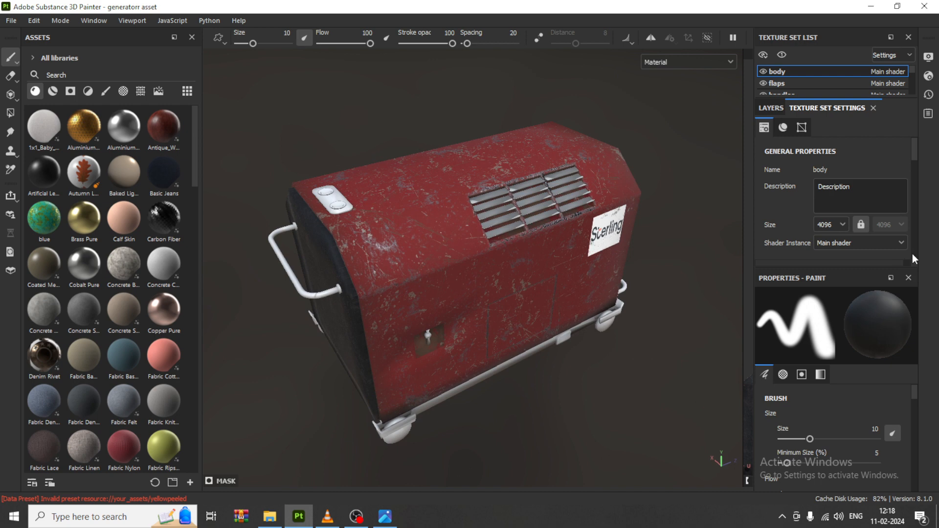
{"action": "left_click", "coordinate": [834, 225]}
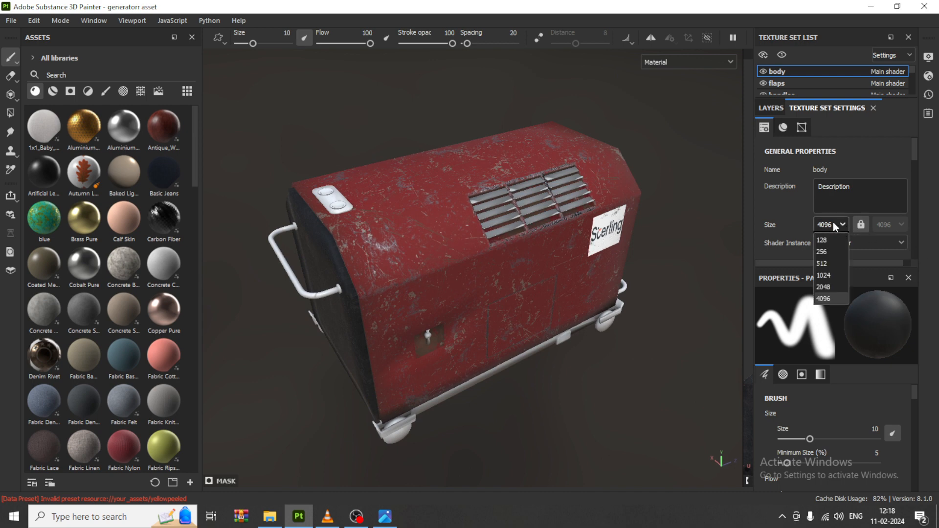
{"action": "left_click", "coordinate": [832, 276]}
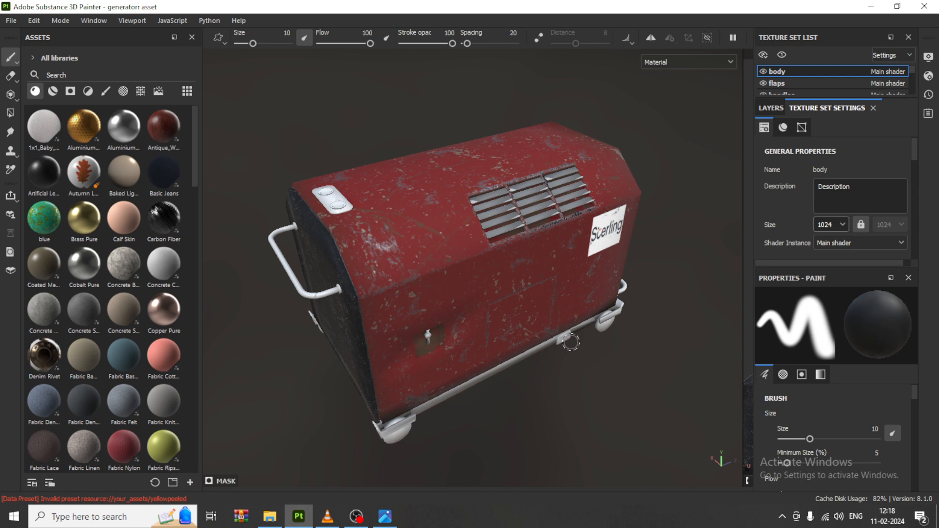
Step: Compare the generator model with the prop.jpg reference image and examine its vent slats up close
{"action": "scroll", "coordinate": [494, 319], "scroll_direction": "down", "scroll_amount": 2}
{"action": "left_click_drag", "start_coordinate": [488, 323], "coordinate": [448, 260], "text": "alt"}
{"action": "scroll", "coordinate": [460, 321], "scroll_direction": "up", "scroll_amount": 1}
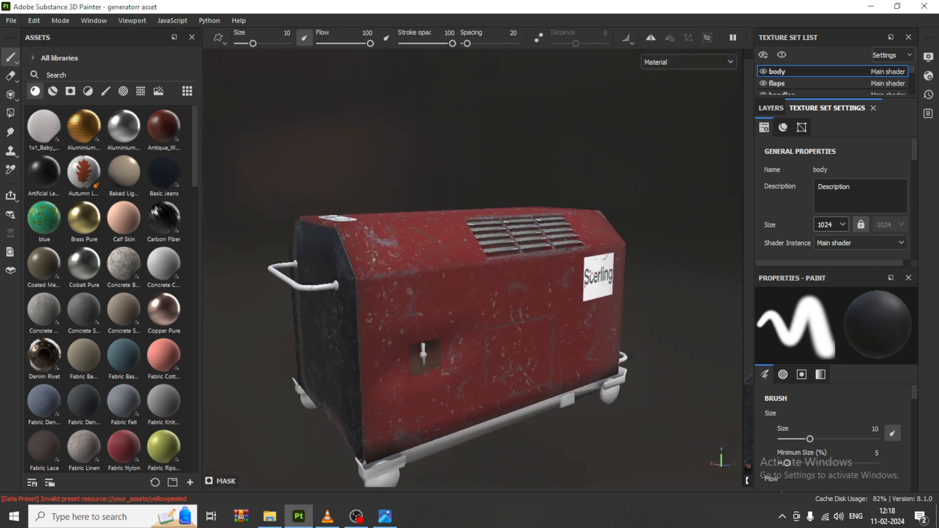
{"action": "left_click_drag", "start_coordinate": [423, 353], "coordinate": [378, 374], "text": "alt"}
{"action": "left_click", "coordinate": [387, 516]}
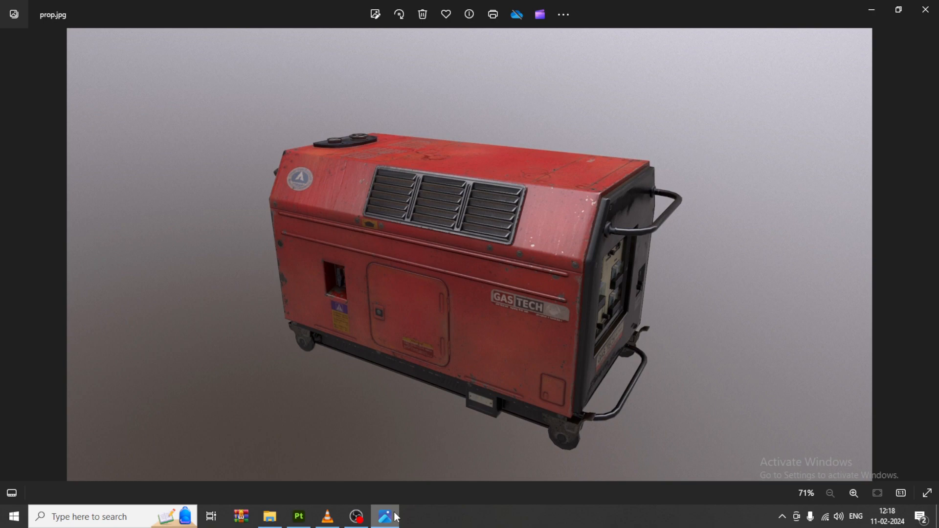
{"action": "left_click", "coordinate": [394, 517]}
{"action": "mouse_move", "coordinate": [670, 289]}
{"action": "left_mouse_down", "text": "alt"}
{"action": "mouse_move", "coordinate": [637, 306]}
{"action": "mouse_move", "coordinate": [615, 353]}
{"action": "left_mouse_up", "text": "alt"}
{"action": "scroll", "coordinate": [614, 353], "scroll_direction": "up", "scroll_amount": 2}
{"action": "scroll", "coordinate": [469, 276], "scroll_direction": "up", "scroll_amount": 2}
{"action": "middle_click_drag", "start_coordinate": [448, 258], "coordinate": [514, 282], "text": "alt"}
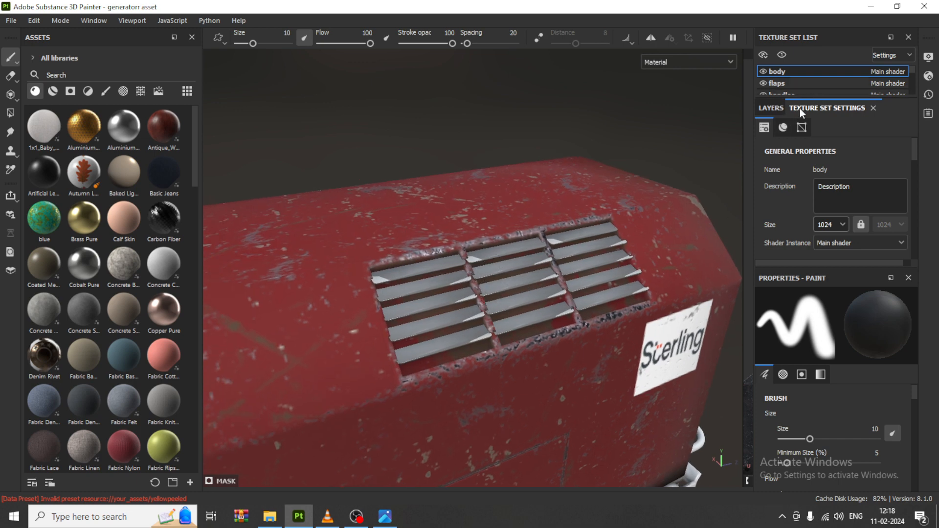
Step: Show the layers of the flaps texture set and search the material library for metal
{"action": "left_click", "coordinate": [771, 108]}
{"action": "left_click", "coordinate": [778, 83]}
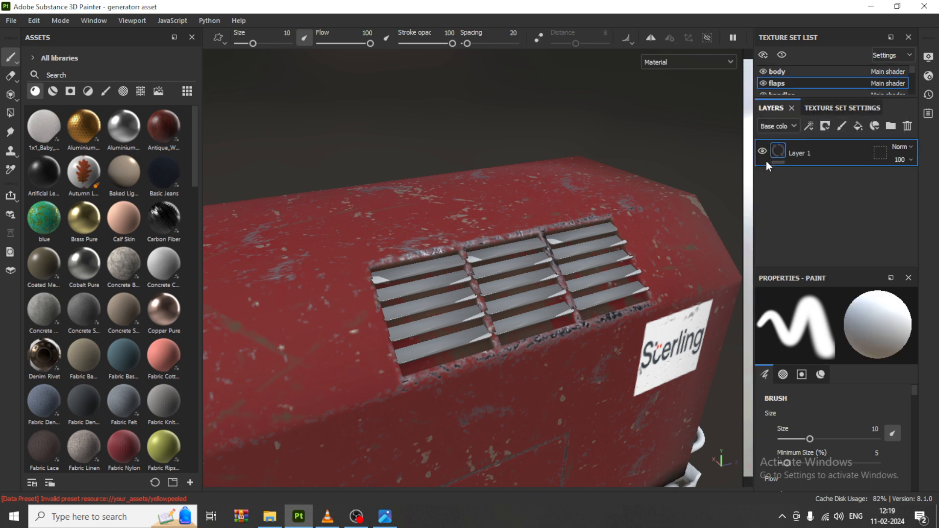
{"action": "left_click", "coordinate": [62, 73]}
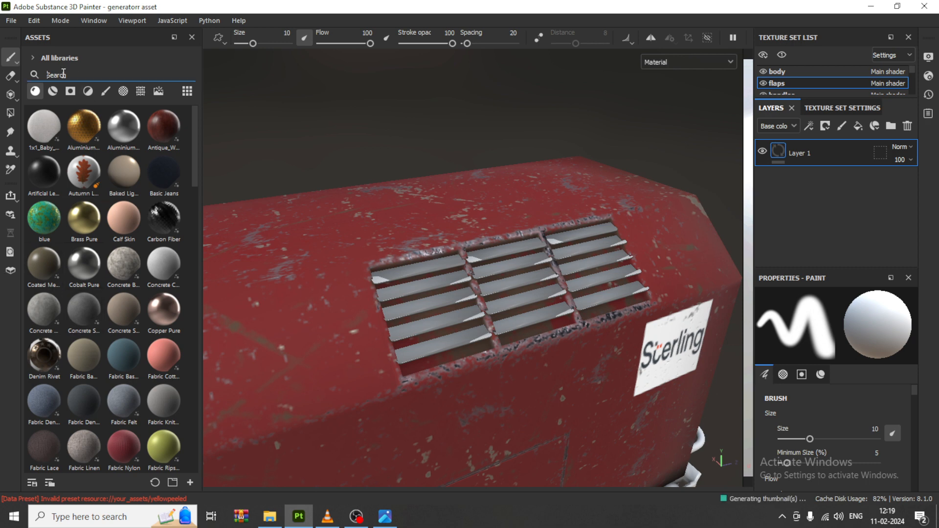
{"action": "type", "text": "metal"}
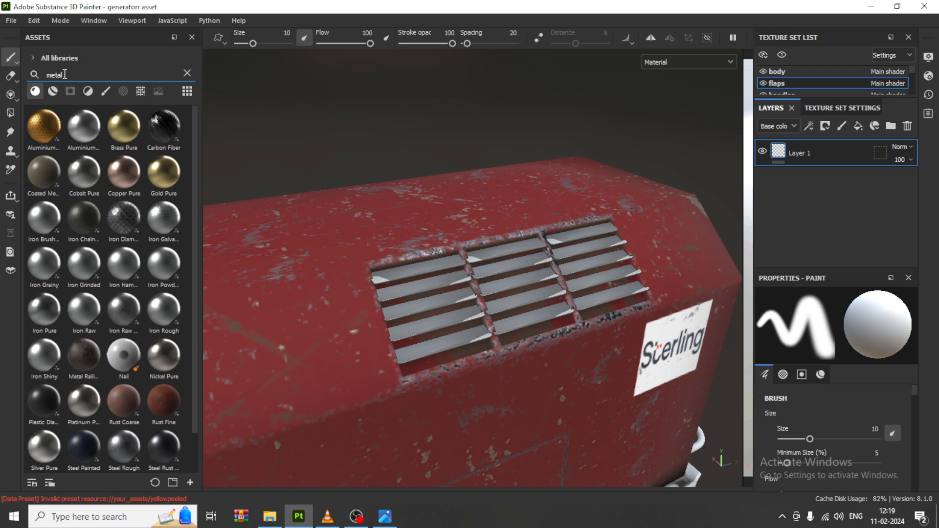
{"action": "scroll", "coordinate": [127, 356], "scroll_direction": "down", "scroll_amount": 1}
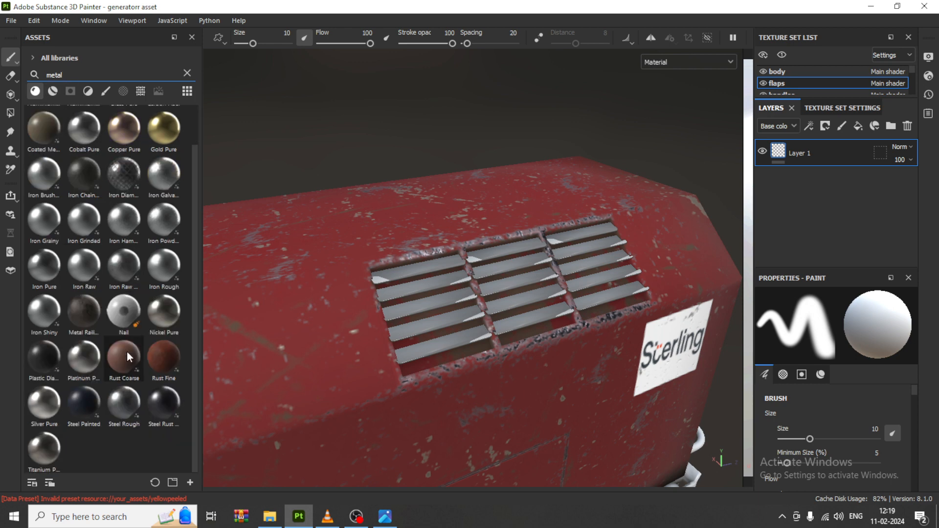
Step: Apply the Steel Rust and Wear material to the vent flaps and compare them with the reference image
{"action": "left_click", "coordinate": [174, 409]}
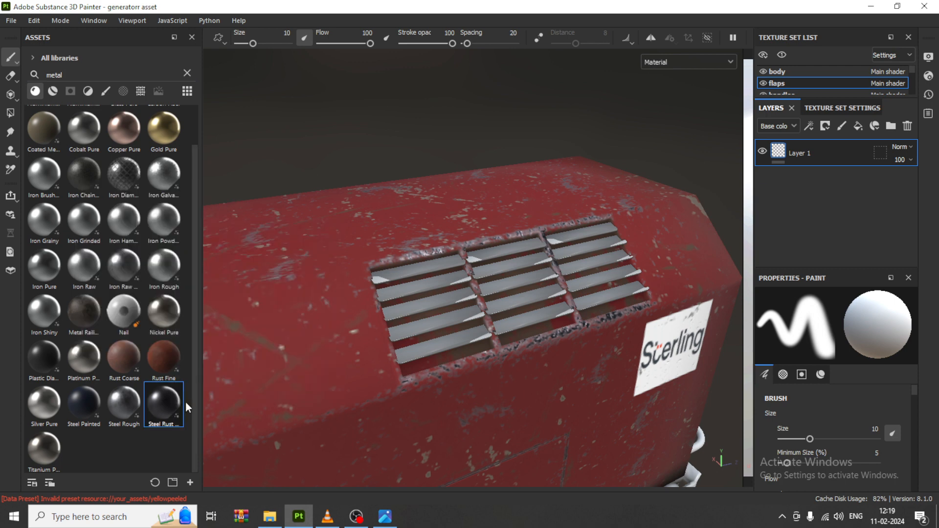
{"action": "left_click_drag", "start_coordinate": [185, 406], "coordinate": [433, 268]}
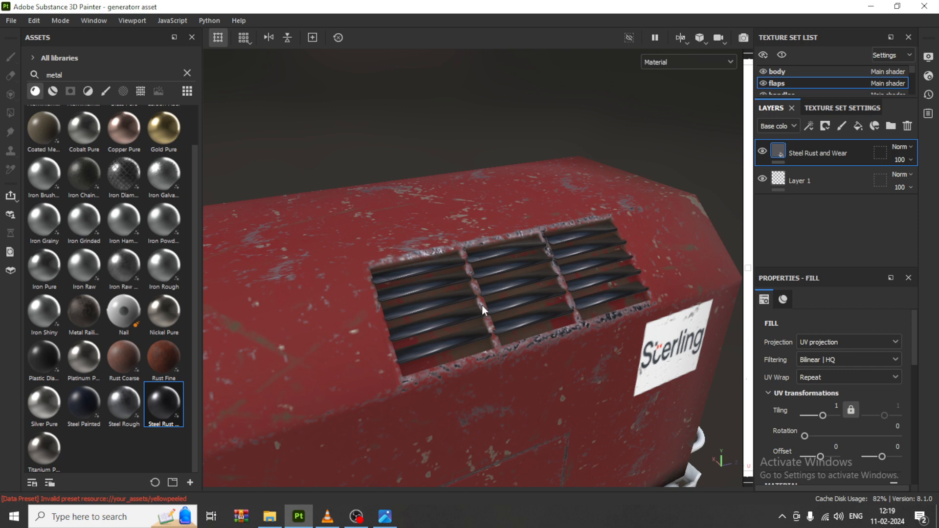
{"action": "scroll", "coordinate": [483, 306], "scroll_direction": "up", "scroll_amount": 3}
{"action": "scroll", "coordinate": [478, 313], "scroll_direction": "up", "scroll_amount": 2}
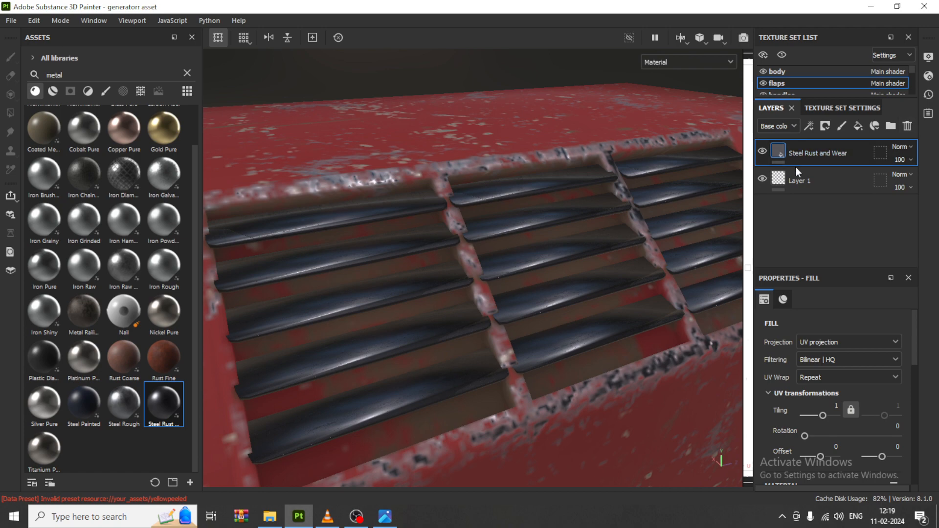
{"action": "left_click", "coordinate": [389, 518]}
{"action": "left_click", "coordinate": [390, 520]}
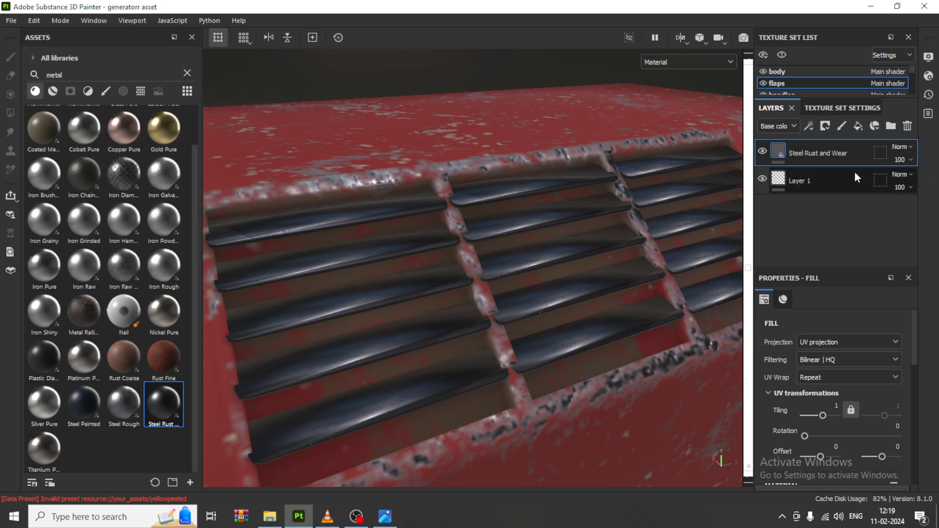
{"action": "left_click", "coordinate": [824, 127]}
{"action": "left_click", "coordinate": [860, 156]}
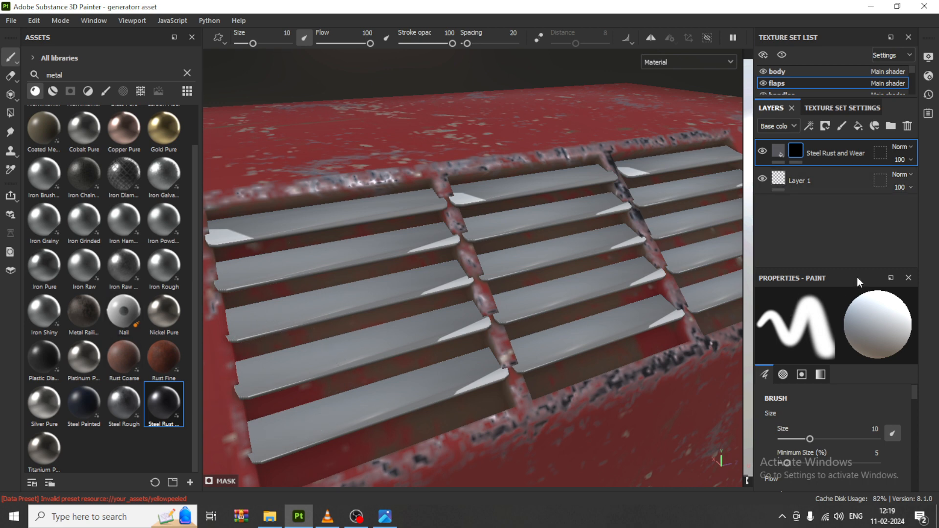
{"action": "key", "text": "ctrl+z"}
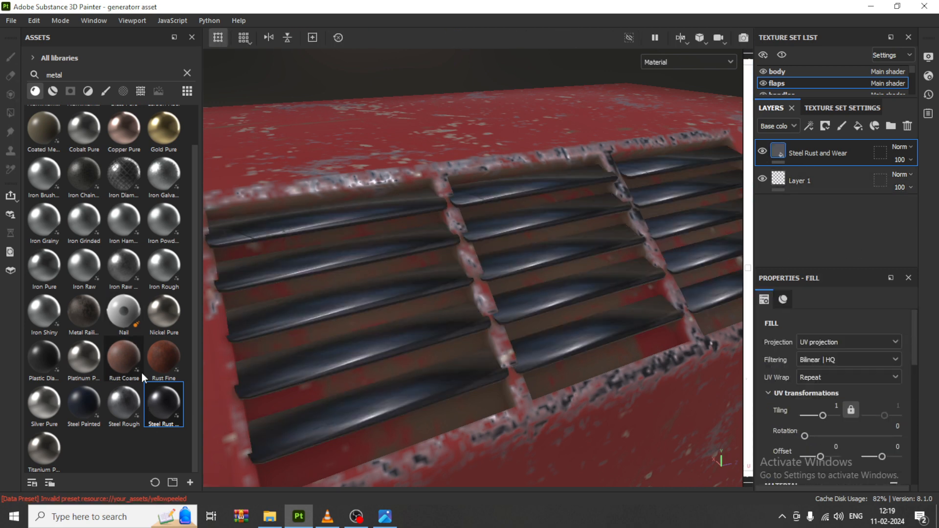
Step: Apply the Rust Fine material to the vent flaps above the steel layer and give it a black mask
{"action": "left_click_drag", "start_coordinate": [159, 360], "coordinate": [395, 289]}
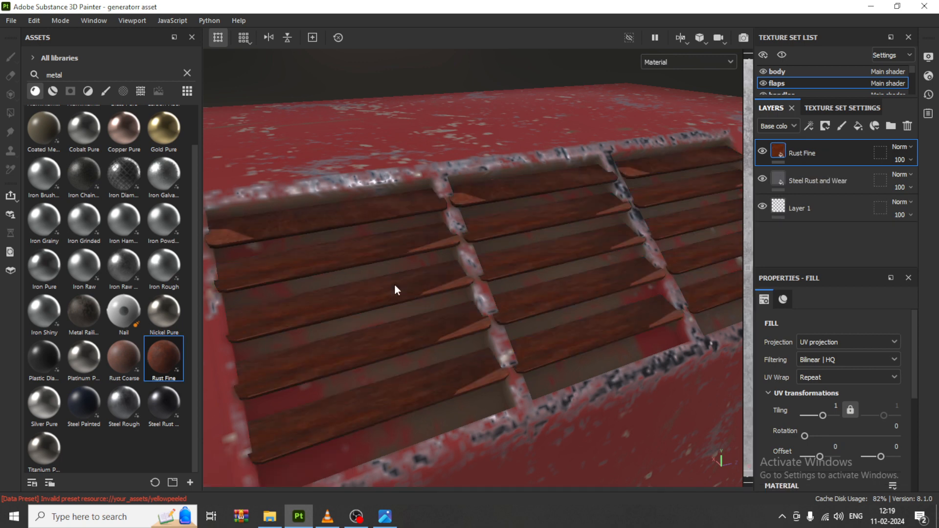
{"action": "left_click", "coordinate": [827, 127]}
{"action": "left_click", "coordinate": [836, 155]}
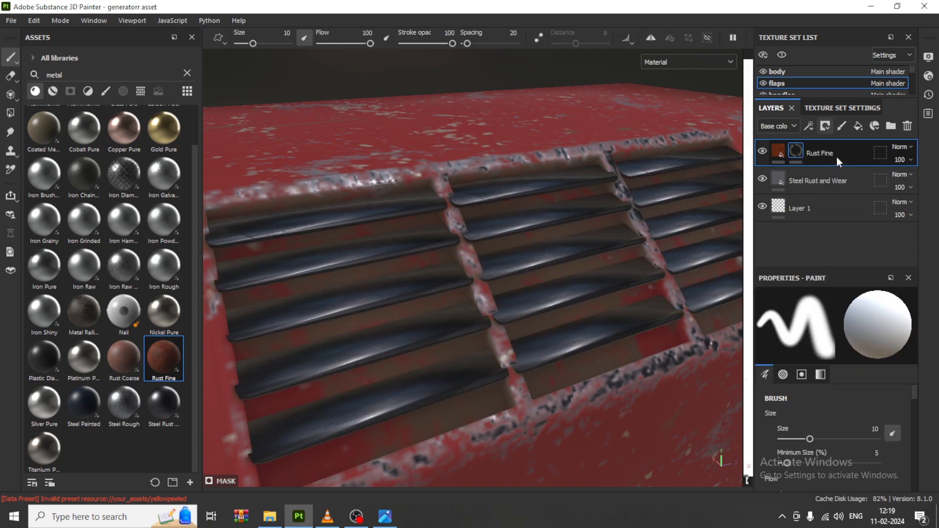
Step: Add a generator to the Rust Fine mask and choose Metal Edge Wear
{"action": "left_click", "coordinate": [809, 125]}
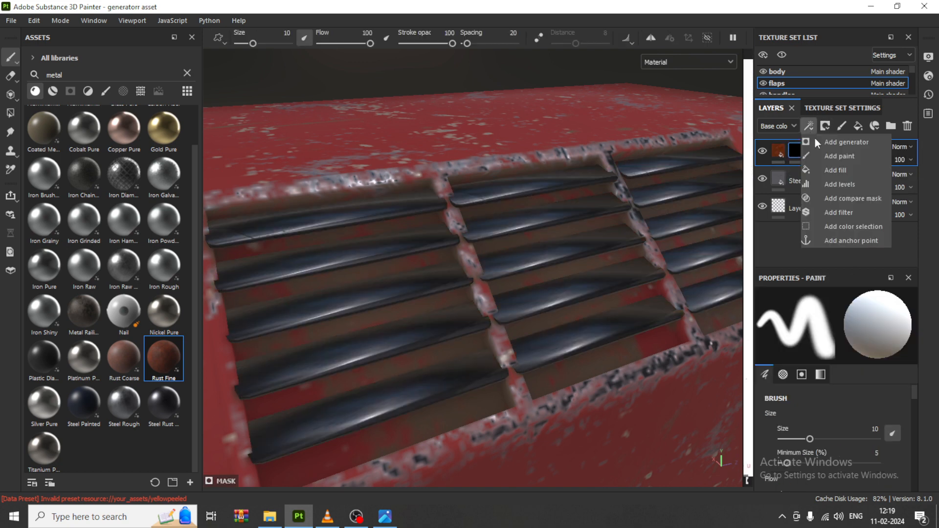
{"action": "left_click", "coordinate": [832, 143]}
{"action": "left_click", "coordinate": [842, 330]}
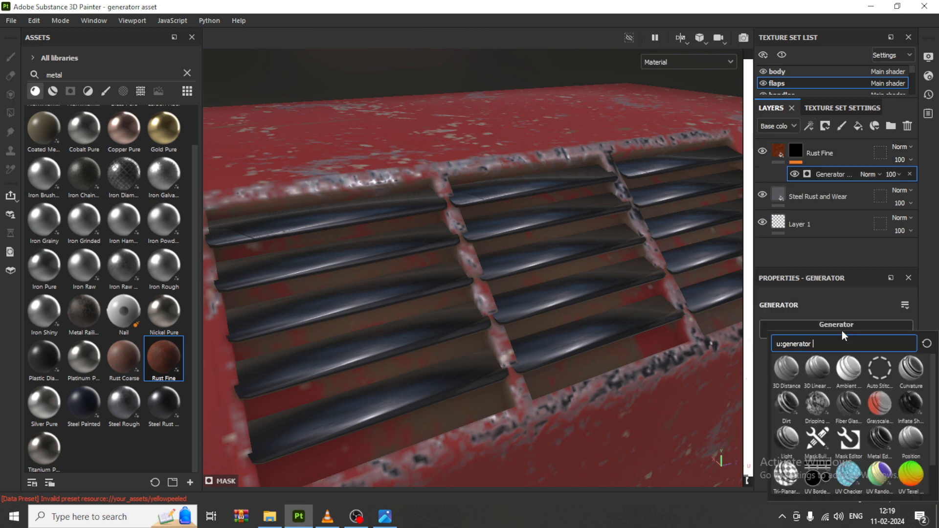
{"action": "left_click", "coordinate": [886, 439]}
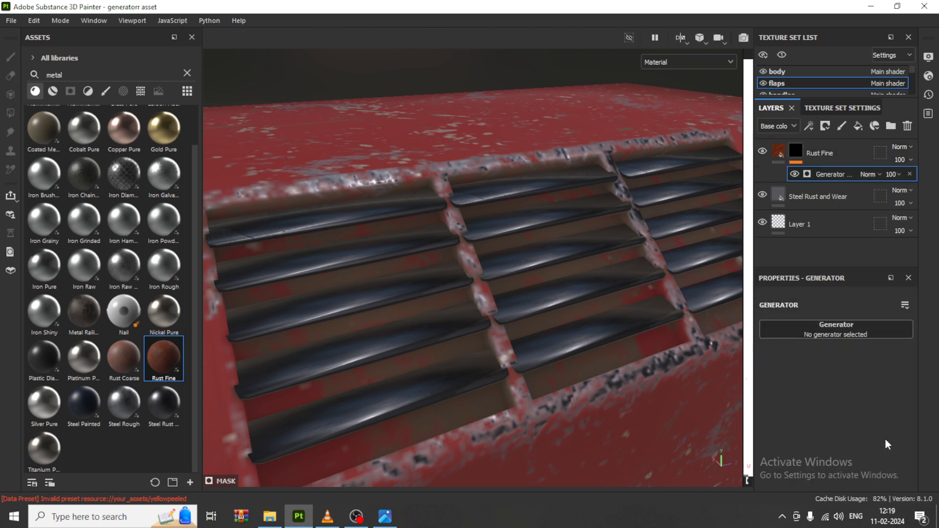
{"action": "left_click_drag", "start_coordinate": [450, 306], "coordinate": [825, 214], "text": "alt"}
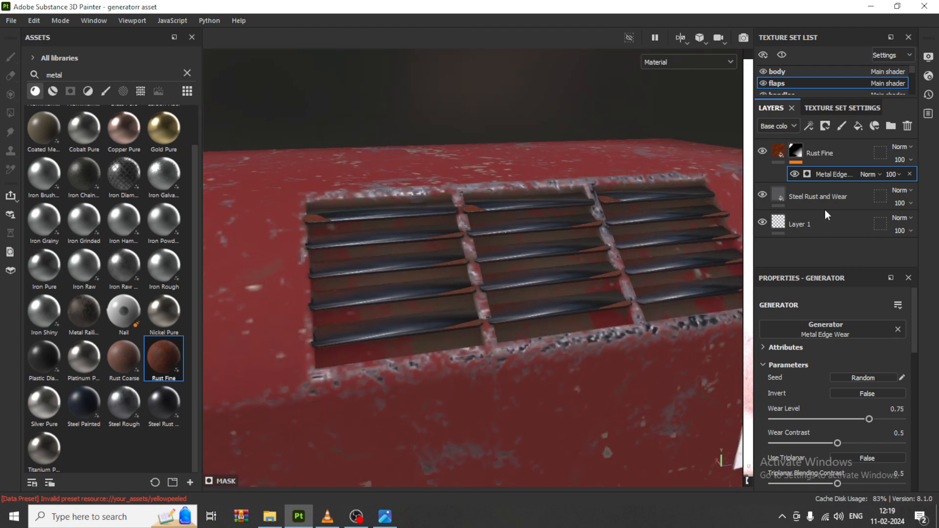
Step: Set the Metal Edge Wear generator's Wear Level to 0.79 and inspect the rust on the flaps
{"action": "mouse_move", "coordinate": [869, 419]}
{"action": "left_mouse_down"}
{"action": "mouse_move", "coordinate": [898, 418]}
{"action": "mouse_move", "coordinate": [866, 414]}
{"action": "mouse_move", "coordinate": [874, 412]}
{"action": "left_mouse_up"}
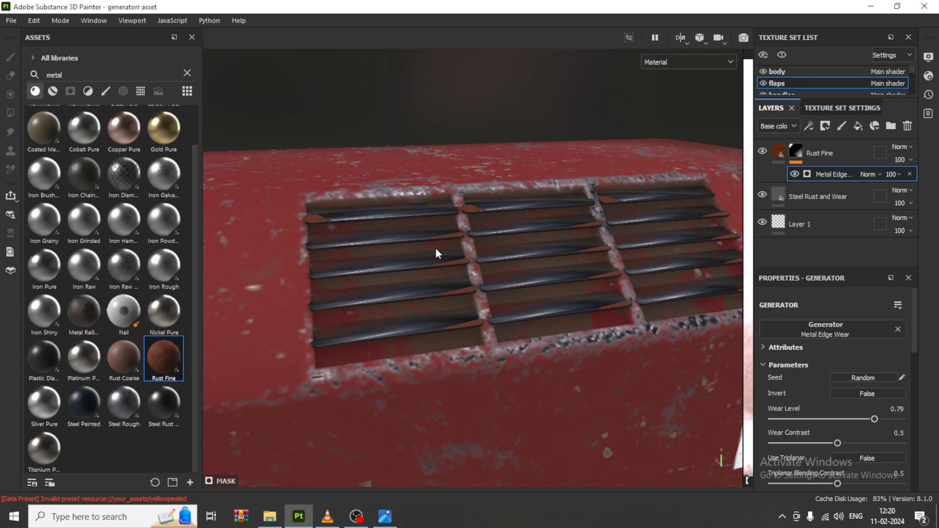
{"action": "left_click_drag", "start_coordinate": [606, 319], "coordinate": [471, 248], "text": "alt"}
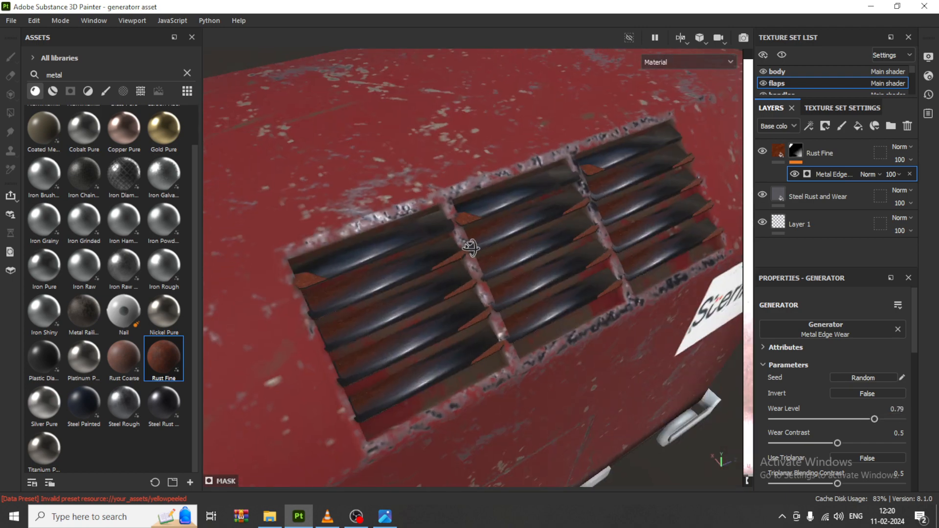
{"action": "scroll", "coordinate": [467, 256], "scroll_direction": "up", "scroll_amount": 3}
{"action": "scroll", "coordinate": [473, 272], "scroll_direction": "down", "scroll_amount": 3}
{"action": "left_click_drag", "start_coordinate": [548, 313], "coordinate": [572, 310], "text": "alt"}
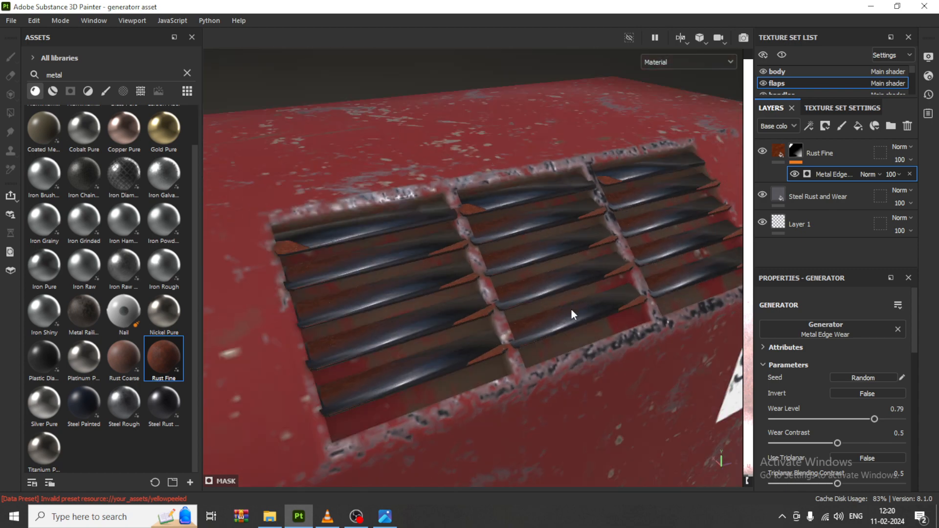
{"action": "left_click_drag", "start_coordinate": [590, 342], "coordinate": [620, 317], "text": "alt"}
Step: Delete the Rust Fine and Steel Rust and Wear layers from the flaps texture set
{"action": "left_click", "coordinate": [834, 153]}
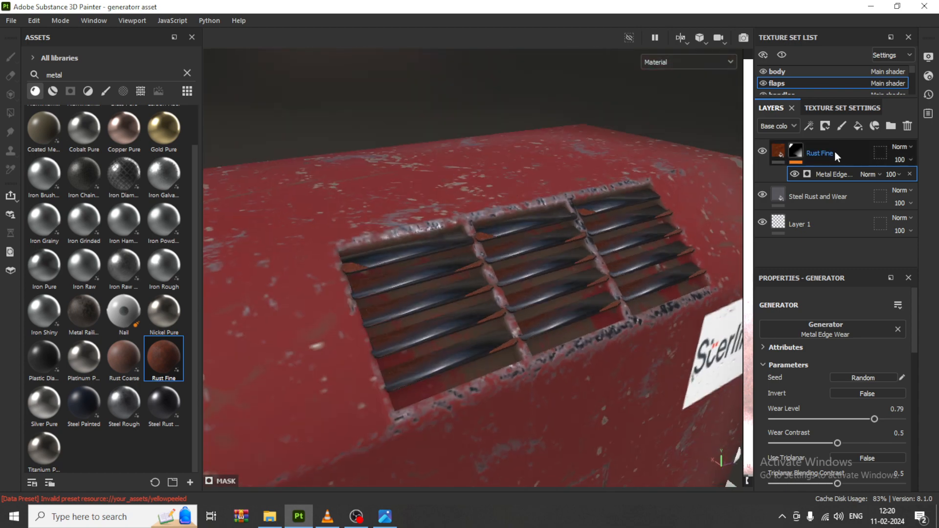
{"action": "key", "text": "Delete"}
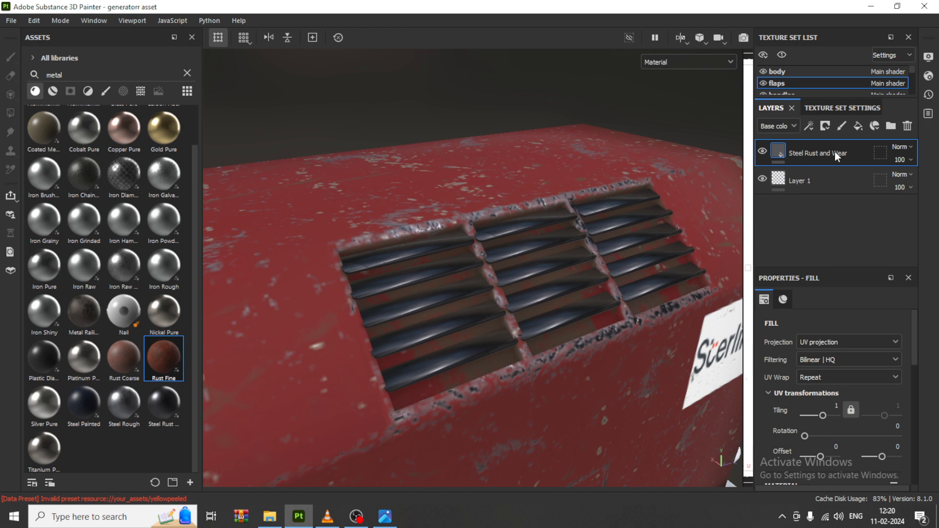
{"action": "key", "text": "Delete"}
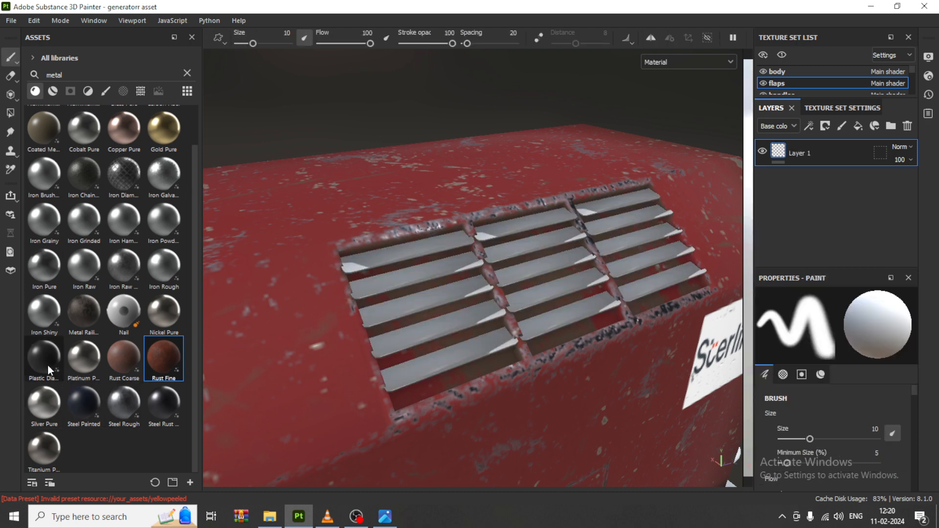
Step: Find the Steel Gun Matte smart material in the metal results, apply it to the vent flaps and inspect it up close
{"action": "left_click", "coordinate": [49, 92]}
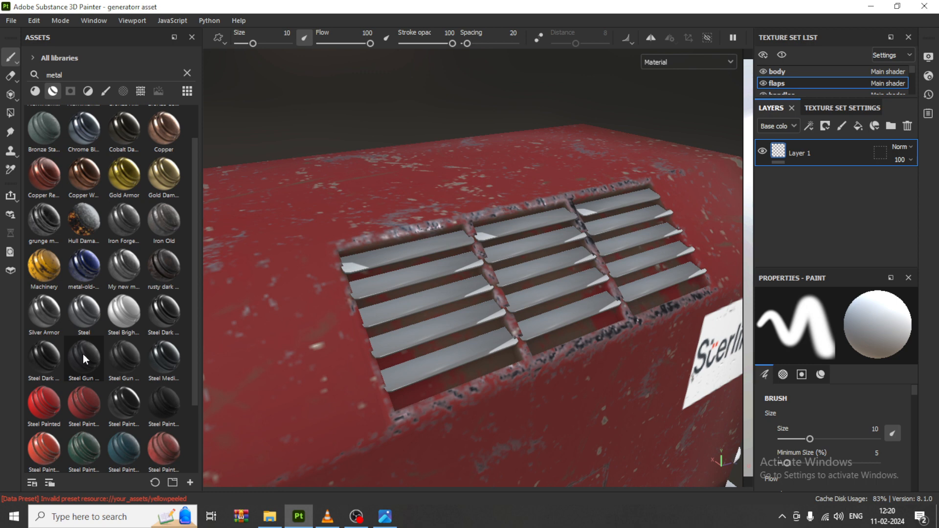
{"action": "scroll", "coordinate": [95, 369], "scroll_direction": "down", "scroll_amount": 2}
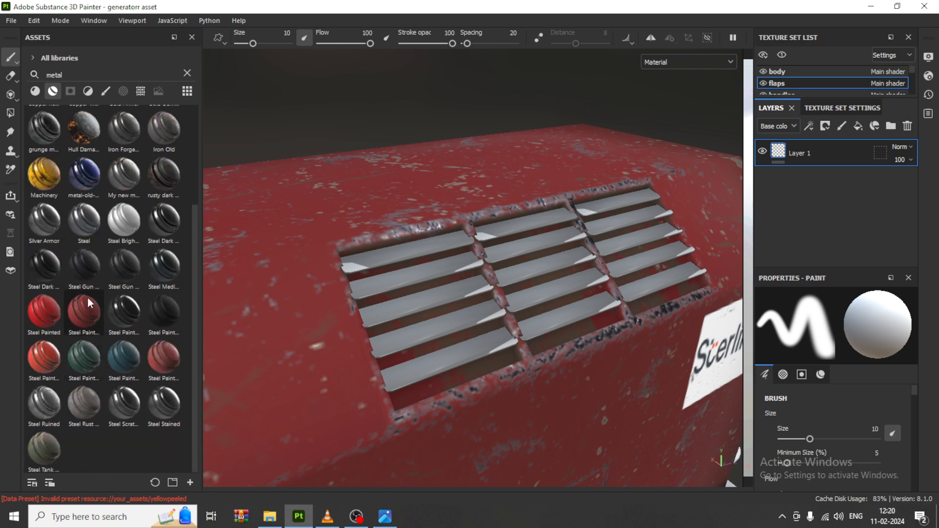
{"action": "left_click_drag", "start_coordinate": [80, 258], "coordinate": [451, 262]}
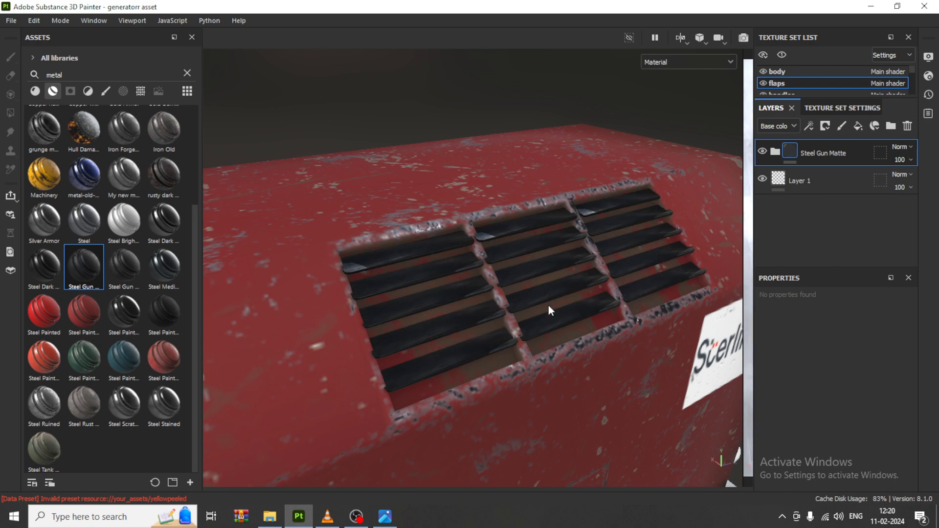
{"action": "scroll", "coordinate": [547, 306], "scroll_direction": "up", "scroll_amount": 1}
{"action": "scroll", "coordinate": [560, 243], "scroll_direction": "up", "scroll_amount": 5}
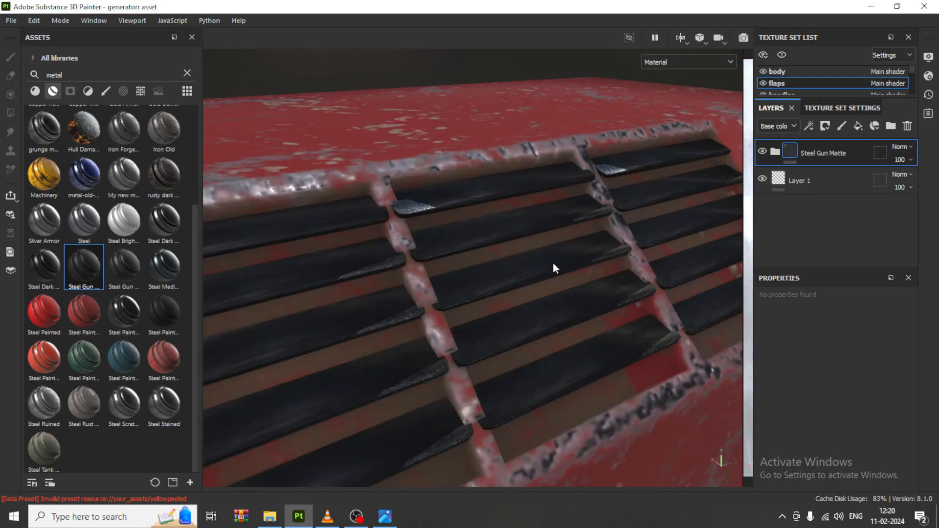
{"action": "scroll", "coordinate": [554, 268], "scroll_direction": "down", "scroll_amount": 5}
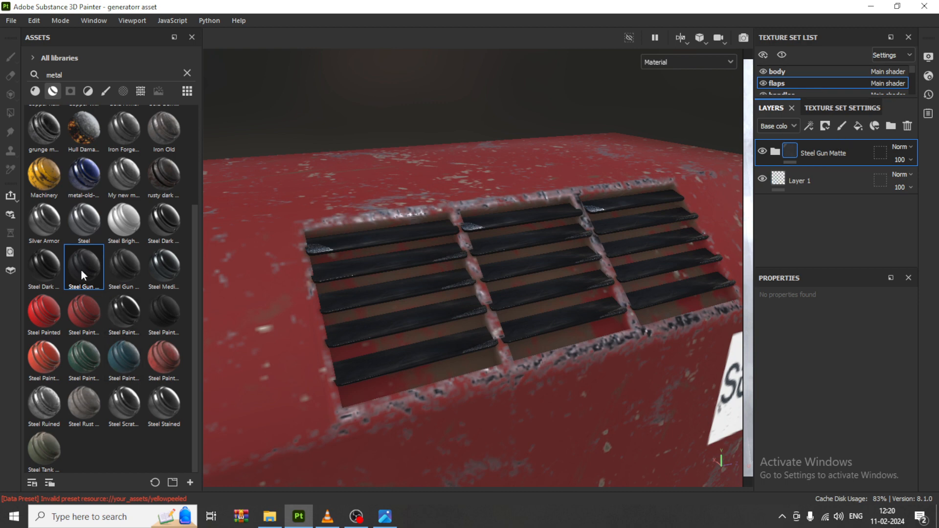
Step: Apply the My new metal smart material to the flaps above Steel Gun Matte and give it a black mask
{"action": "mouse_move", "coordinate": [127, 177]}
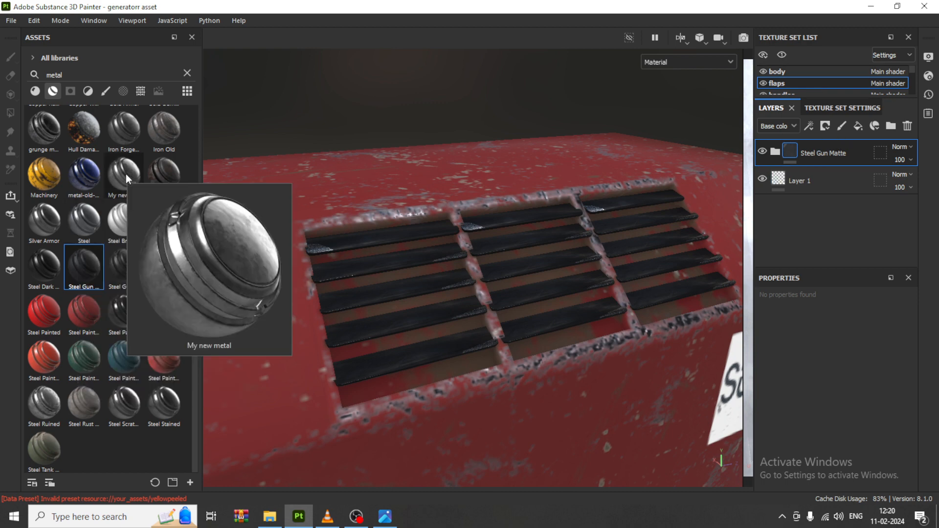
{"action": "left_click_drag", "start_coordinate": [125, 174], "coordinate": [444, 254]}
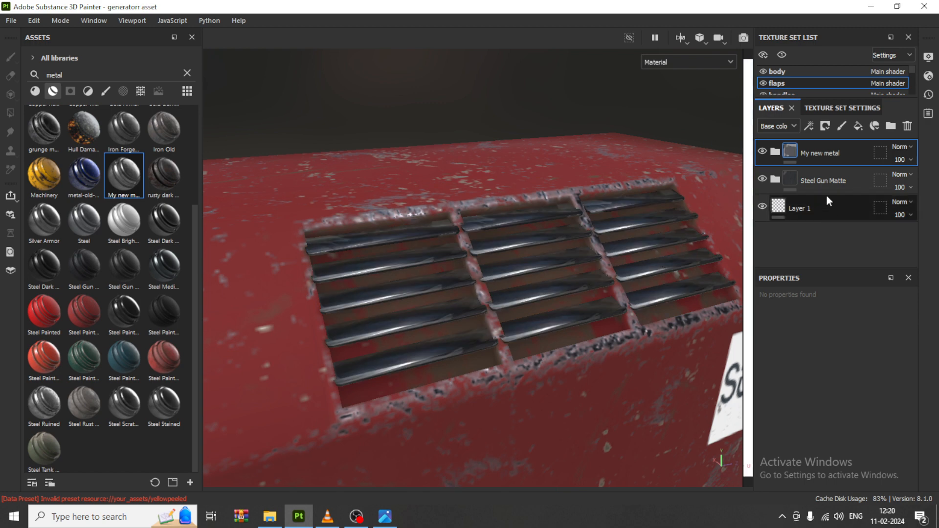
{"action": "left_click", "coordinate": [826, 127]}
{"action": "left_click", "coordinate": [853, 157]}
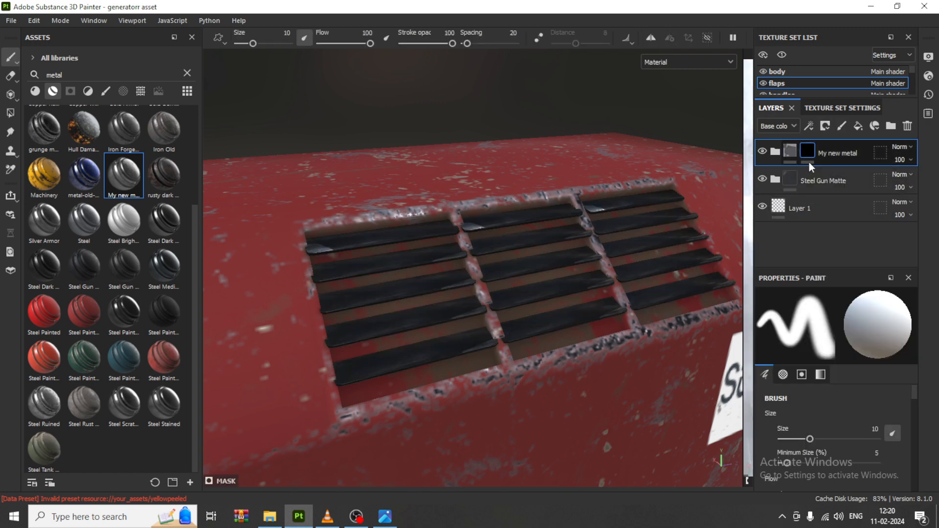
Step: Add a generator to the My new metal mask and choose Metal Edge Wear
{"action": "left_click", "coordinate": [809, 128]}
{"action": "left_click", "coordinate": [842, 144]}
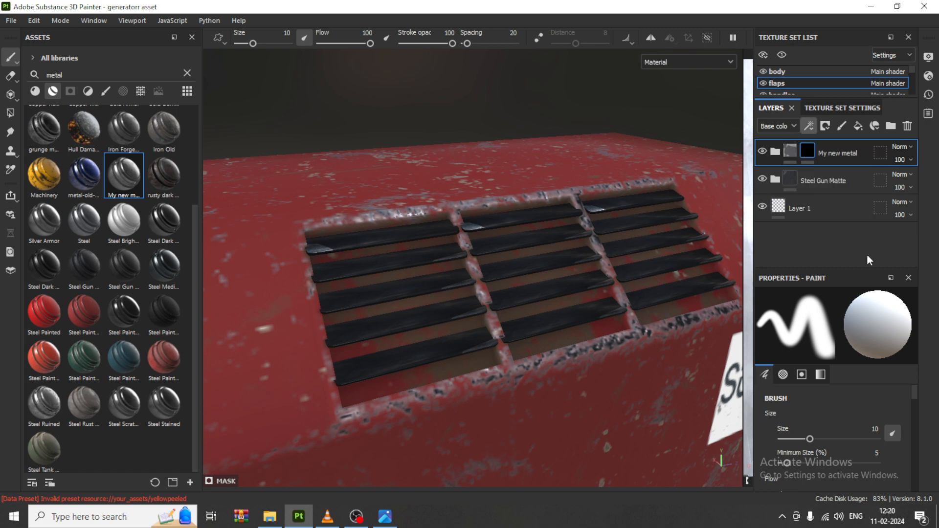
{"action": "left_click", "coordinate": [837, 330]}
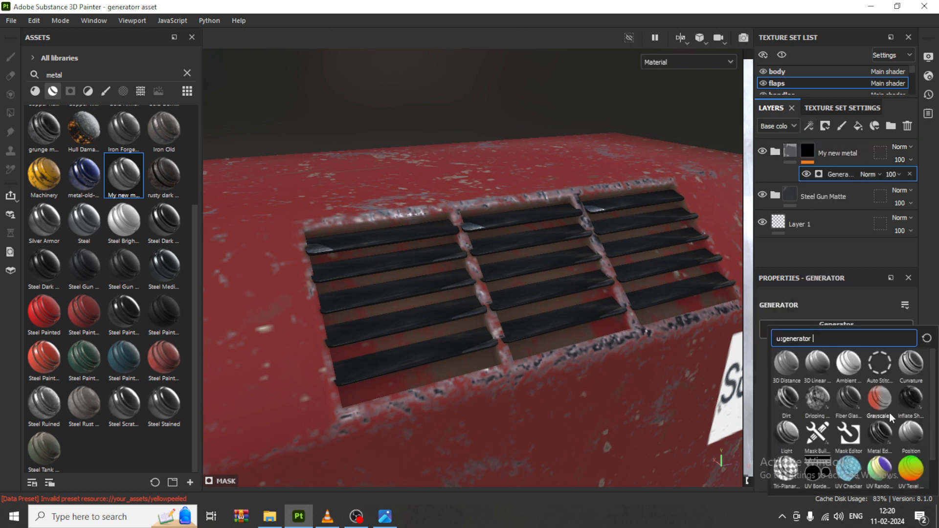
{"action": "left_click", "coordinate": [881, 441]}
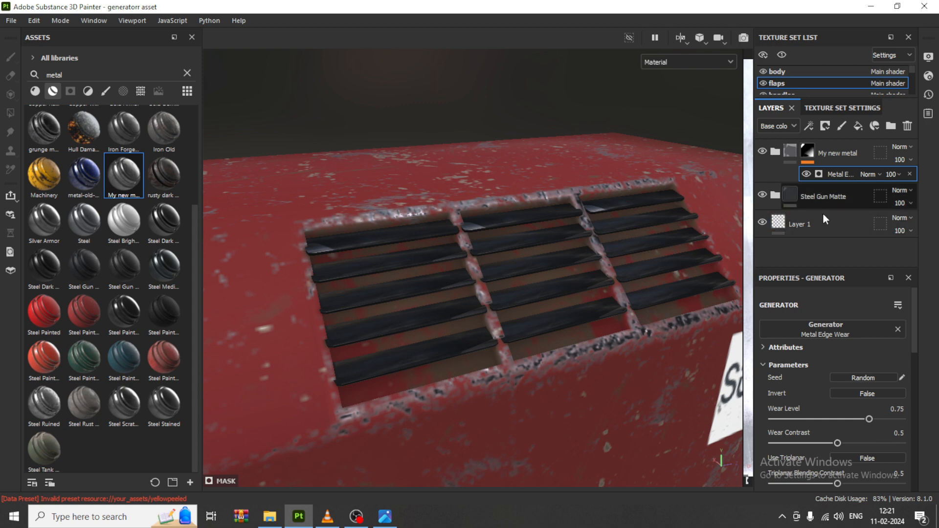
Step: Set the Metal Edge Wear generator's Wear Level to 0.93 and compare the model with the prop.jpg reference
{"action": "left_click_drag", "start_coordinate": [874, 419], "coordinate": [892, 415]}
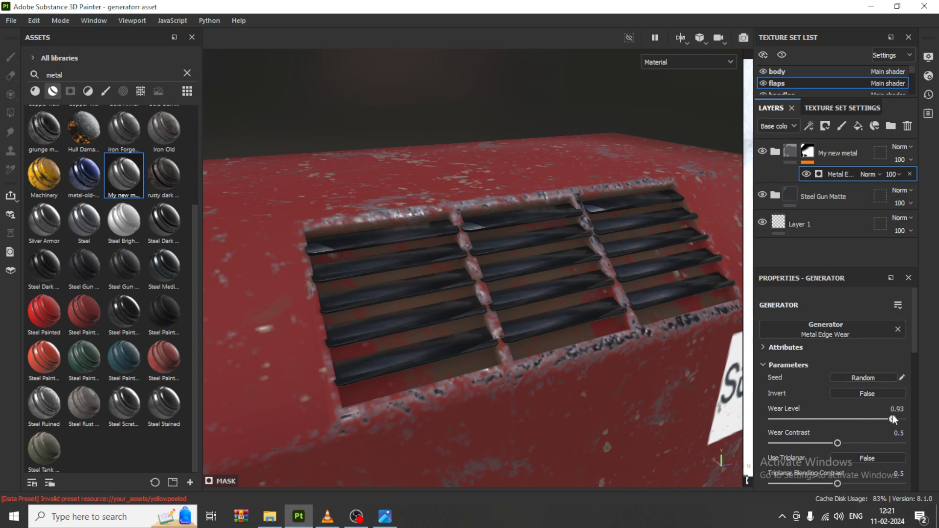
{"action": "right_click_drag", "start_coordinate": [511, 209], "coordinate": [507, 244], "text": "alt"}
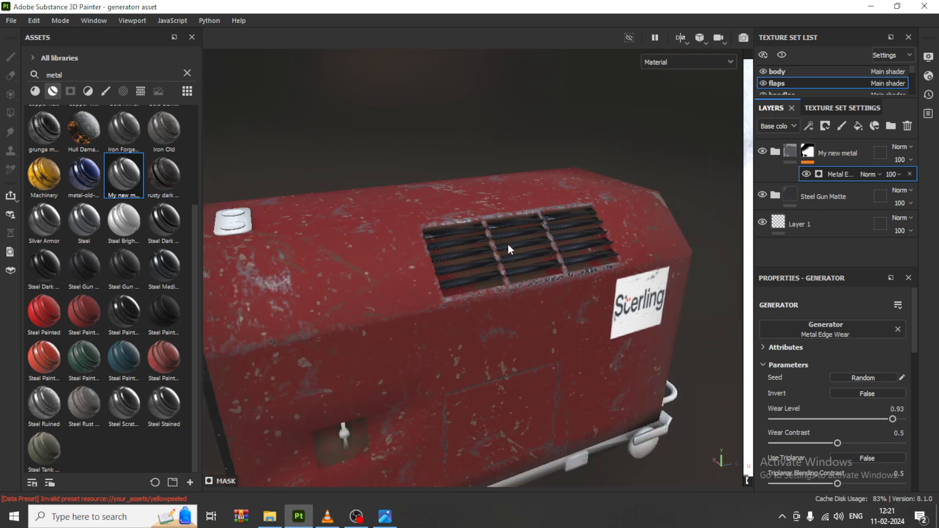
{"action": "middle_click_drag", "start_coordinate": [443, 240], "coordinate": [506, 233], "text": "alt"}
{"action": "mouse_move", "coordinate": [483, 239]}
{"action": "left_mouse_down", "text": "alt"}
{"action": "mouse_move", "coordinate": [505, 238]}
{"action": "mouse_move", "coordinate": [486, 250]}
{"action": "left_mouse_up", "text": "alt"}
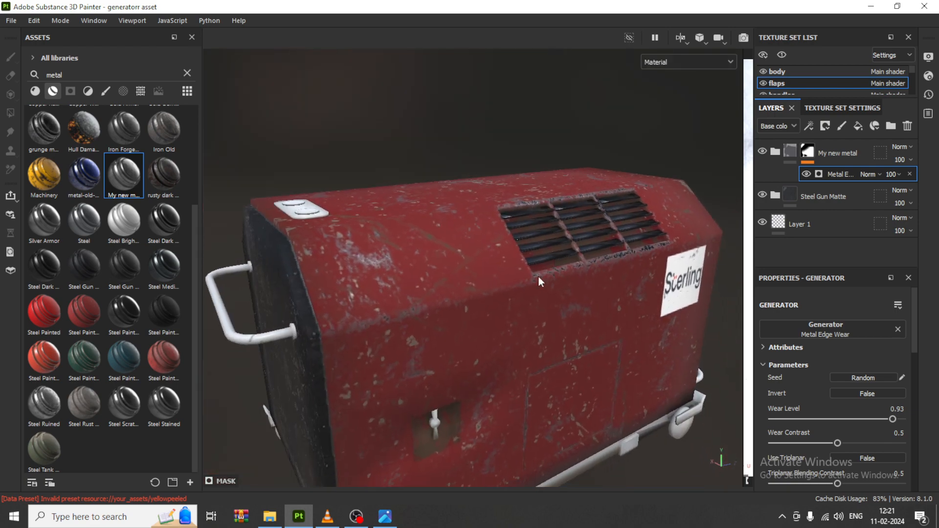
{"action": "left_click", "coordinate": [387, 519]}
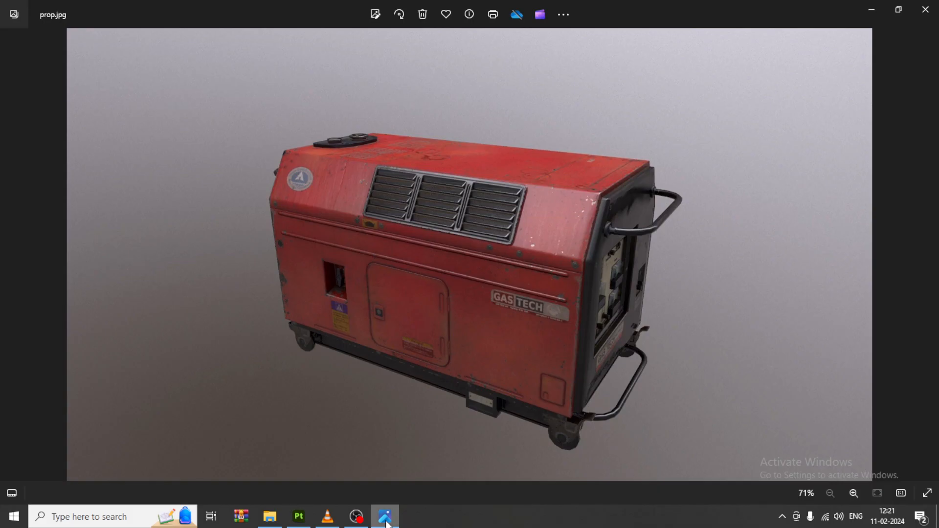
{"action": "left_click", "coordinate": [387, 519]}
Step: Apply the rusty dark metal smart material to the generator's handles and inspect them from both ends
{"action": "left_click_drag", "start_coordinate": [400, 288], "coordinate": [423, 280], "text": "alt"}
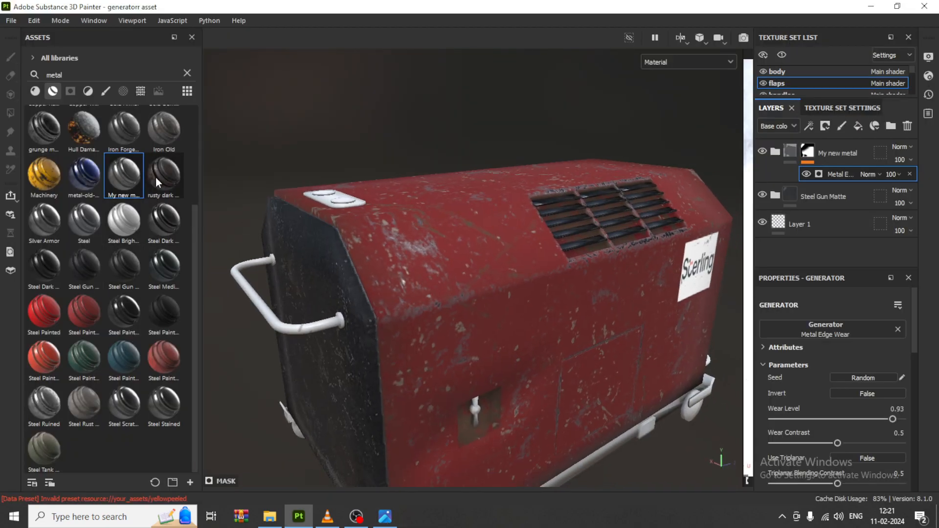
{"action": "mouse_move", "coordinate": [156, 181]}
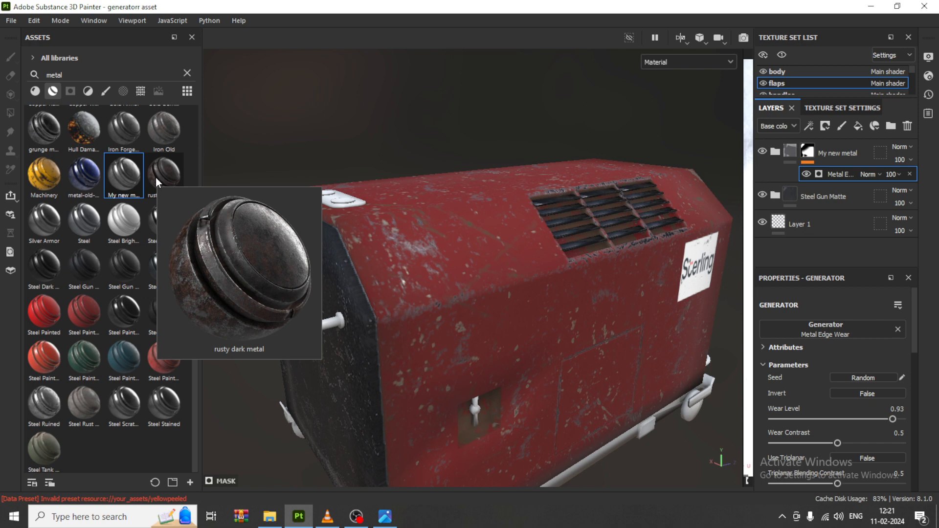
{"action": "left_click_drag", "start_coordinate": [156, 177], "coordinate": [302, 331]}
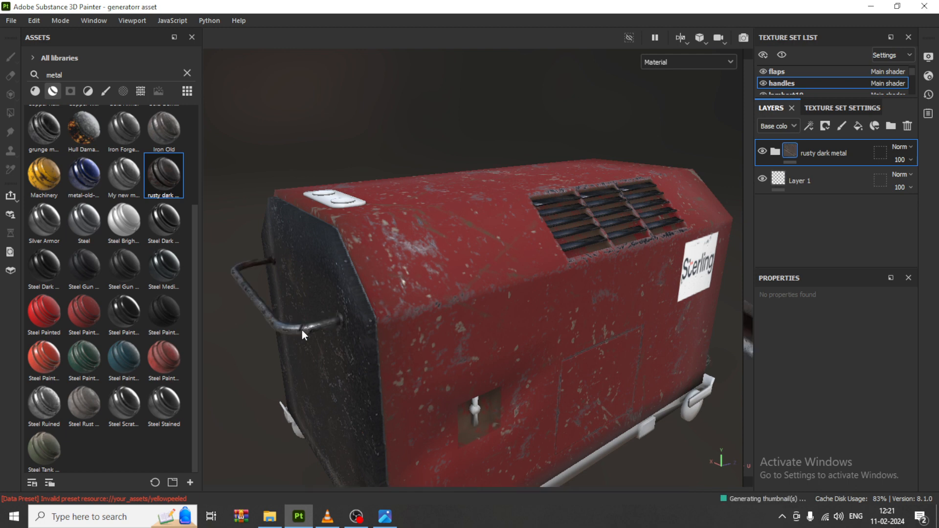
{"action": "left_click_drag", "start_coordinate": [360, 319], "coordinate": [566, 277], "text": "alt"}
{"action": "scroll", "coordinate": [566, 277], "scroll_direction": "up", "scroll_amount": 5}
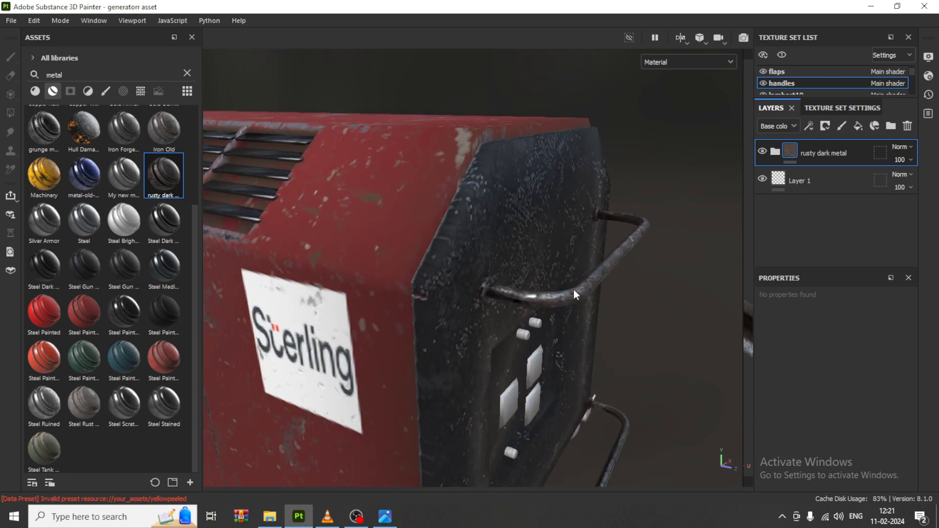
{"action": "right_click_drag", "start_coordinate": [565, 305], "coordinate": [509, 336], "text": "alt"}
{"action": "middle_click_drag", "start_coordinate": [509, 336], "coordinate": [530, 260], "text": "alt"}
{"action": "mouse_move", "coordinate": [530, 260]}
{"action": "left_mouse_down", "text": "alt"}
{"action": "mouse_move", "coordinate": [554, 294]}
{"action": "mouse_move", "coordinate": [516, 269]}
{"action": "left_mouse_up", "text": "alt"}
{"action": "scroll", "coordinate": [518, 281], "scroll_direction": "up", "scroll_amount": 2}
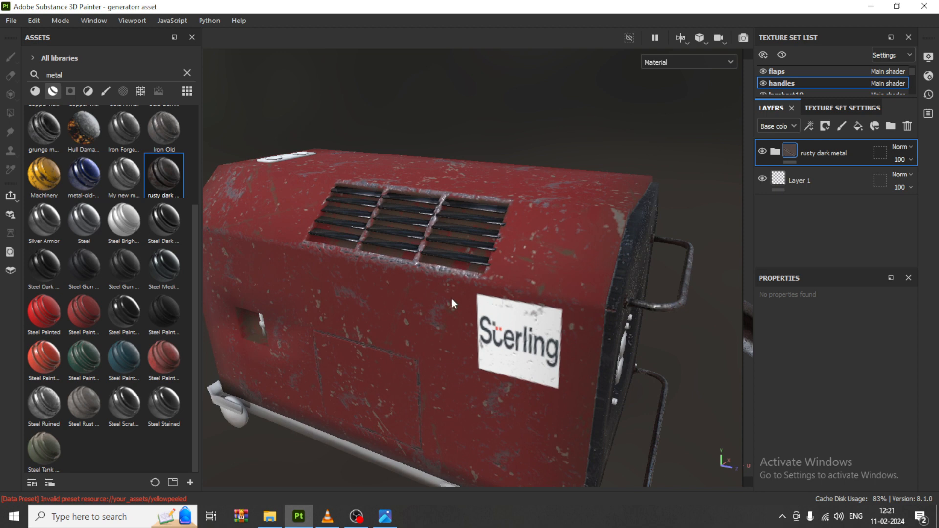
Step: Try the rusty dark metal smart material on the vent flaps, inspect it and delete its layer
{"action": "left_click_drag", "start_coordinate": [177, 168], "coordinate": [399, 231]}
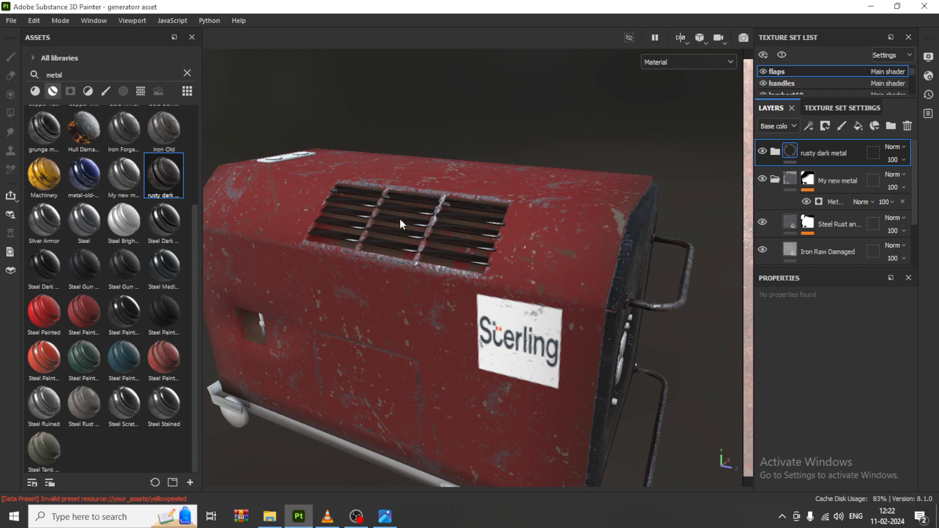
{"action": "scroll", "coordinate": [400, 223], "scroll_direction": "up", "scroll_amount": 5}
{"action": "scroll", "coordinate": [422, 332], "scroll_direction": "down", "scroll_amount": 2}
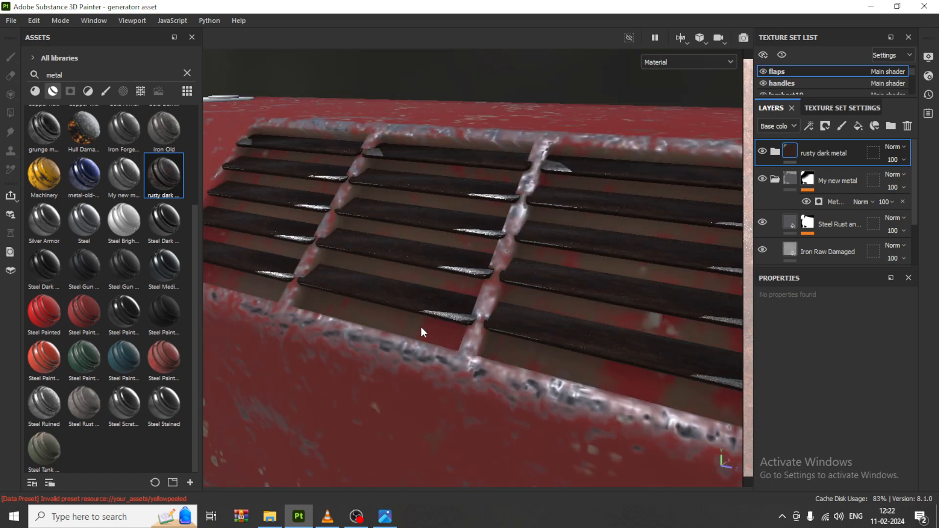
{"action": "scroll", "coordinate": [420, 328], "scroll_direction": "down", "scroll_amount": 5}
{"action": "left_click_drag", "start_coordinate": [318, 290], "coordinate": [387, 296], "text": "alt"}
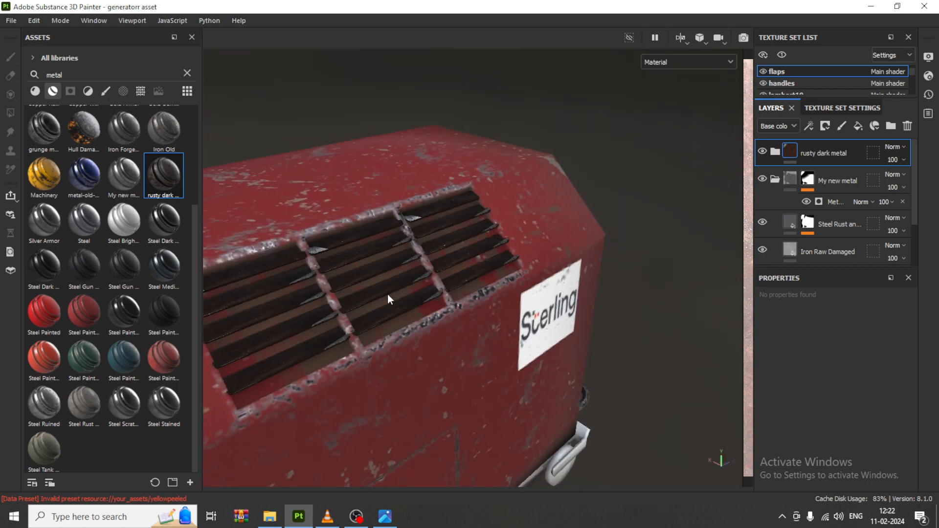
{"action": "middle_click_drag", "start_coordinate": [388, 294], "coordinate": [459, 279], "text": "alt"}
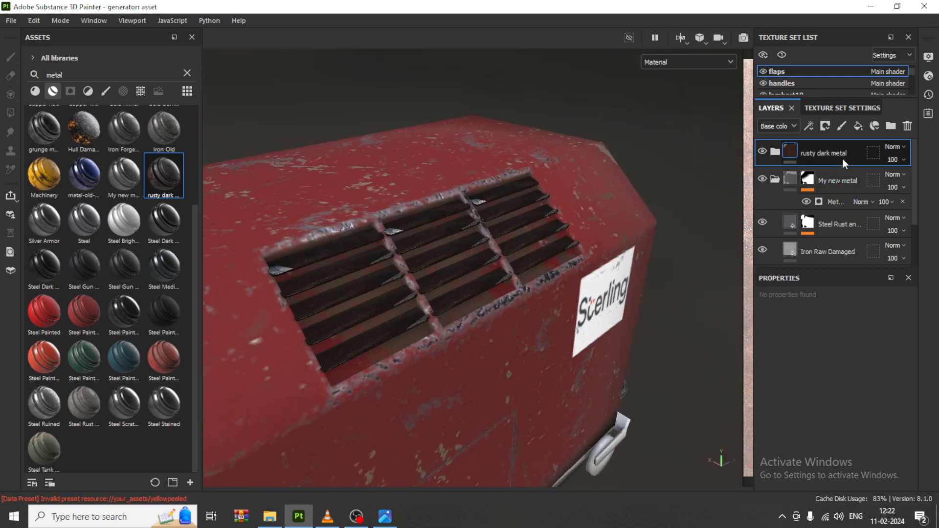
{"action": "key", "text": "Delete"}
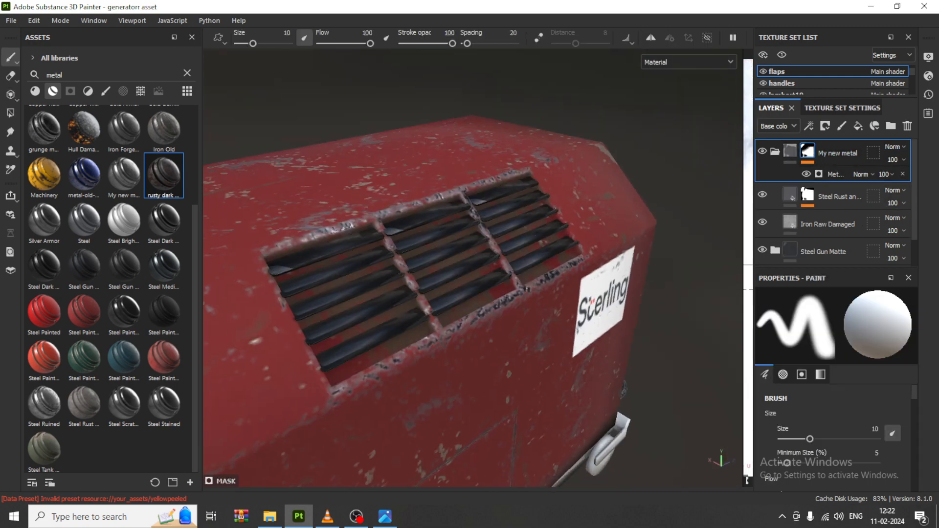
Step: Check the prop.jpg reference and apply the rusty dark metal smart material to the wheels
{"action": "left_click_drag", "start_coordinate": [523, 313], "coordinate": [465, 215], "text": "alt"}
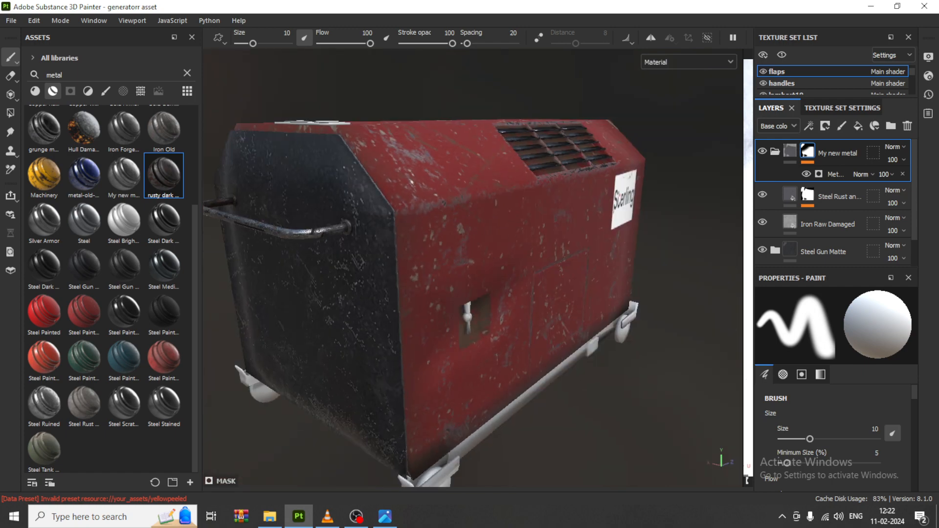
{"action": "left_click", "coordinate": [385, 518]}
{"action": "left_click", "coordinate": [384, 520]}
{"action": "mouse_move", "coordinate": [610, 241]}
{"action": "left_mouse_down", "text": "alt"}
{"action": "mouse_move", "coordinate": [541, 335]}
{"action": "mouse_move", "coordinate": [556, 314]}
{"action": "left_mouse_up", "text": "alt"}
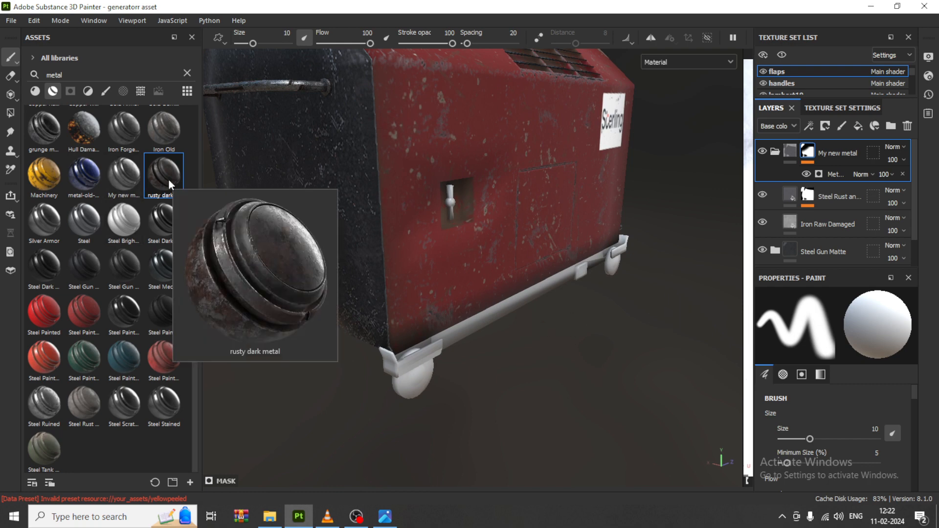
{"action": "mouse_move", "coordinate": [30, 130]}
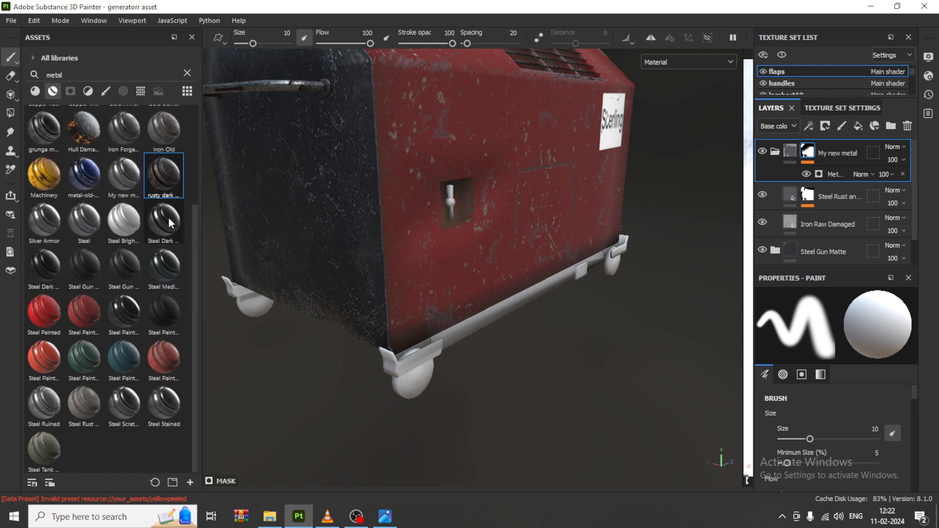
{"action": "left_click_drag", "start_coordinate": [174, 184], "coordinate": [405, 378]}
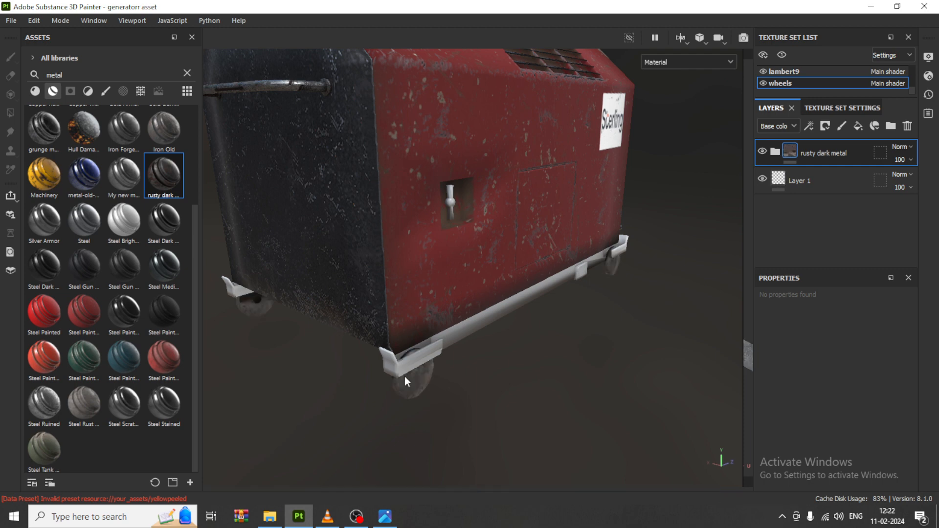
{"action": "scroll", "coordinate": [447, 406], "scroll_direction": "up", "scroll_amount": 3}
{"action": "middle_click_drag", "start_coordinate": [527, 402], "coordinate": [547, 229], "text": "alt"}
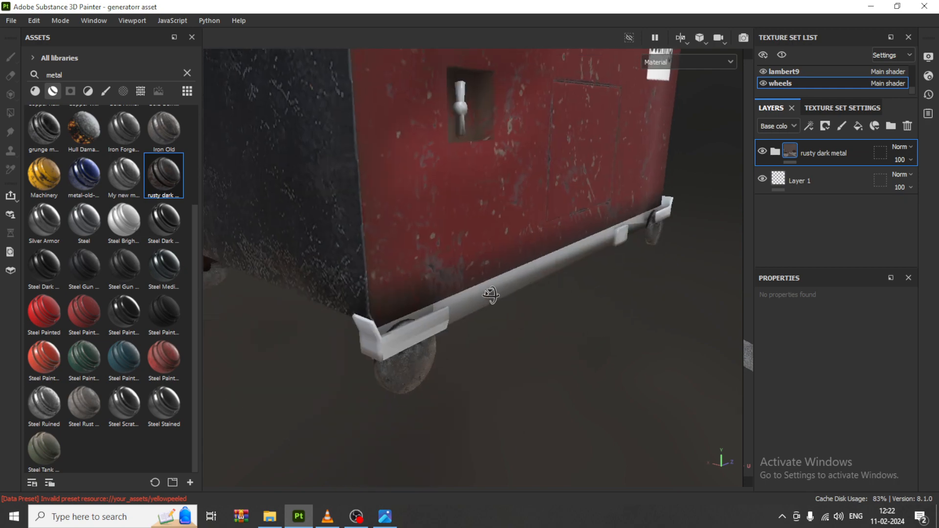
{"action": "left_click_drag", "start_coordinate": [492, 295], "coordinate": [518, 273], "text": "alt"}
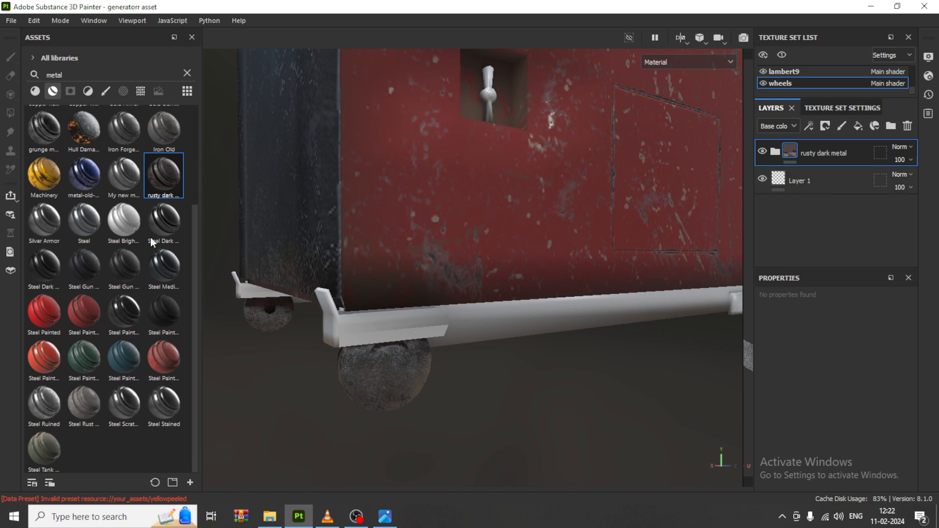
Step: Apply the Steel Dark Stained smart material to the wheels above rusty dark metal and give it a black mask
{"action": "mouse_move", "coordinate": [31, 266]}
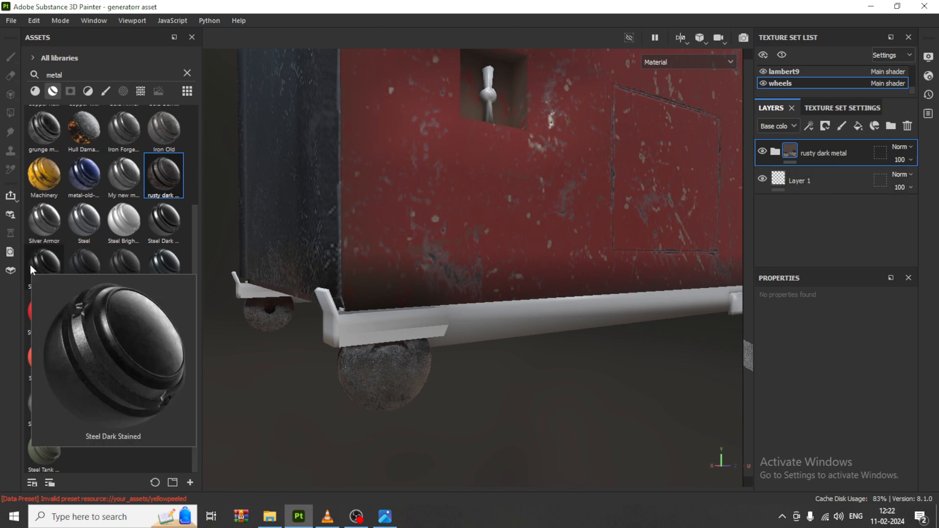
{"action": "mouse_move", "coordinate": [30, 265]}
{"action": "left_mouse_down"}
{"action": "mouse_move", "coordinate": [440, 368]}
{"action": "mouse_move", "coordinate": [390, 380]}
{"action": "left_mouse_up"}
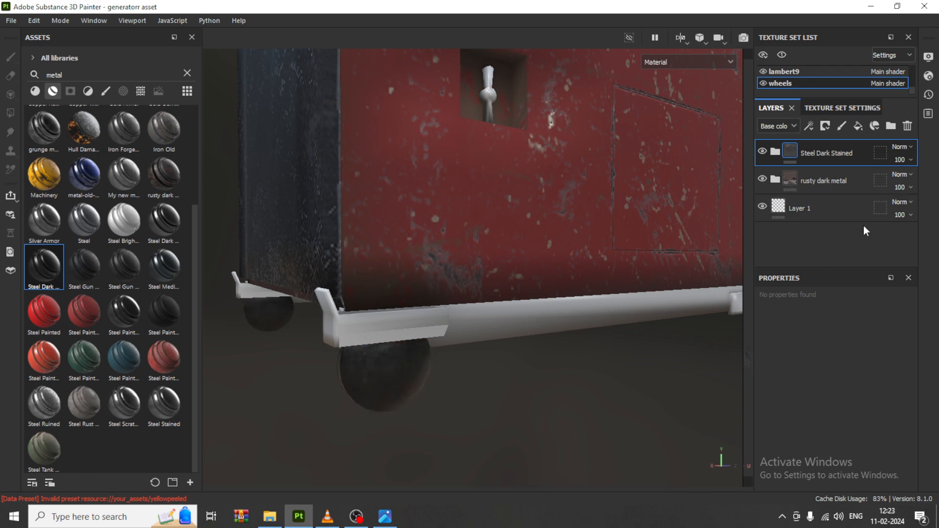
{"action": "left_click", "coordinate": [827, 127]}
{"action": "left_click", "coordinate": [851, 156]}
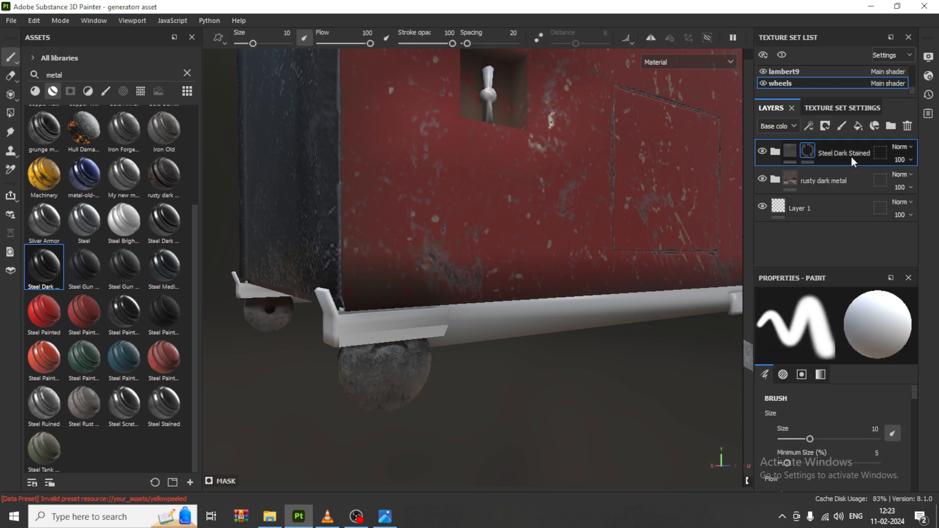
Step: Add a Metal Edge Wear generator to the mask of the wheels' Steel Dark Stained layer
{"action": "left_click", "coordinate": [809, 125]}
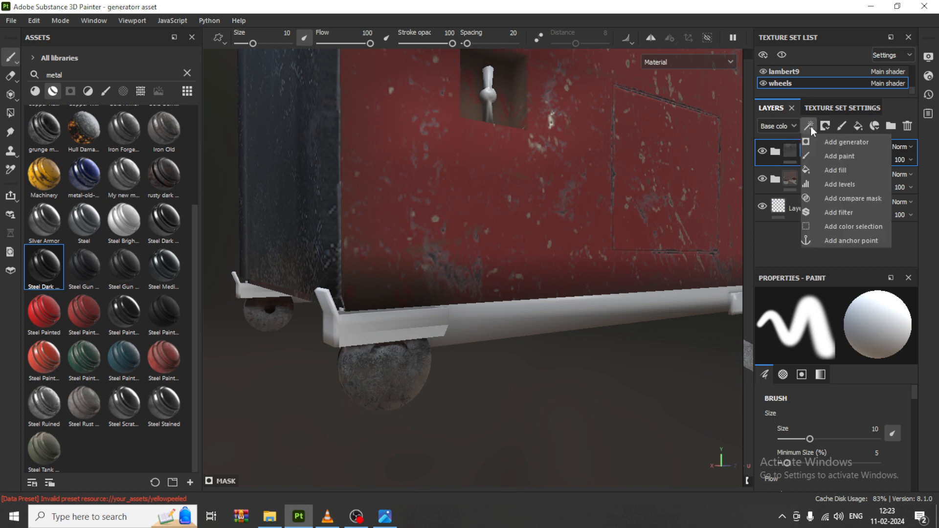
{"action": "left_click", "coordinate": [844, 142]}
{"action": "left_click", "coordinate": [835, 336]}
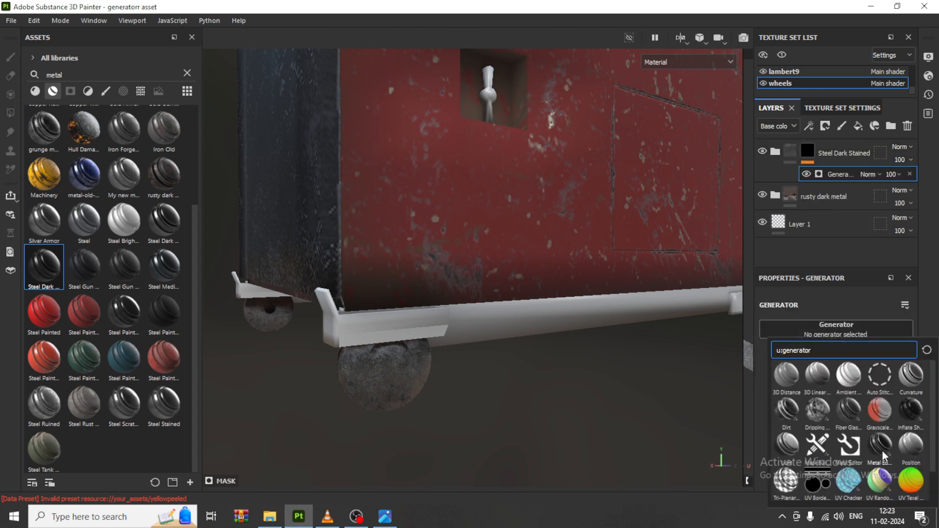
{"action": "left_click", "coordinate": [881, 445]}
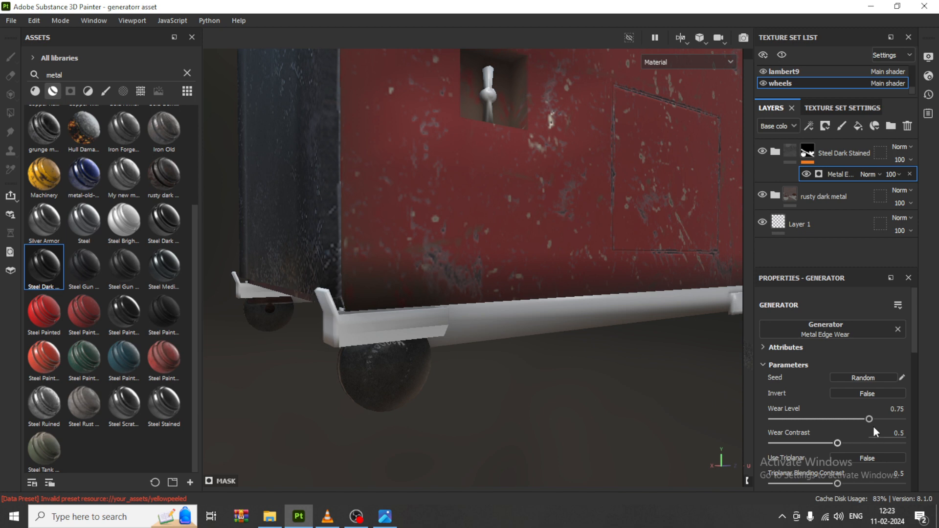
Step: Set the Metal Edge Wear generator's Wear Level to 0.11 for the wheels
{"action": "left_click_drag", "start_coordinate": [480, 389], "coordinate": [401, 394], "text": "alt"}
{"action": "right_click_drag", "start_coordinate": [400, 395], "coordinate": [635, 414], "text": "alt"}
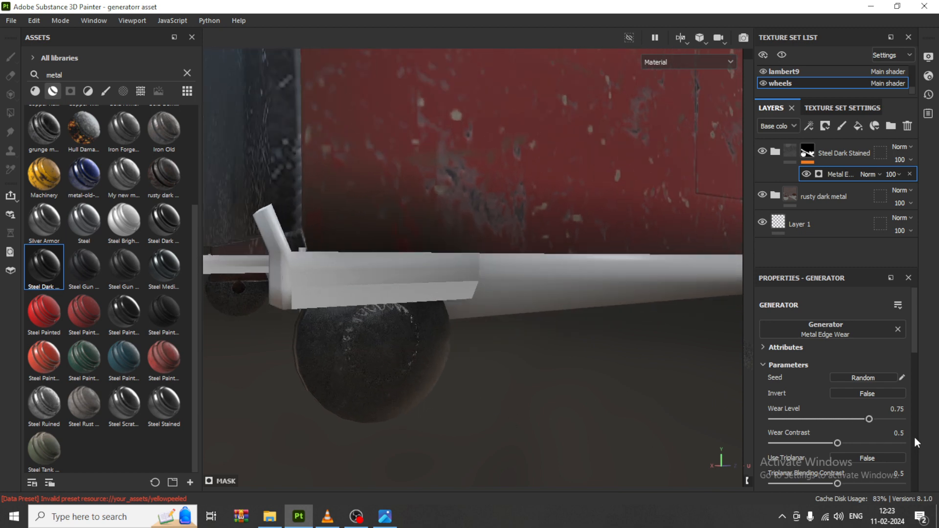
{"action": "left_click_drag", "start_coordinate": [892, 419], "coordinate": [787, 415]}
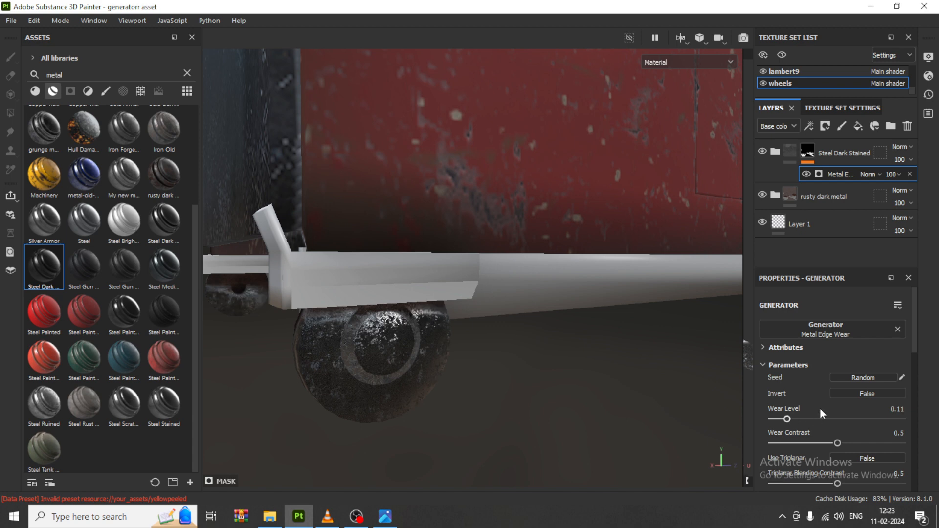
{"action": "scroll", "coordinate": [820, 409], "scroll_direction": "down", "scroll_amount": 3}
{"action": "scroll", "coordinate": [509, 382], "scroll_direction": "down", "scroll_amount": 1}
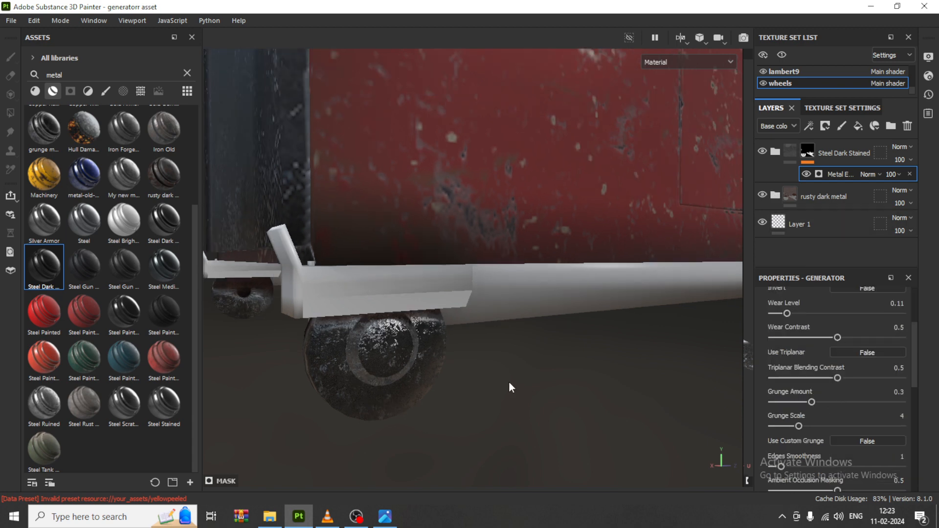
Step: Inspect the worn wheels from both ends of the generator and save the project
{"action": "scroll", "coordinate": [508, 382], "scroll_direction": "down", "scroll_amount": 7}
{"action": "left_click_drag", "start_coordinate": [588, 395], "coordinate": [506, 361], "text": "alt"}
{"action": "middle_click_drag", "start_coordinate": [507, 361], "coordinate": [291, 333], "text": "alt"}
{"action": "scroll", "coordinate": [533, 371], "scroll_direction": "up", "scroll_amount": 2}
{"action": "left_click_drag", "start_coordinate": [571, 381], "coordinate": [456, 386], "text": "alt"}
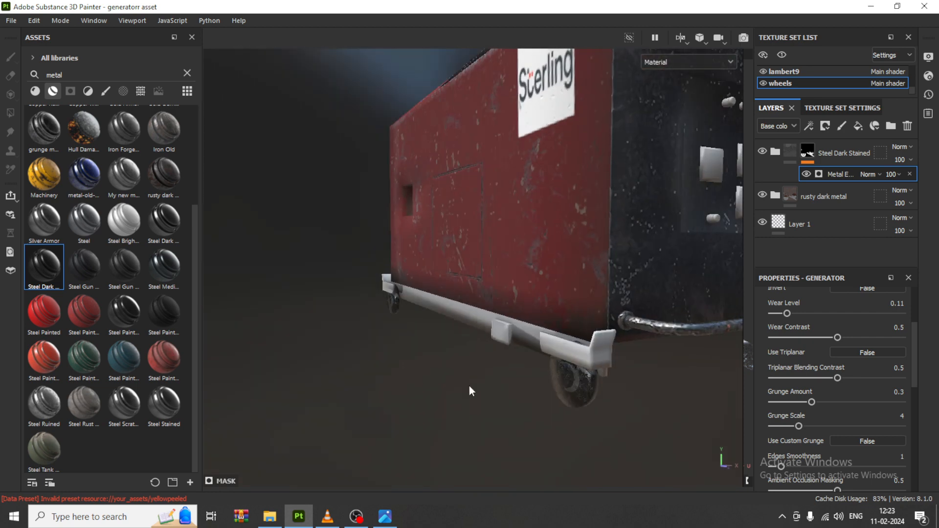
{"action": "left_click_drag", "start_coordinate": [491, 351], "coordinate": [523, 364], "text": "alt"}
{"action": "middle_click_drag", "start_coordinate": [494, 313], "coordinate": [532, 335], "text": "alt"}
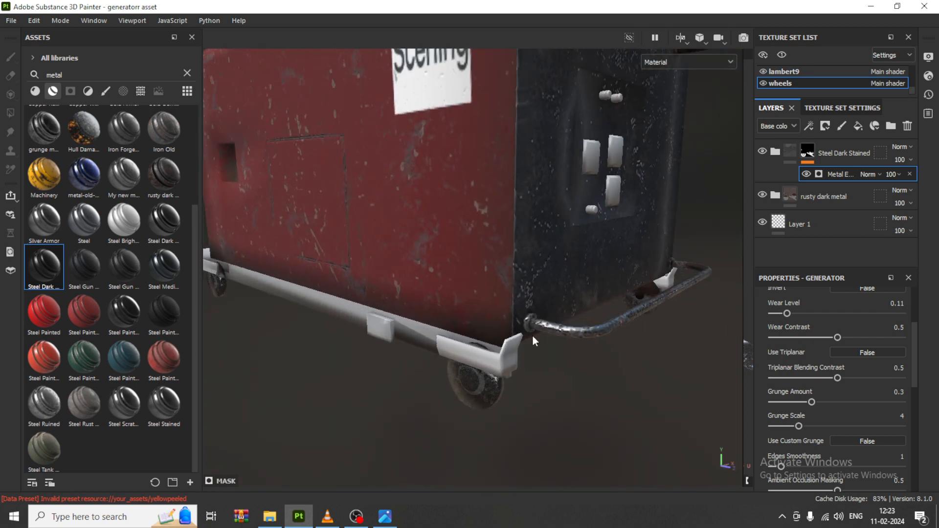
{"action": "key", "text": "ctrl+s"}
Step: Check the reference image and apply the Metal Railing - Used 01 base material to the bottom frame rail
{"action": "scroll", "coordinate": [519, 292], "scroll_direction": "down", "scroll_amount": 4}
{"action": "left_click_drag", "start_coordinate": [519, 292], "coordinate": [444, 224], "text": "alt"}
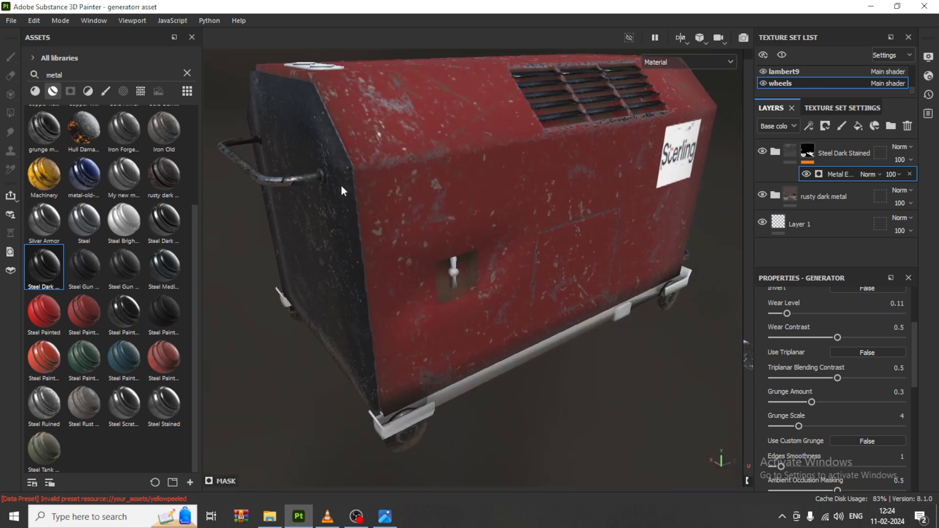
{"action": "mouse_move", "coordinate": [165, 125]}
{"action": "left_mouse_down"}
{"action": "mouse_move", "coordinate": [550, 378]}
{"action": "mouse_move", "coordinate": [5, 128]}
{"action": "mouse_move", "coordinate": [186, 119]}
{"action": "mouse_move", "coordinate": [157, 125]}
{"action": "left_mouse_up"}
{"action": "left_click", "coordinate": [34, 91]}
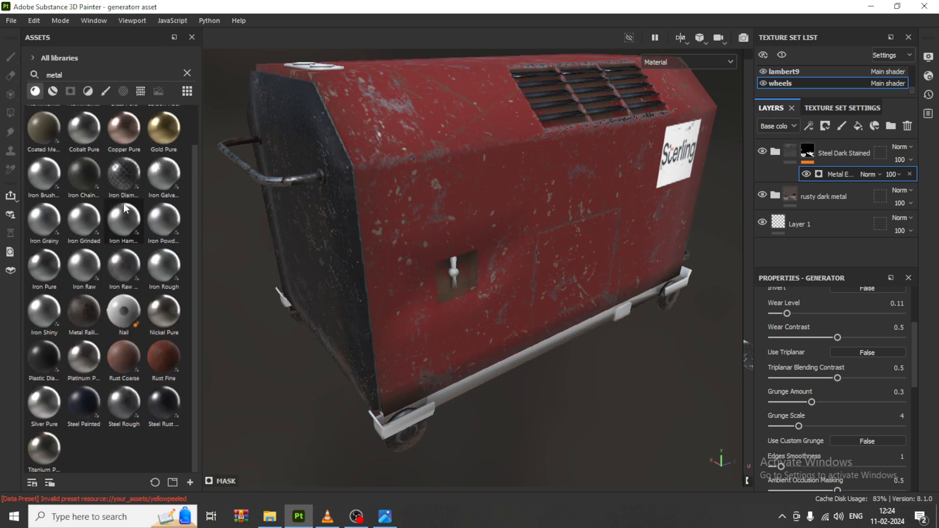
{"action": "left_click", "coordinate": [385, 516]}
{"action": "left_click", "coordinate": [385, 517]}
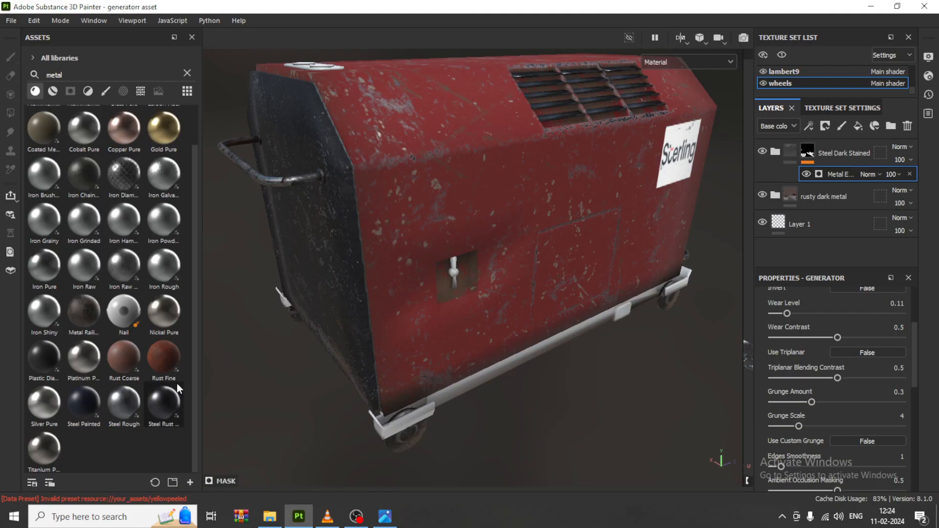
{"action": "mouse_move", "coordinate": [90, 180]}
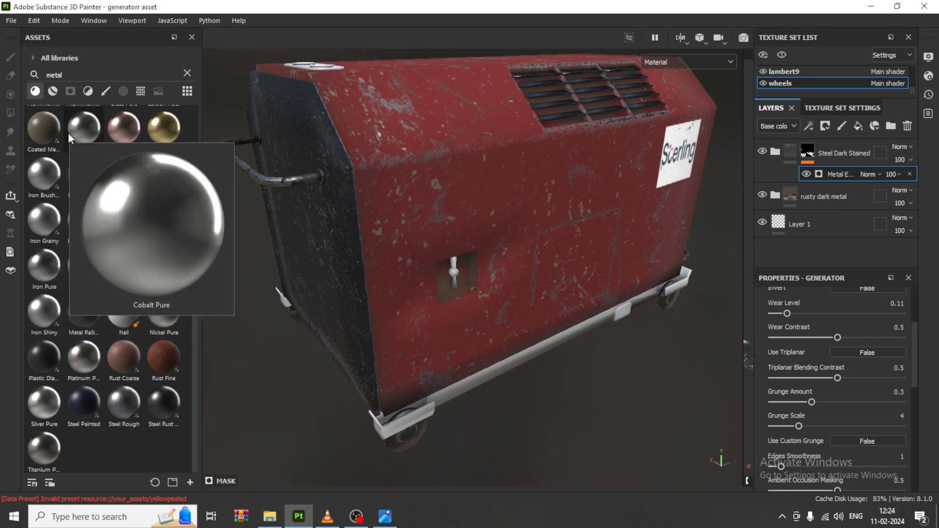
{"action": "mouse_move", "coordinate": [93, 309]}
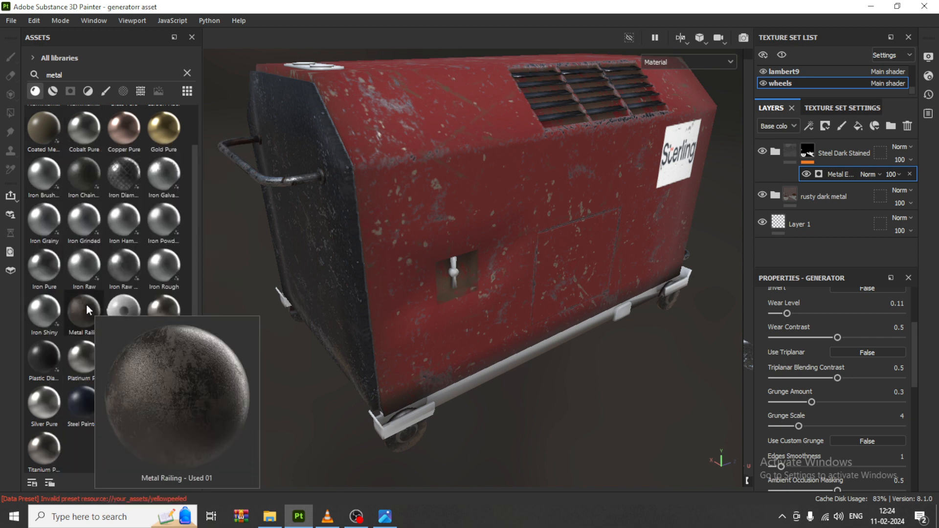
{"action": "left_click_drag", "start_coordinate": [87, 306], "coordinate": [490, 374]}
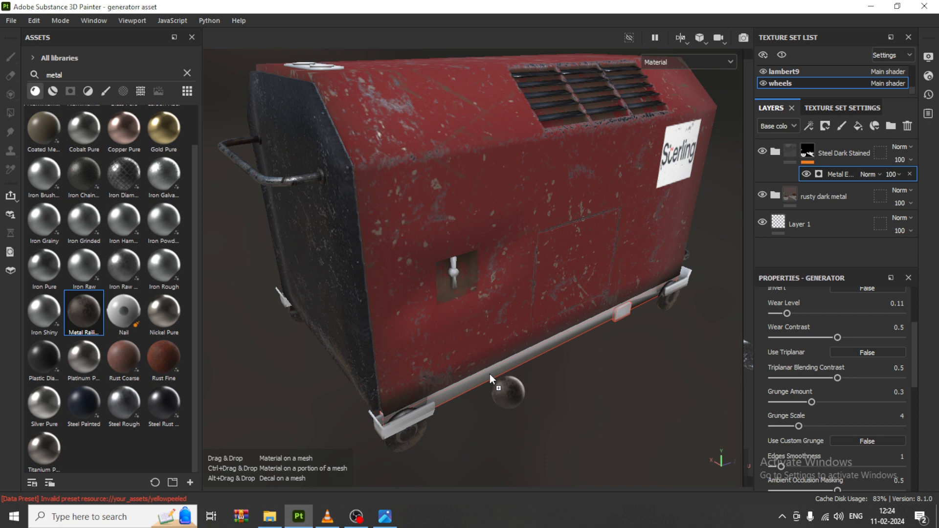
{"action": "left_click_drag", "start_coordinate": [489, 374], "coordinate": [489, 374]}
Step: Try switching the metal, rough and height channels of the rail's Metal Railing - Used 01 fill layer
{"action": "scroll", "coordinate": [555, 393], "scroll_direction": "up", "scroll_amount": 3}
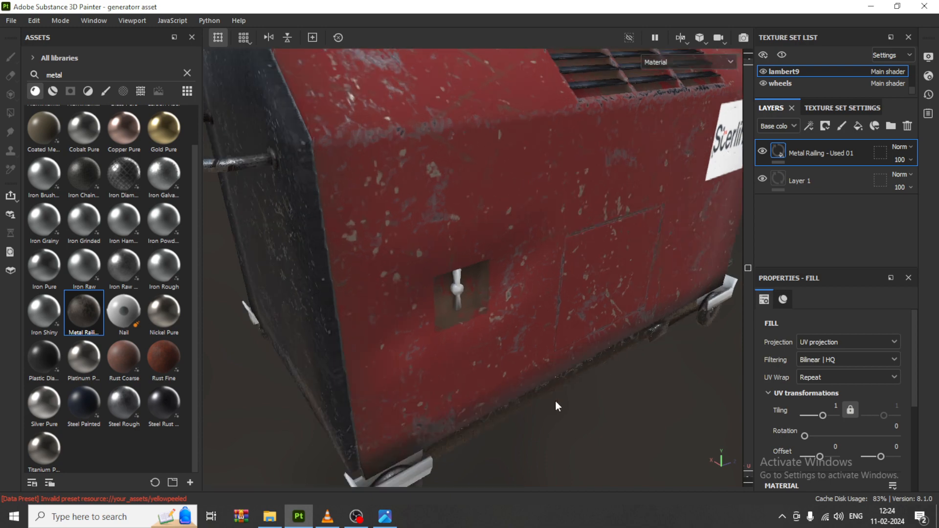
{"action": "left_click_drag", "start_coordinate": [555, 404], "coordinate": [498, 275], "text": "alt"}
{"action": "middle_click_drag", "start_coordinate": [499, 274], "coordinate": [474, 231], "text": "alt"}
{"action": "left_click_drag", "start_coordinate": [474, 231], "coordinate": [543, 348], "text": "alt"}
{"action": "scroll", "coordinate": [862, 448], "scroll_direction": "down", "scroll_amount": 2}
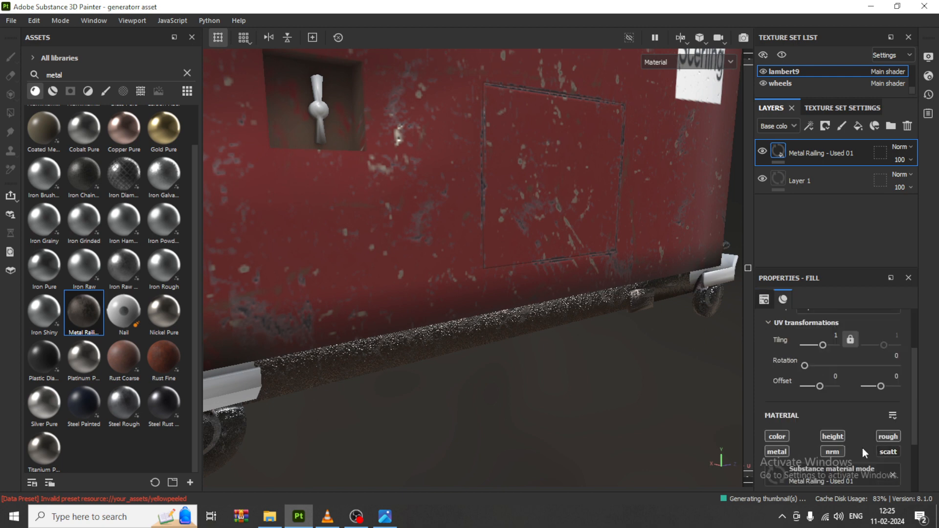
{"action": "left_click", "coordinate": [778, 452]}
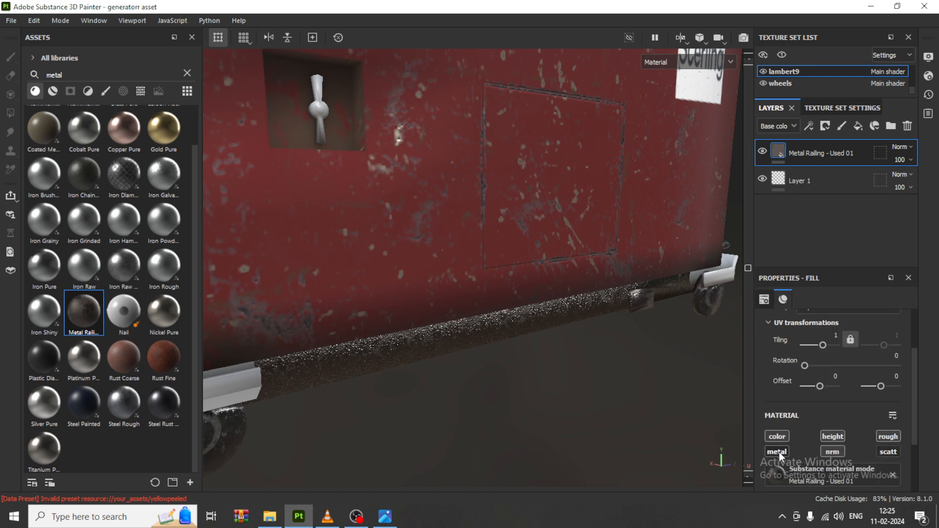
{"action": "left_click", "coordinate": [888, 437]}
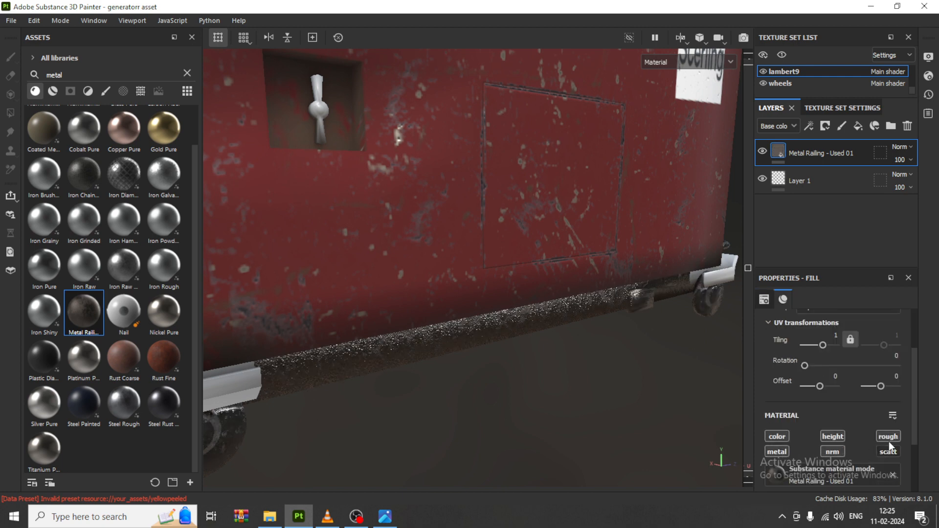
{"action": "left_click", "coordinate": [835, 437]}
{"action": "left_click", "coordinate": [835, 436]}
{"action": "scroll", "coordinate": [487, 336], "scroll_direction": "down", "scroll_amount": 3}
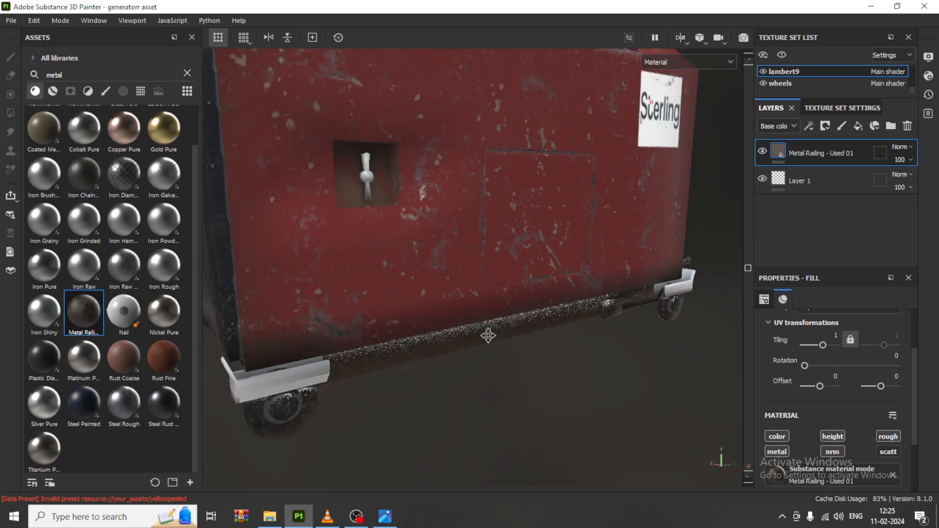
Step: Give the rail's Metal Railing - Used 01 layer a black mask
{"action": "left_click_drag", "start_coordinate": [486, 335], "coordinate": [589, 326], "text": "alt"}
{"action": "middle_click_drag", "start_coordinate": [541, 328], "coordinate": [435, 329], "text": "alt"}
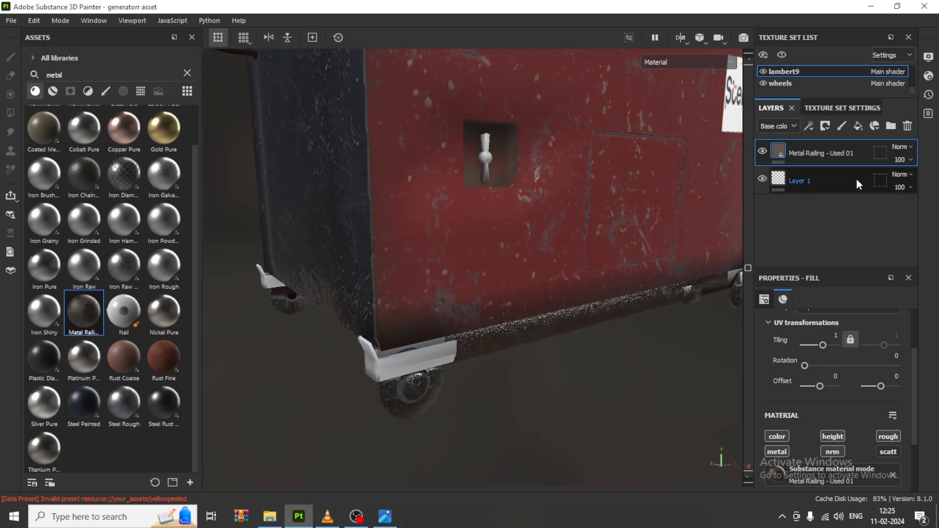
{"action": "left_click", "coordinate": [823, 127]}
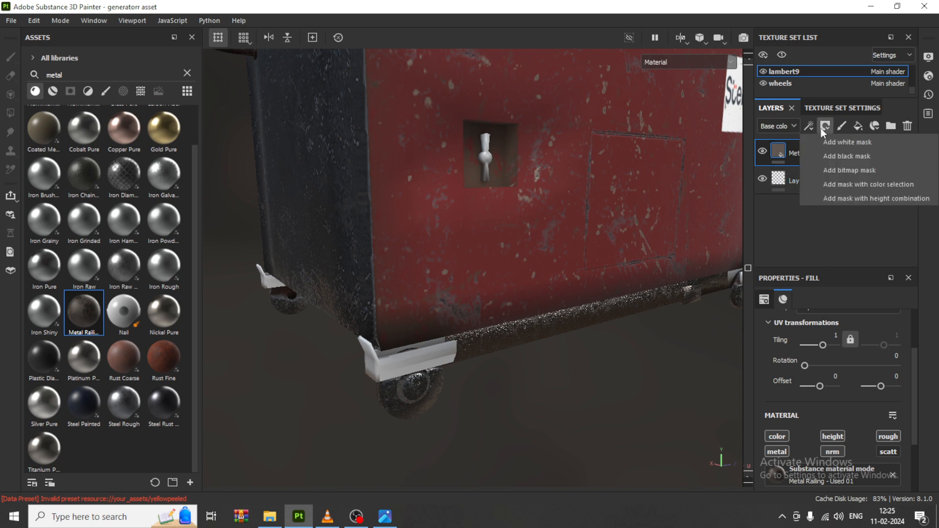
{"action": "left_click", "coordinate": [855, 156]}
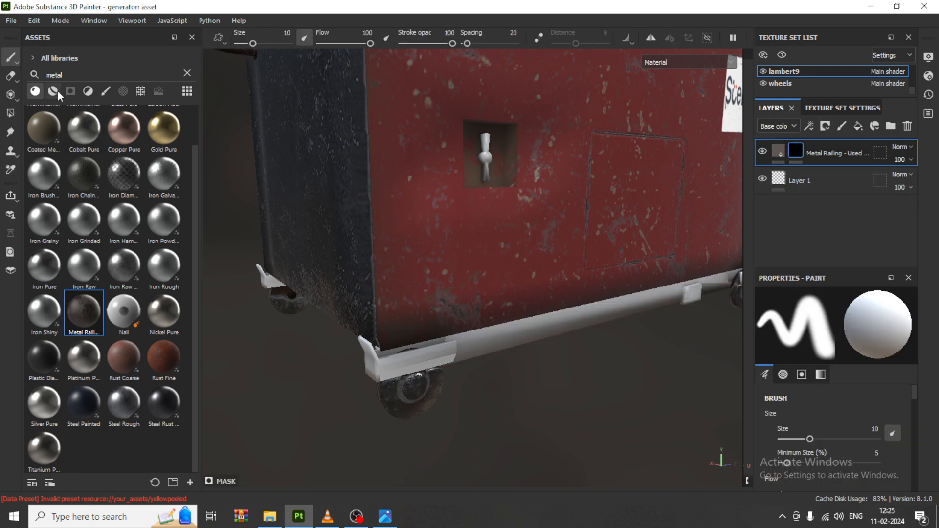
Step: Browse all smart masks and apply Edges Dusty to the Metal Railing - Used 01 layer's mask
{"action": "left_click", "coordinate": [70, 92]}
{"action": "left_click", "coordinate": [190, 72]}
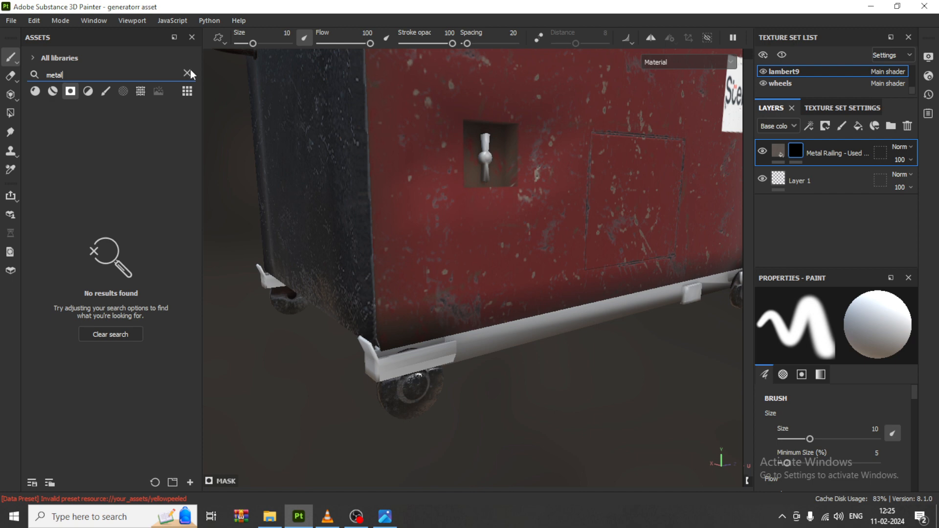
{"action": "left_click", "coordinate": [188, 73]}
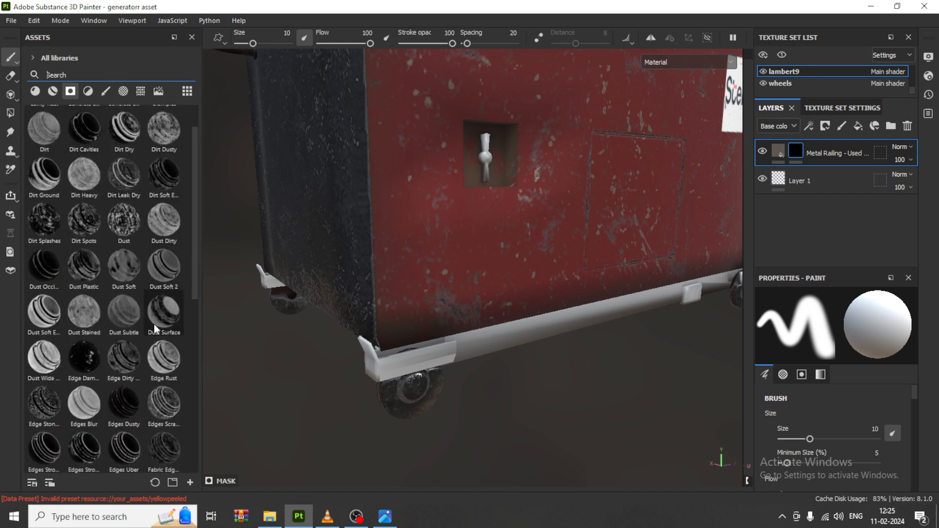
{"action": "scroll", "coordinate": [92, 363], "scroll_direction": "down", "scroll_amount": 5}
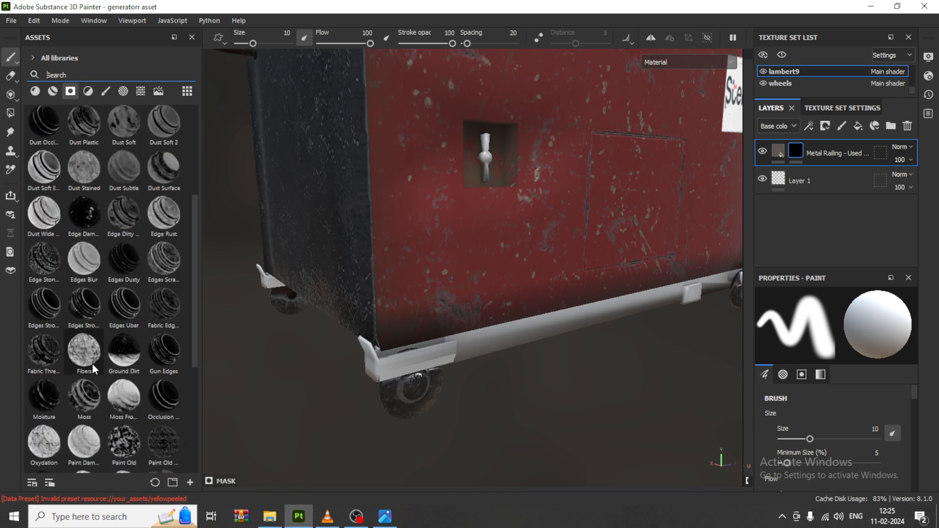
{"action": "scroll", "coordinate": [105, 389], "scroll_direction": "down", "scroll_amount": 2}
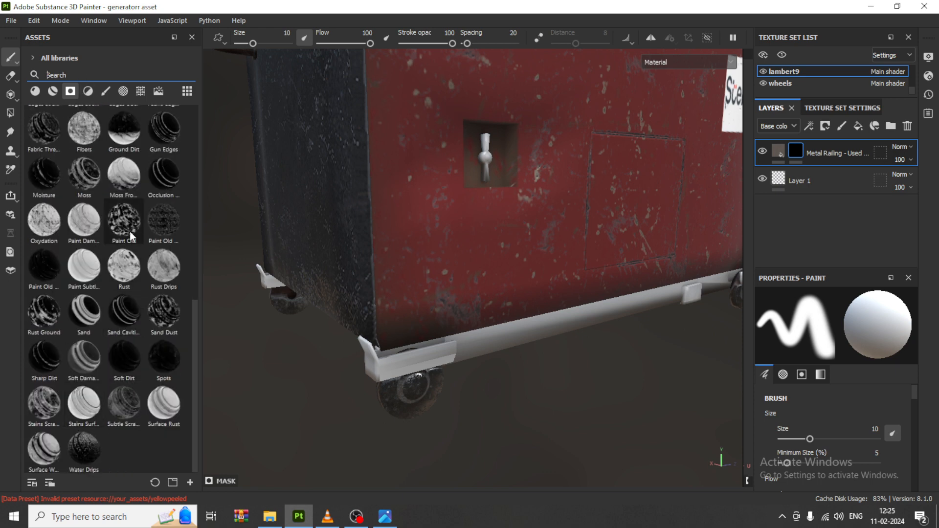
{"action": "scroll", "coordinate": [130, 235], "scroll_direction": "up", "scroll_amount": 3}
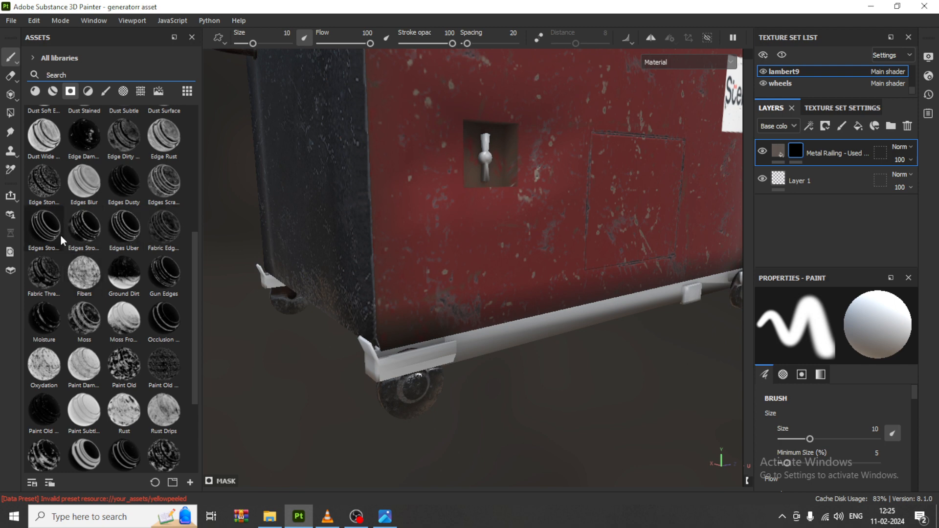
{"action": "mouse_move", "coordinate": [61, 235]}
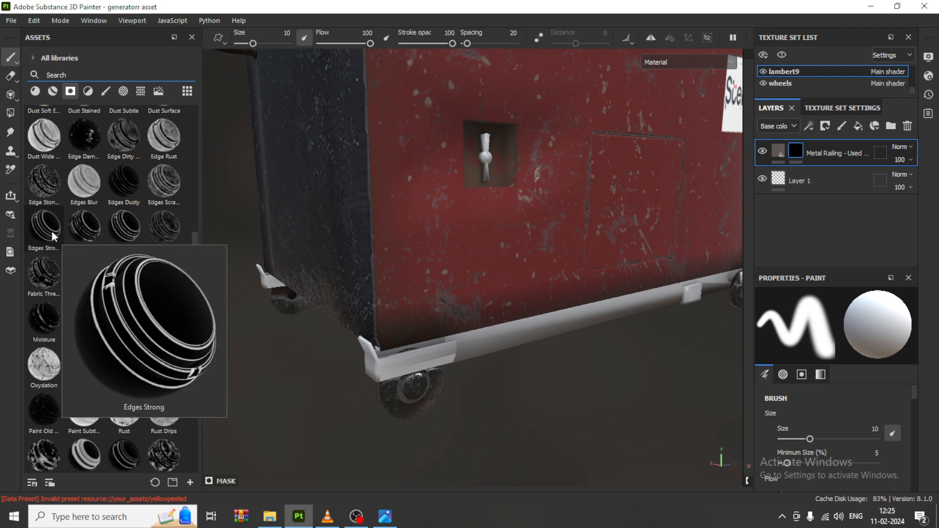
{"action": "mouse_move", "coordinate": [112, 177]}
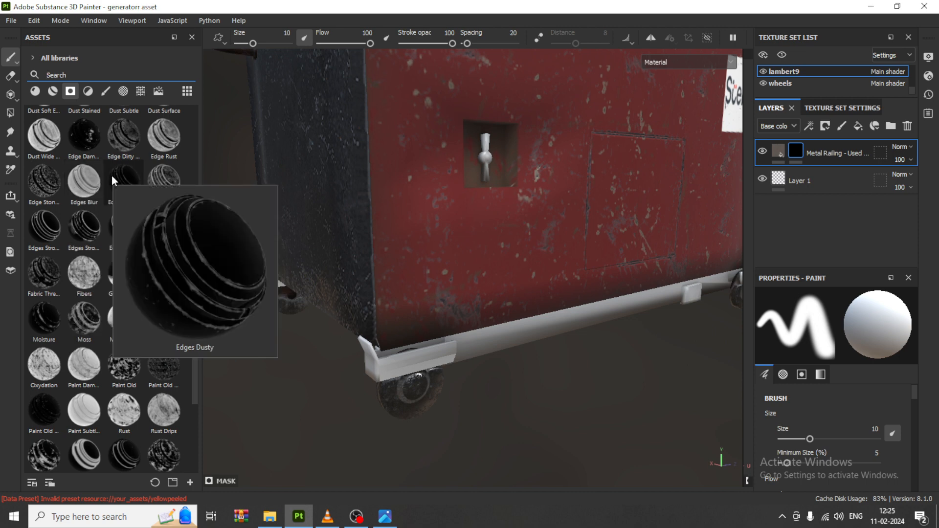
{"action": "left_click_drag", "start_coordinate": [112, 175], "coordinate": [797, 153]}
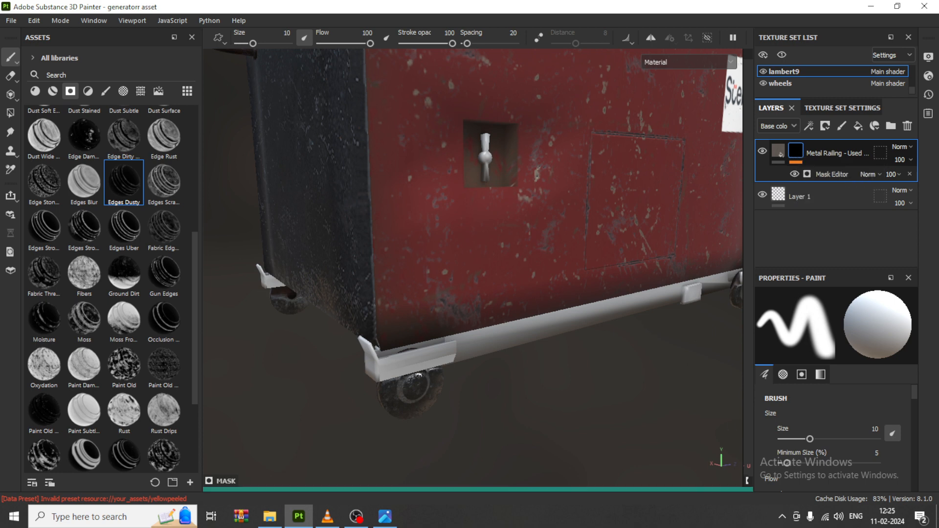
Step: Invert the Metal Railing - Used 01 layer's mask and set its Levels midtone value to 0.449
{"action": "right_click", "coordinate": [796, 153]}
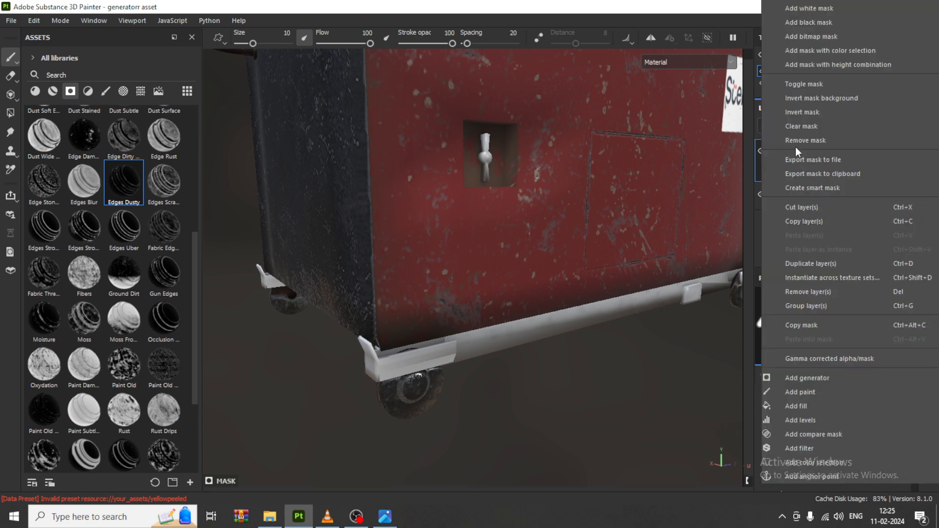
{"action": "left_click", "coordinate": [835, 114]}
{"action": "scroll", "coordinate": [633, 381], "scroll_direction": "up", "scroll_amount": 3}
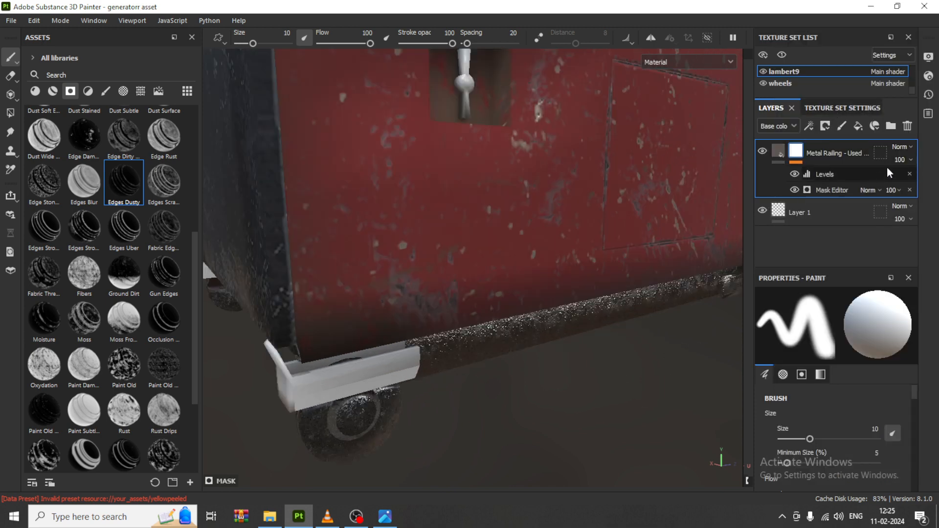
{"action": "left_click", "coordinate": [825, 174]}
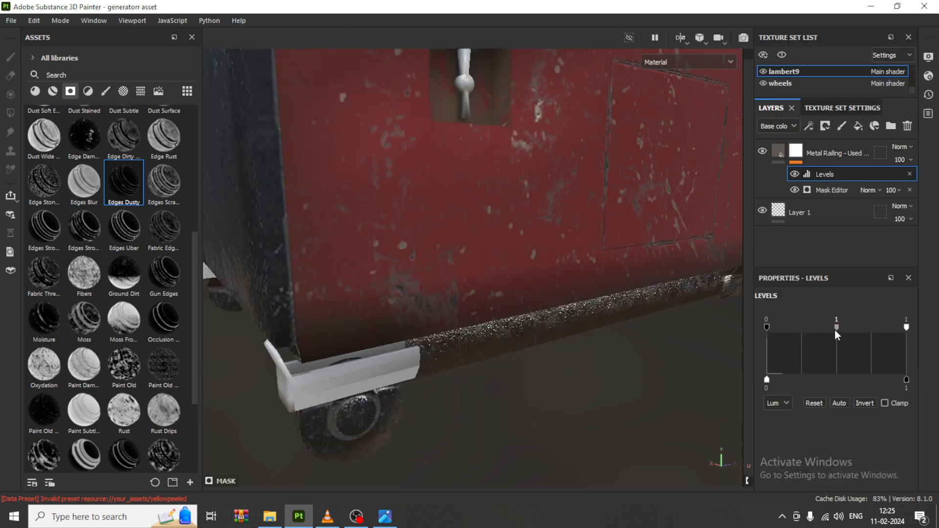
{"action": "left_click_drag", "start_coordinate": [837, 327], "coordinate": [795, 323]}
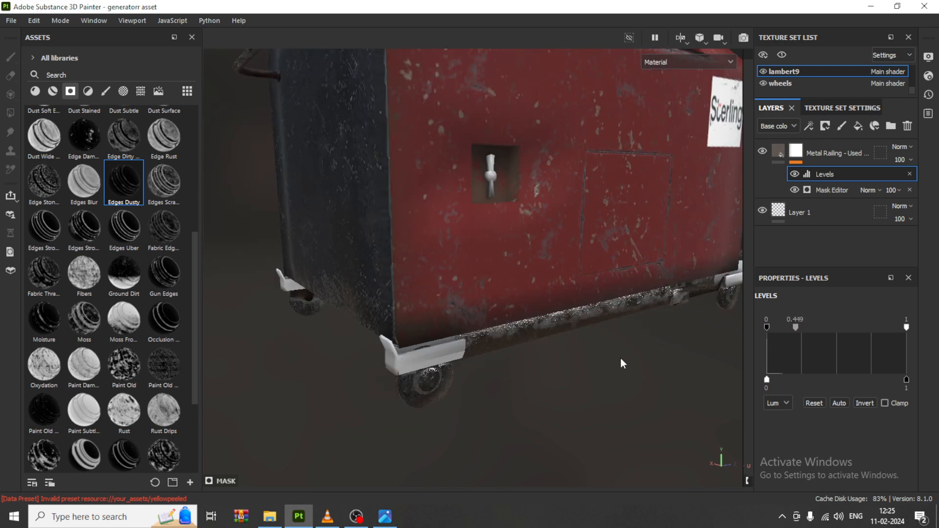
Step: Inspect the dusty edge wear along the bottom frame rail from several sides
{"action": "scroll", "coordinate": [622, 363], "scroll_direction": "down", "scroll_amount": 5}
{"action": "left_click_drag", "start_coordinate": [675, 338], "coordinate": [363, 319], "text": "alt"}
{"action": "scroll", "coordinate": [362, 319], "scroll_direction": "up", "scroll_amount": 3}
{"action": "middle_click_drag", "start_coordinate": [714, 415], "coordinate": [549, 381], "text": "alt"}
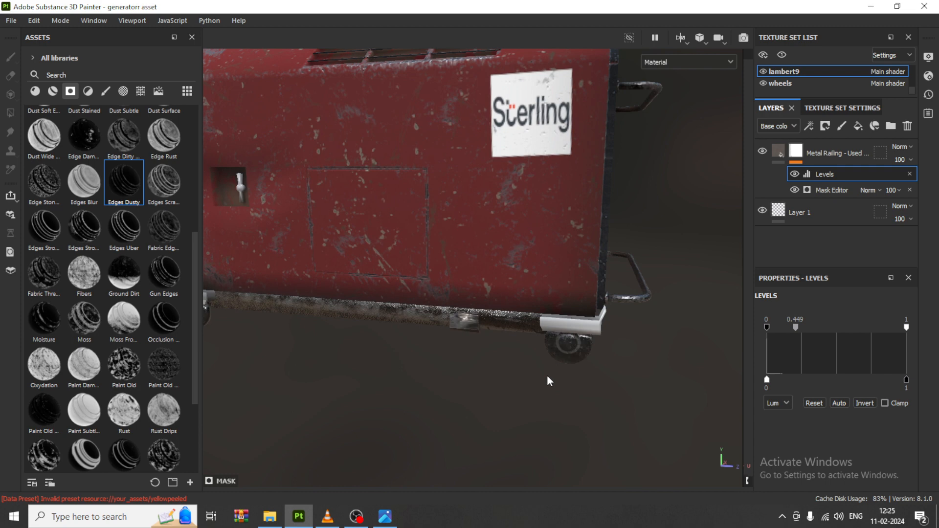
{"action": "left_click_drag", "start_coordinate": [550, 381], "coordinate": [497, 388], "text": "alt"}
{"action": "middle_click_drag", "start_coordinate": [452, 374], "coordinate": [495, 366], "text": "alt"}
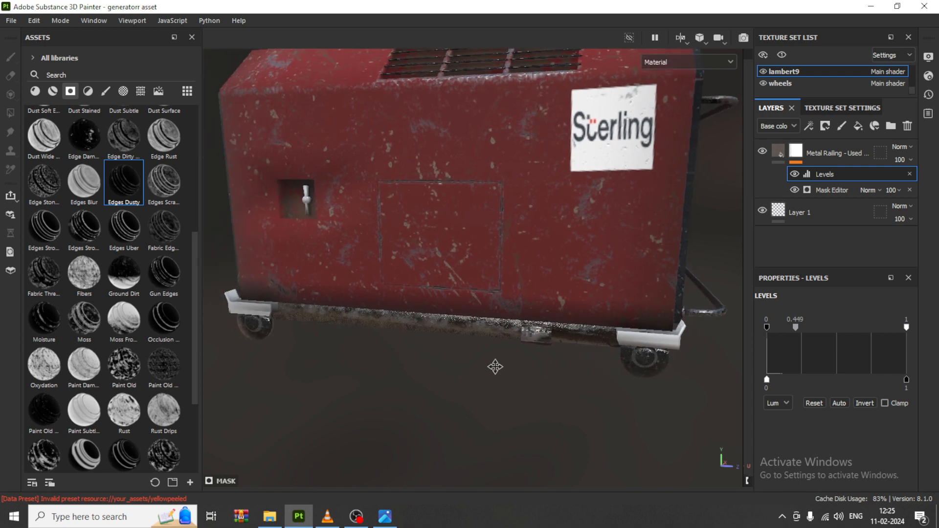
{"action": "left_click_drag", "start_coordinate": [494, 367], "coordinate": [454, 369], "text": "alt"}
{"action": "middle_click_drag", "start_coordinate": [455, 370], "coordinate": [549, 368], "text": "alt"}
{"action": "left_click_drag", "start_coordinate": [549, 368], "coordinate": [489, 367], "text": "alt"}
{"action": "middle_click_drag", "start_coordinate": [489, 367], "coordinate": [587, 278], "text": "alt"}
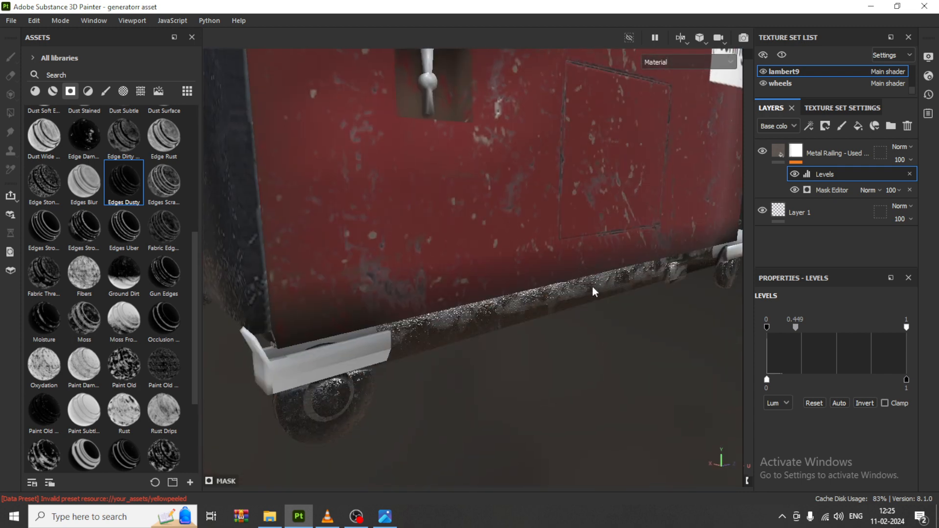
Step: Search the smart materials for "metal" and apply Steel Gun Matte to the bottom frame rail
{"action": "left_click", "coordinate": [35, 91]}
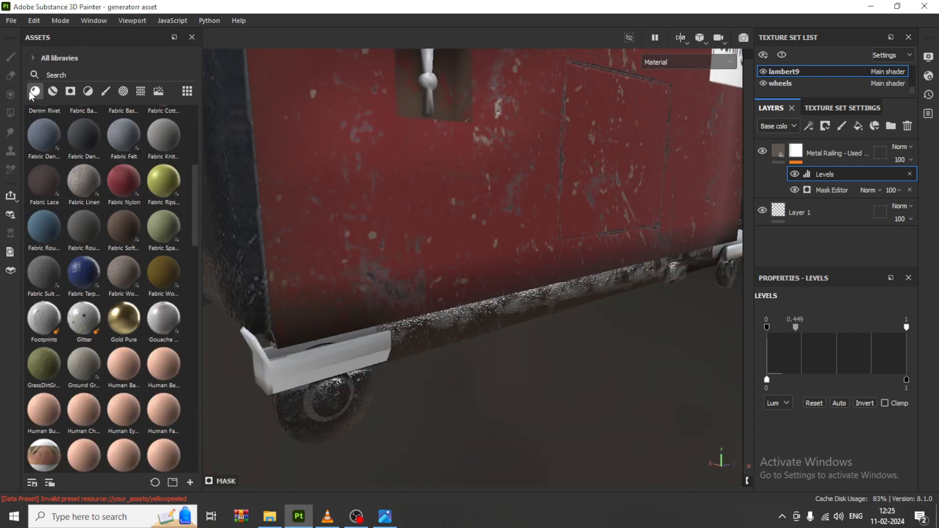
{"action": "left_click", "coordinate": [56, 92]}
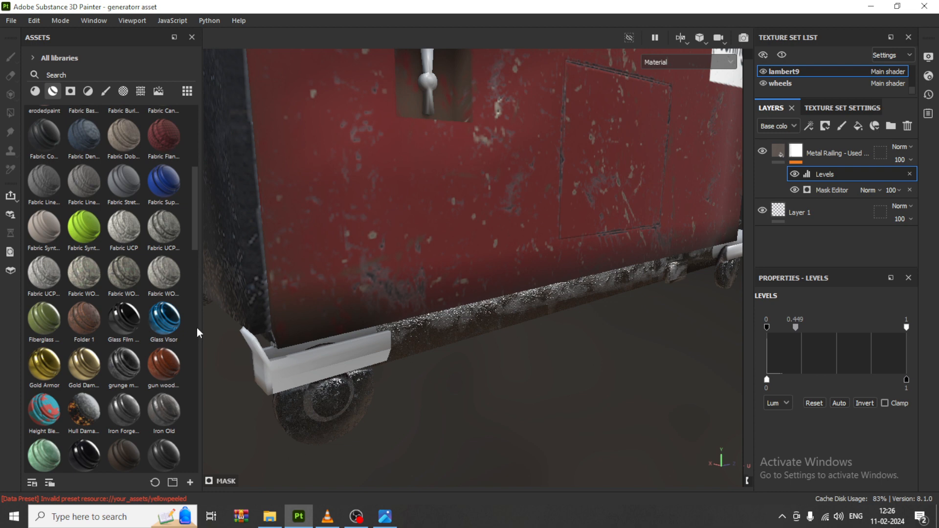
{"action": "mouse_move", "coordinate": [168, 460]}
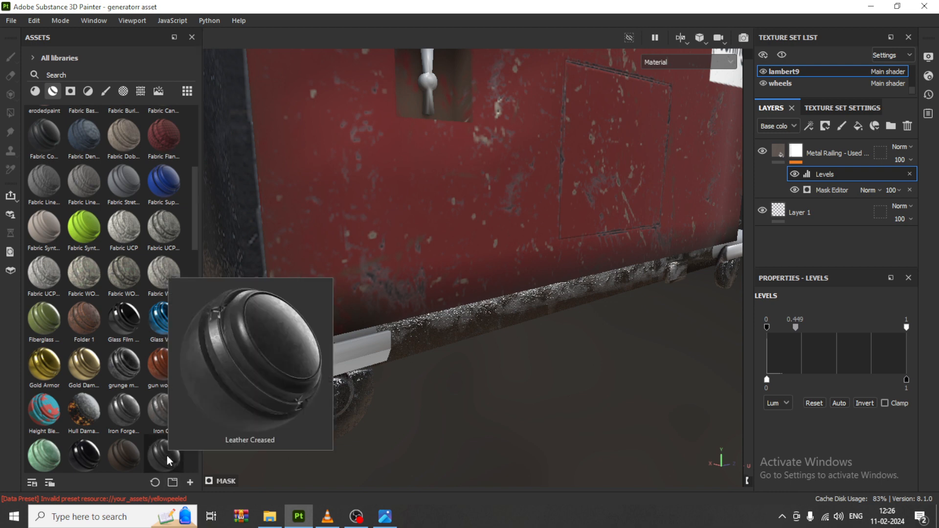
{"action": "scroll", "coordinate": [167, 455], "scroll_direction": "down", "scroll_amount": 6}
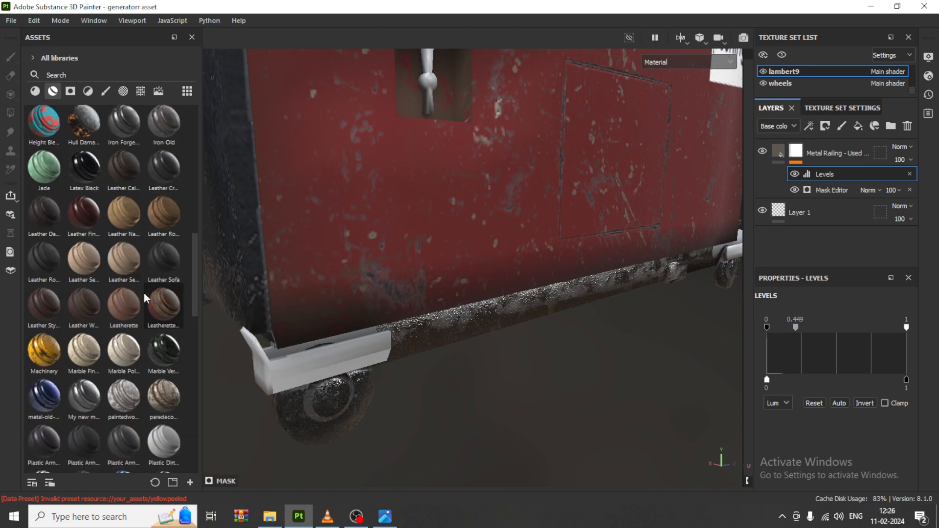
{"action": "left_click", "coordinate": [78, 72]}
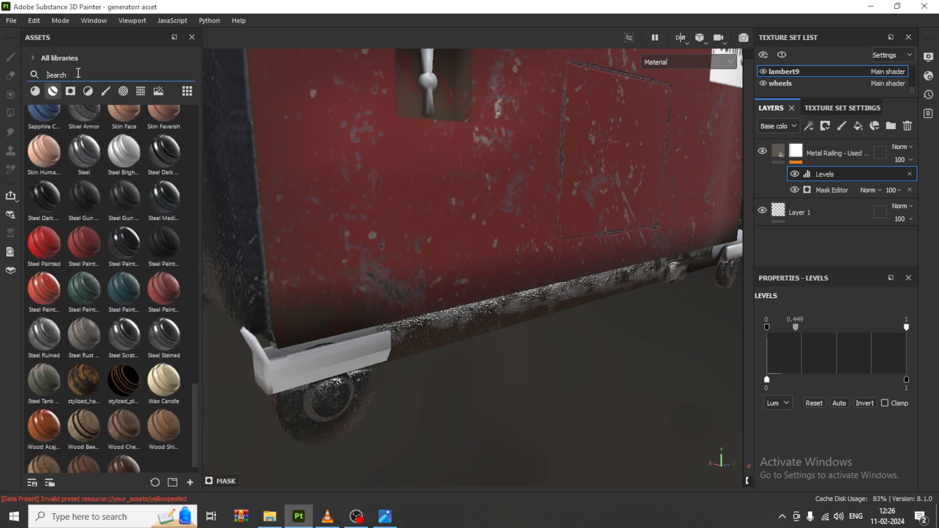
{"action": "type", "text": "metal"}
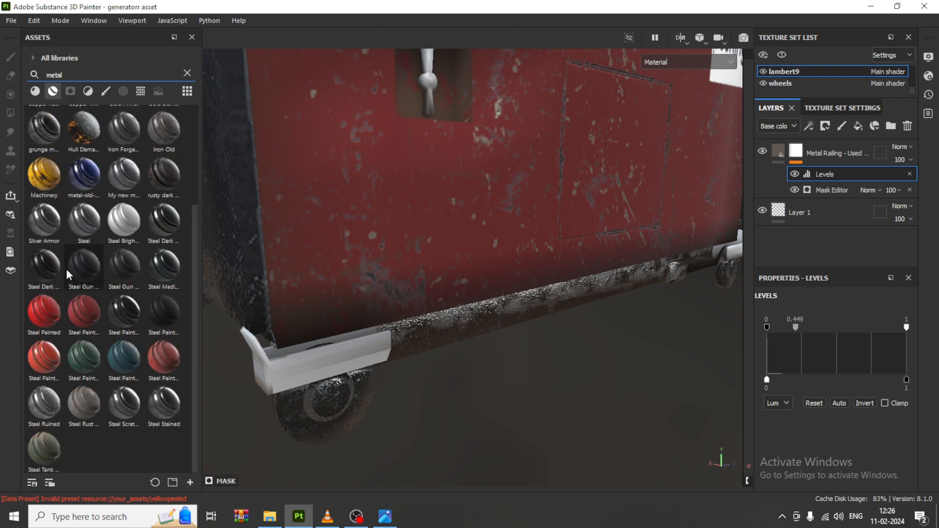
{"action": "mouse_move", "coordinate": [92, 260]}
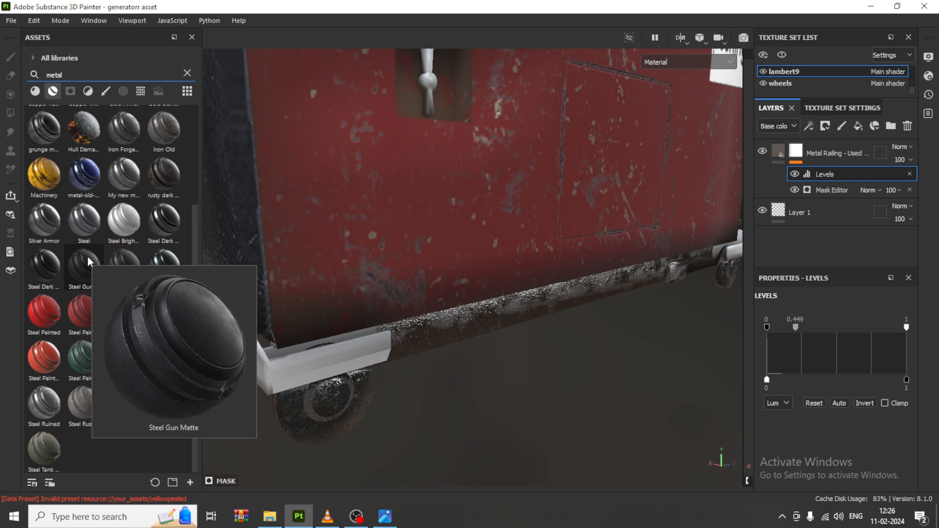
{"action": "mouse_move", "coordinate": [44, 267]}
{"action": "left_click_drag", "start_coordinate": [84, 264], "coordinate": [533, 312]}
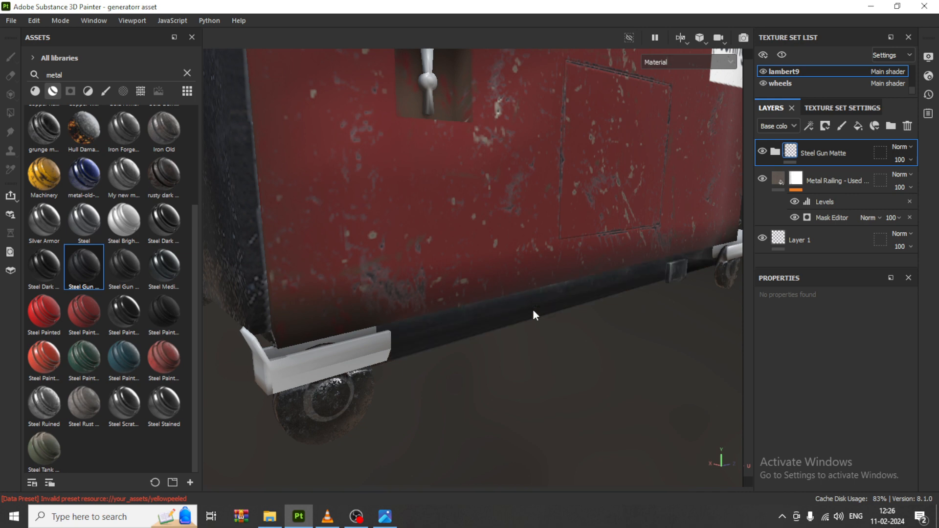
Step: Give the Steel Gun Matte layer a black mask with a Metal Edge Wear generator and set its Wear Level to 0.96
{"action": "left_click", "coordinate": [825, 126]}
{"action": "left_click", "coordinate": [854, 156]}
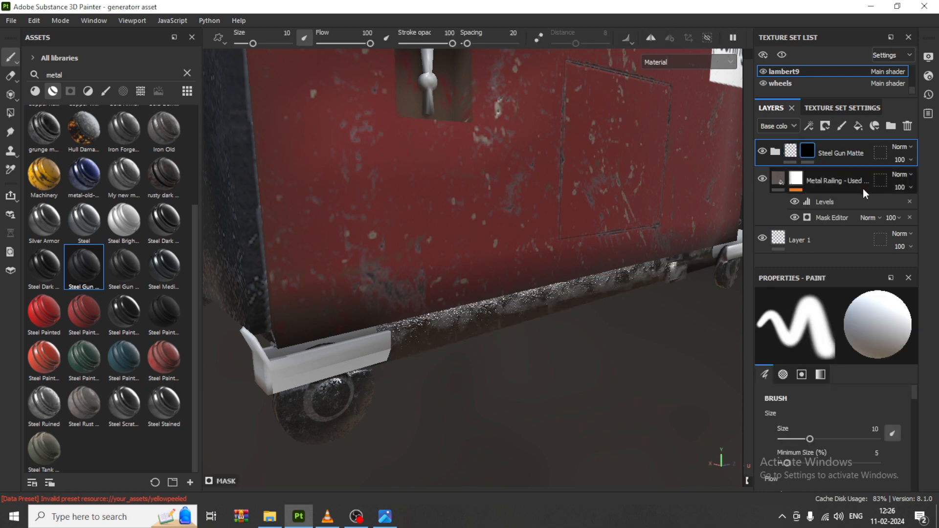
{"action": "left_click", "coordinate": [810, 125]}
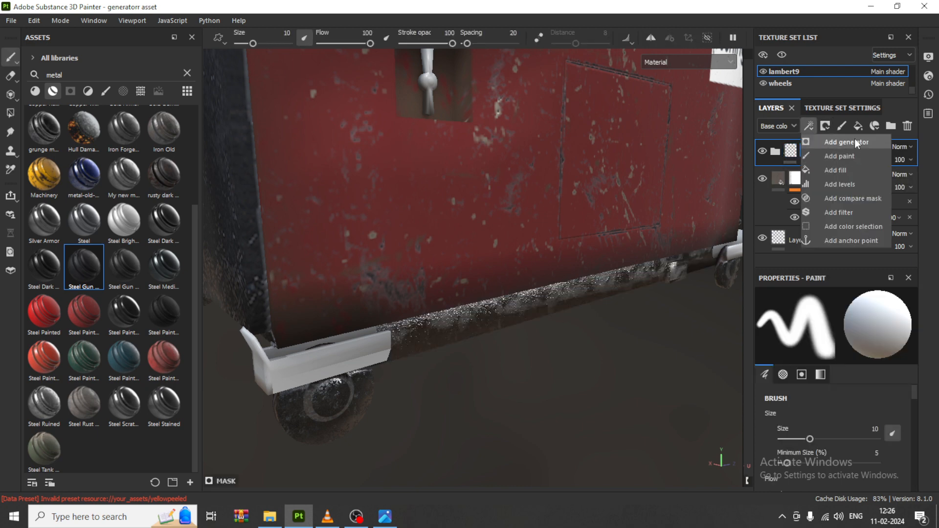
{"action": "left_click", "coordinate": [855, 140]}
{"action": "left_click", "coordinate": [841, 328]}
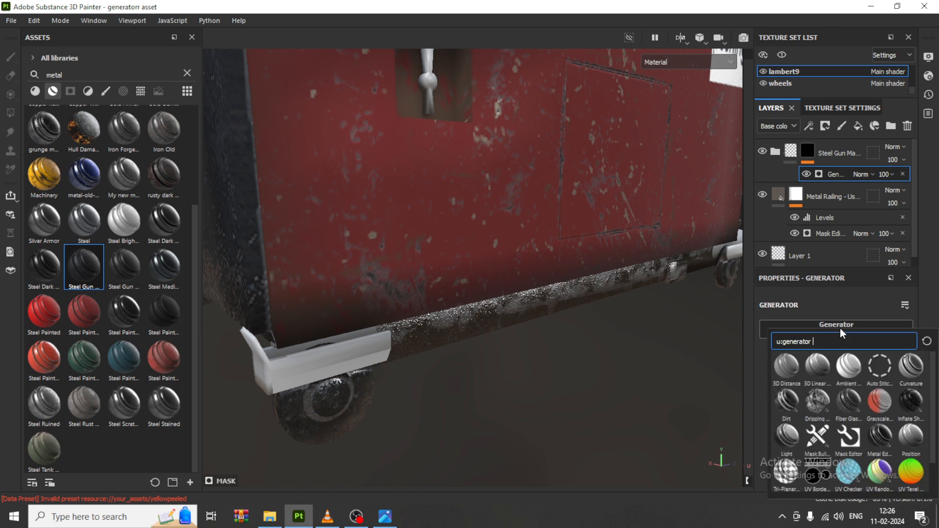
{"action": "left_click", "coordinate": [876, 443]}
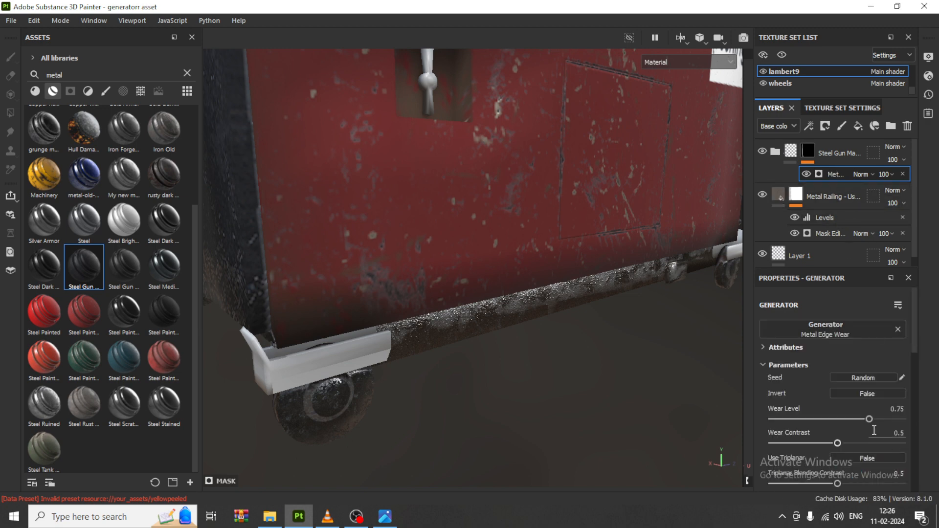
{"action": "left_click_drag", "start_coordinate": [869, 419], "coordinate": [896, 422]}
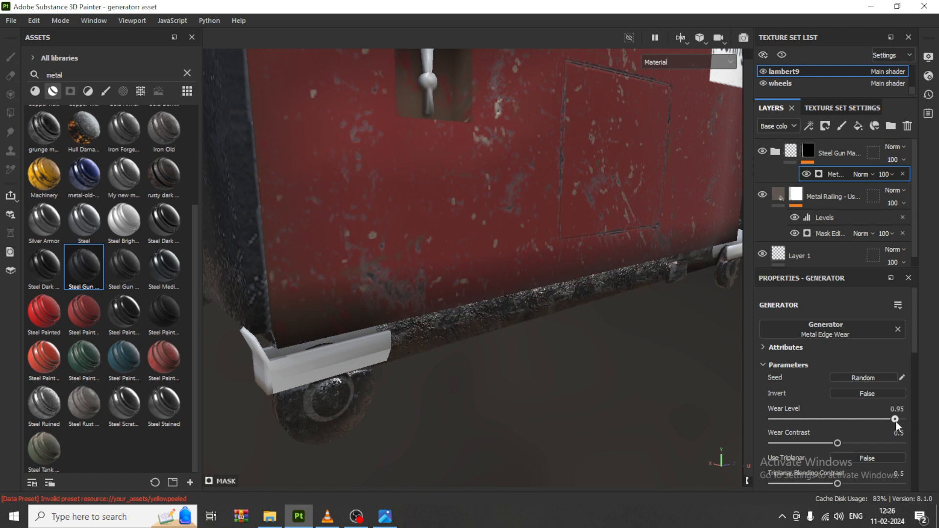
Step: Inspect the generator's worn rail and body from several sides and compare them with the prop.jpg reference
{"action": "scroll", "coordinate": [570, 354], "scroll_direction": "down", "scroll_amount": 6}
{"action": "middle_click_drag", "start_coordinate": [511, 275], "coordinate": [481, 322], "text": "alt"}
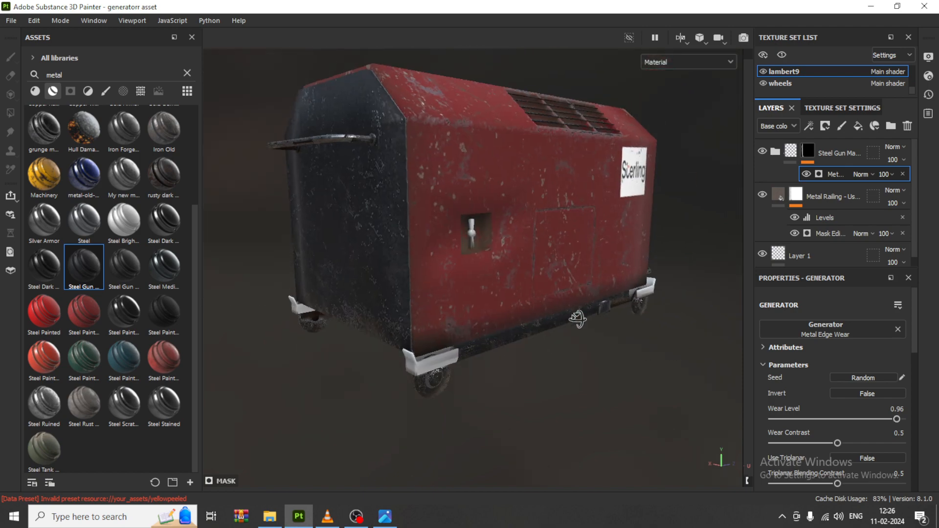
{"action": "left_click_drag", "start_coordinate": [481, 323], "coordinate": [579, 319], "text": "alt"}
{"action": "middle_click_drag", "start_coordinate": [308, 353], "coordinate": [728, 322], "text": "alt"}
{"action": "left_click_drag", "start_coordinate": [409, 346], "coordinate": [441, 338], "text": "alt"}
{"action": "middle_click_drag", "start_coordinate": [440, 338], "coordinate": [499, 279], "text": "alt"}
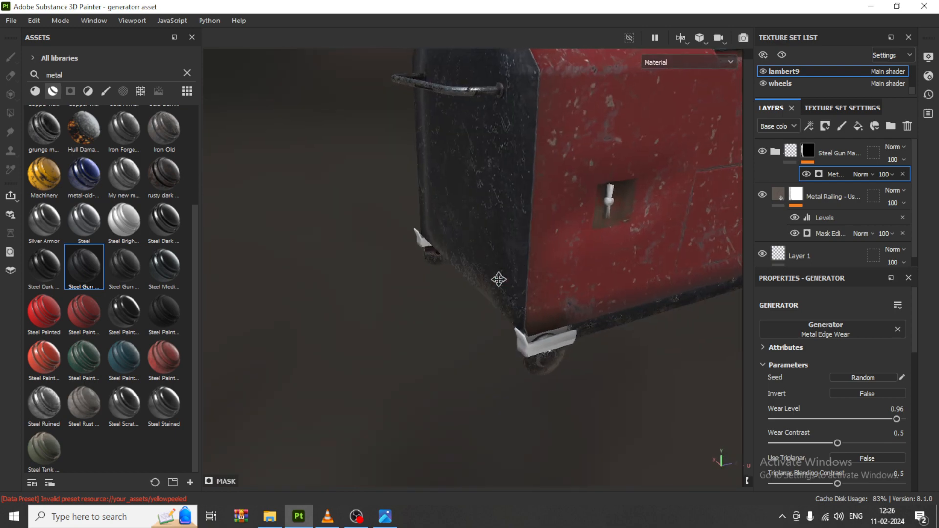
{"action": "left_click_drag", "start_coordinate": [499, 278], "coordinate": [465, 247], "text": "alt"}
{"action": "middle_click_drag", "start_coordinate": [465, 248], "coordinate": [432, 247], "text": "alt"}
{"action": "scroll", "coordinate": [432, 247], "scroll_direction": "down", "scroll_amount": 3}
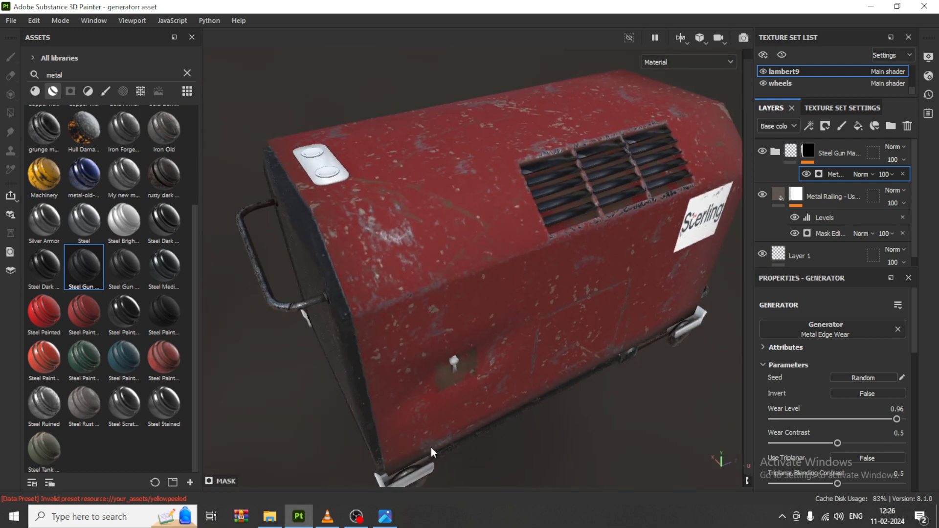
{"action": "left_click", "coordinate": [383, 521]}
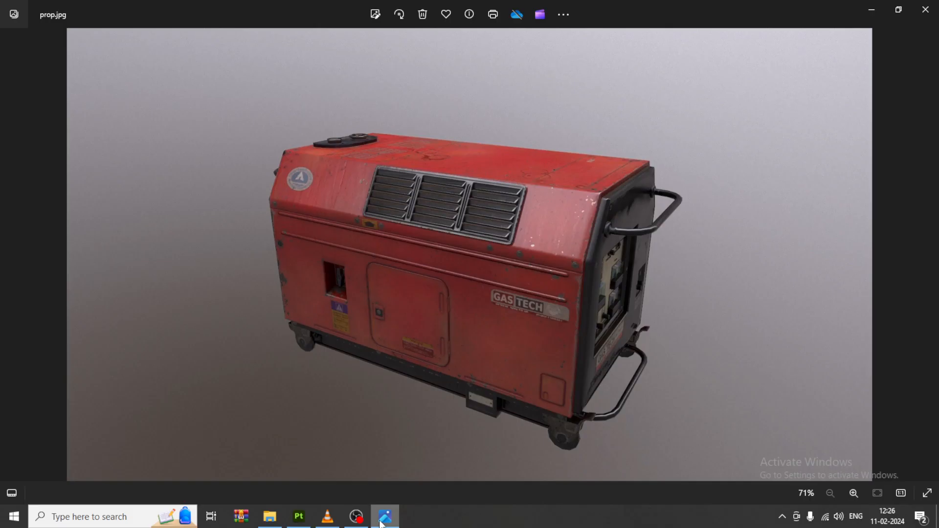
{"action": "left_click", "coordinate": [383, 521]}
Step: Enlarge the texture set list, activate lambert7 and apply the dark Steel Painted Rough smart material to the end panel's rectangular switches
{"action": "left_click_drag", "start_coordinate": [483, 272], "coordinate": [424, 204], "text": "alt"}
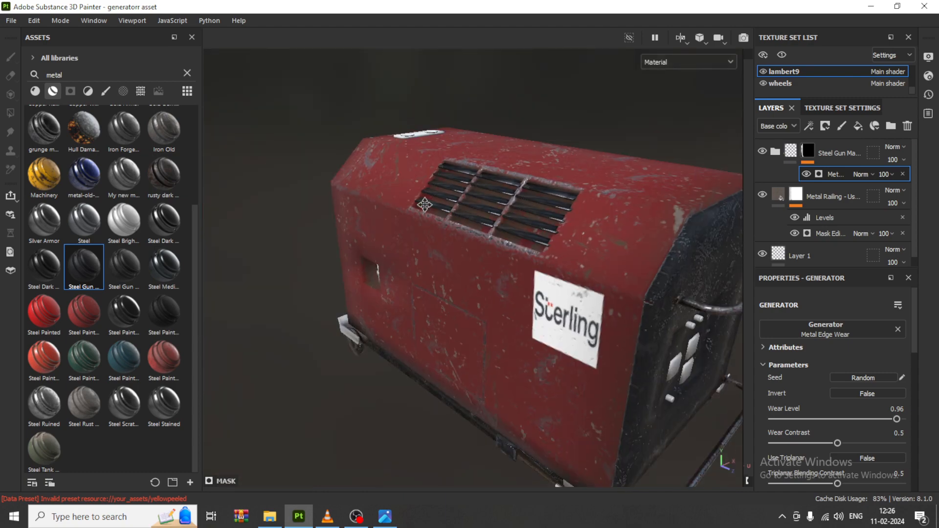
{"action": "middle_click_drag", "start_coordinate": [424, 204], "coordinate": [255, 102], "text": "alt"}
{"action": "scroll", "coordinate": [592, 270], "scroll_direction": "up", "scroll_amount": 3}
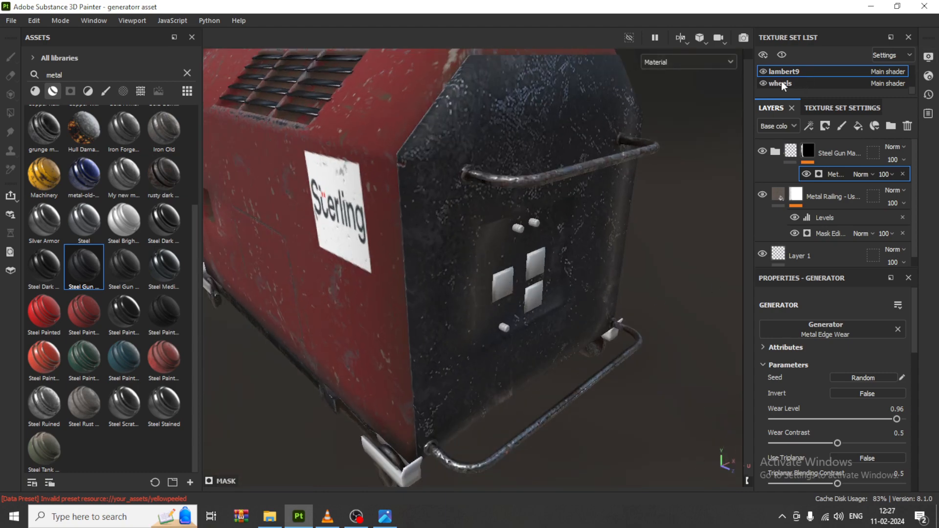
{"action": "scroll", "coordinate": [792, 77], "scroll_direction": "up", "scroll_amount": 3}
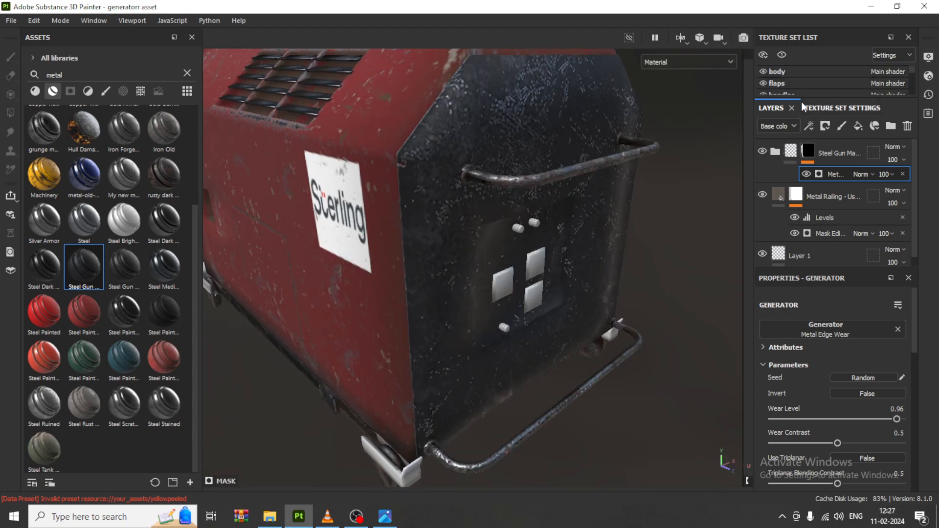
{"action": "left_click_drag", "start_coordinate": [814, 100], "coordinate": [812, 221]}
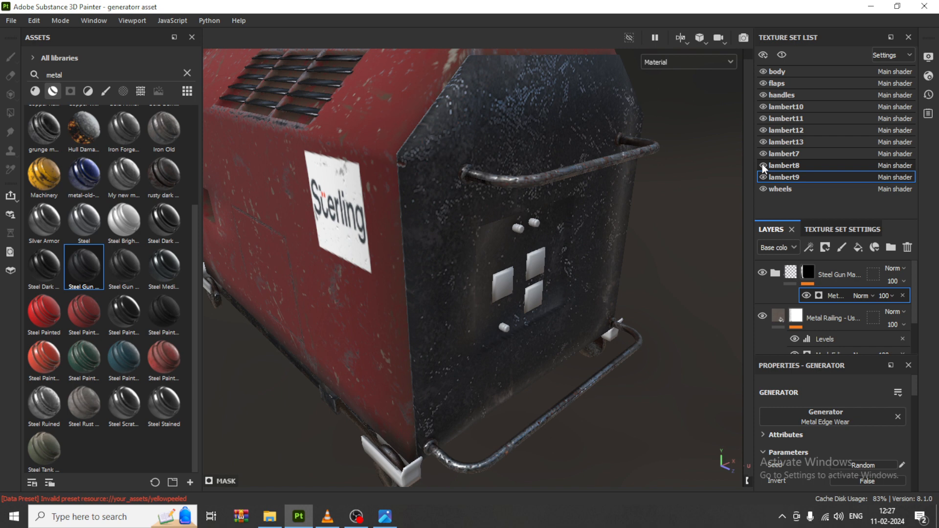
{"action": "left_click", "coordinate": [812, 153]}
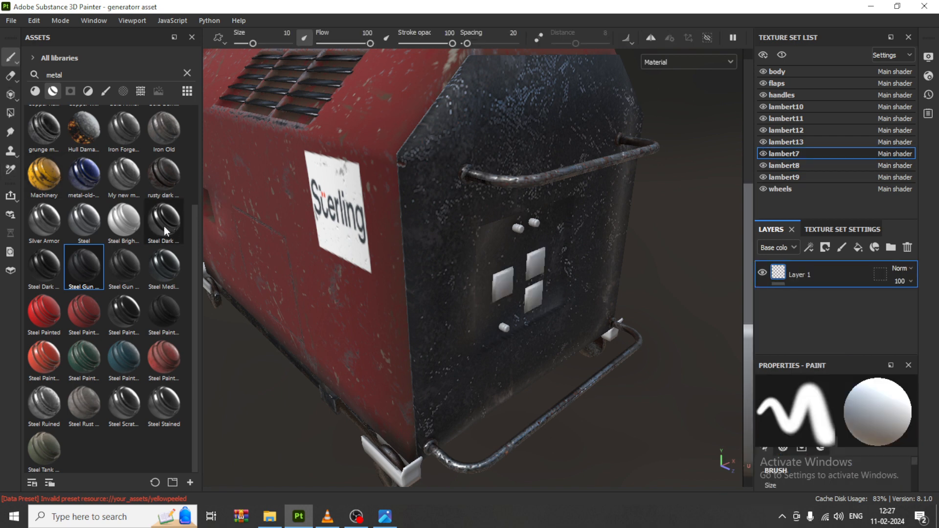
{"action": "mouse_move", "coordinate": [159, 315]}
{"action": "left_mouse_down"}
{"action": "mouse_move", "coordinate": [479, 306]}
{"action": "mouse_move", "coordinate": [531, 263]}
{"action": "left_mouse_up"}
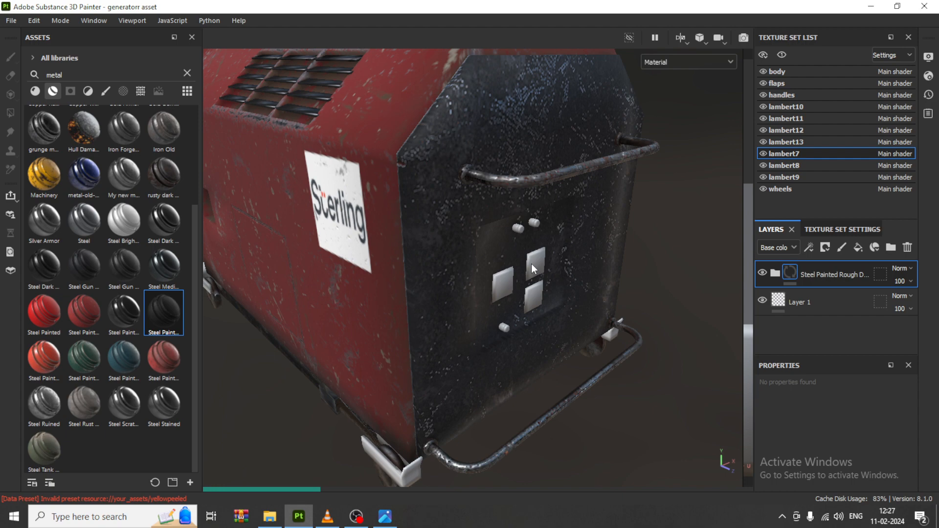
Step: Find the Steel Rust and Wear material among the metal base materials and apply it to the end panel's small round knobs
{"action": "left_click_drag", "start_coordinate": [531, 264], "coordinate": [491, 277], "text": "alt"}
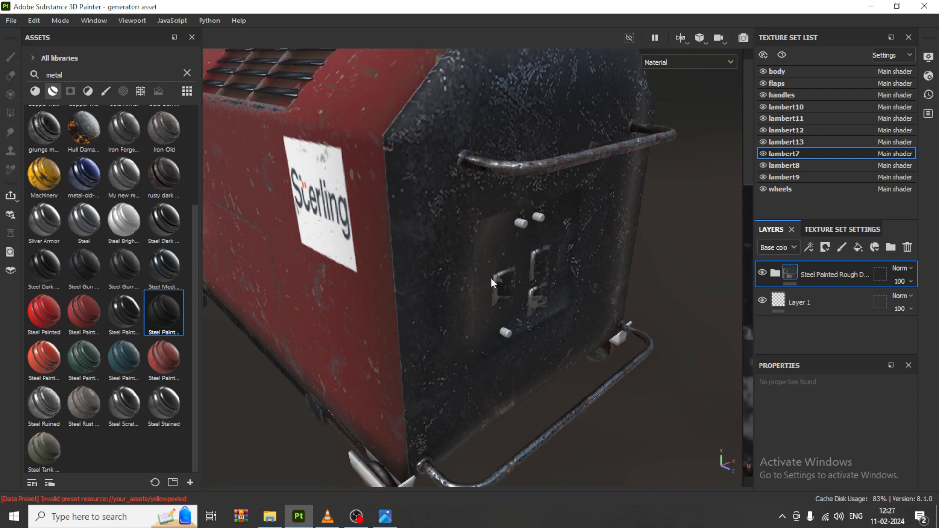
{"action": "scroll", "coordinate": [544, 246], "scroll_direction": "up", "scroll_amount": 5}
{"action": "scroll", "coordinate": [544, 246], "scroll_direction": "down", "scroll_amount": 4}
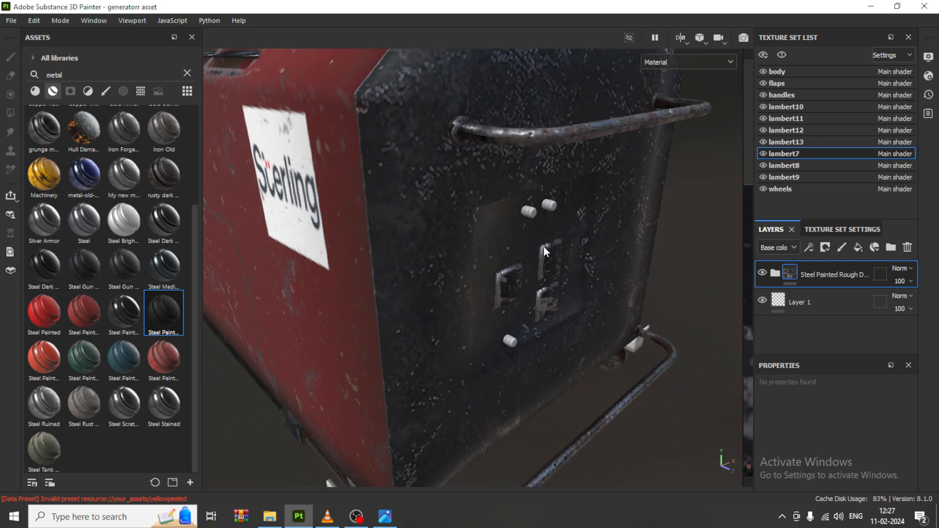
{"action": "left_click", "coordinate": [35, 91]}
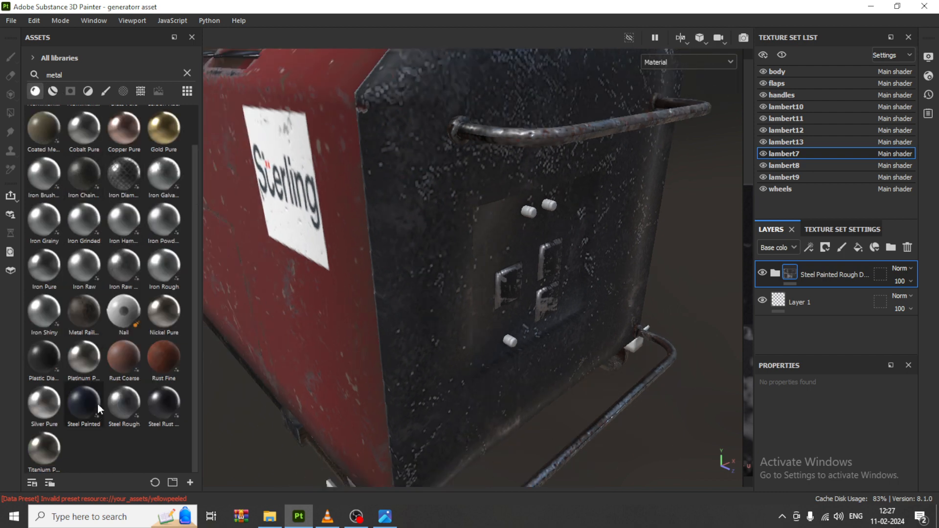
{"action": "mouse_move", "coordinate": [51, 371]}
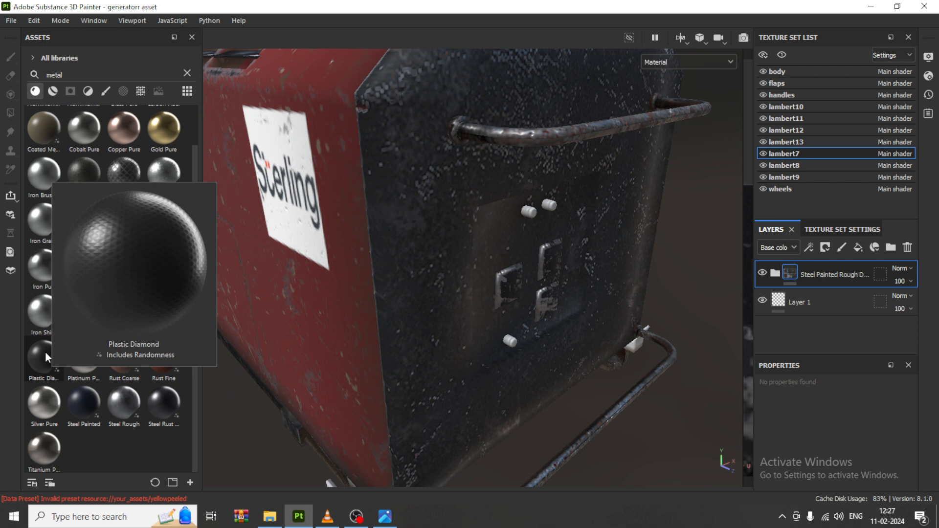
{"action": "mouse_move", "coordinate": [165, 417]}
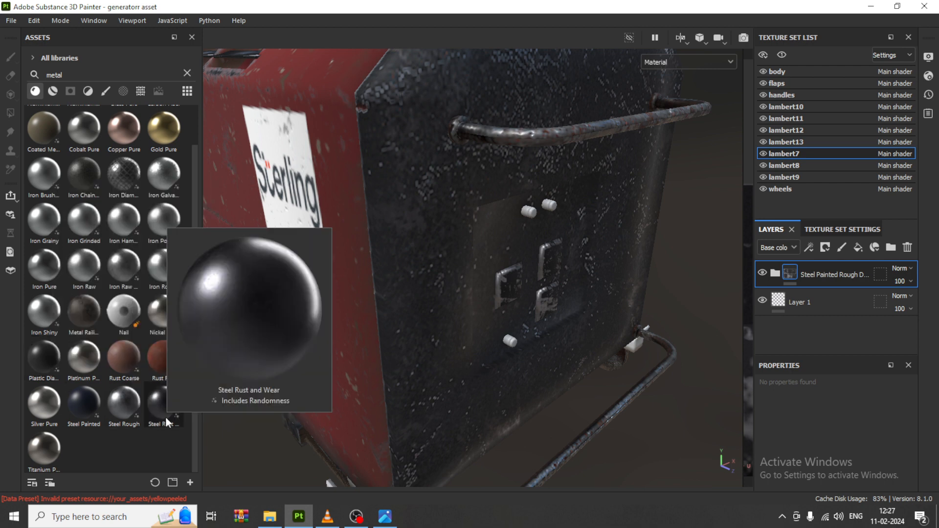
{"action": "left_click_drag", "start_coordinate": [165, 417], "coordinate": [527, 211]}
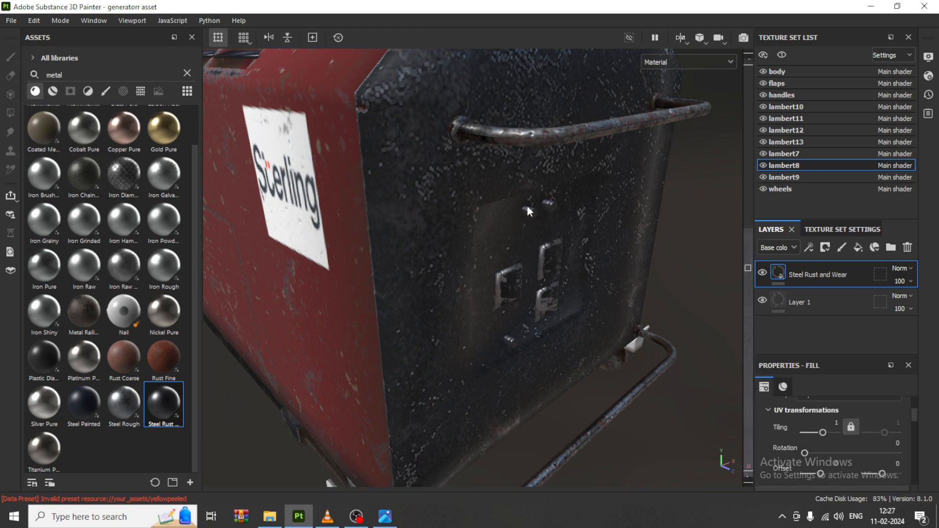
Step: Examine the textured switches, knobs, handles and painted body from all around the generator
{"action": "scroll", "coordinate": [547, 296], "scroll_direction": "down", "scroll_amount": 6}
{"action": "left_click_drag", "start_coordinate": [550, 278], "coordinate": [409, 277], "text": "alt"}
{"action": "middle_click_drag", "start_coordinate": [578, 260], "coordinate": [347, 313], "text": "alt"}
{"action": "left_click_drag", "start_coordinate": [587, 274], "coordinate": [364, 189], "text": "alt"}
{"action": "middle_click_drag", "start_coordinate": [364, 188], "coordinate": [353, 177], "text": "alt"}
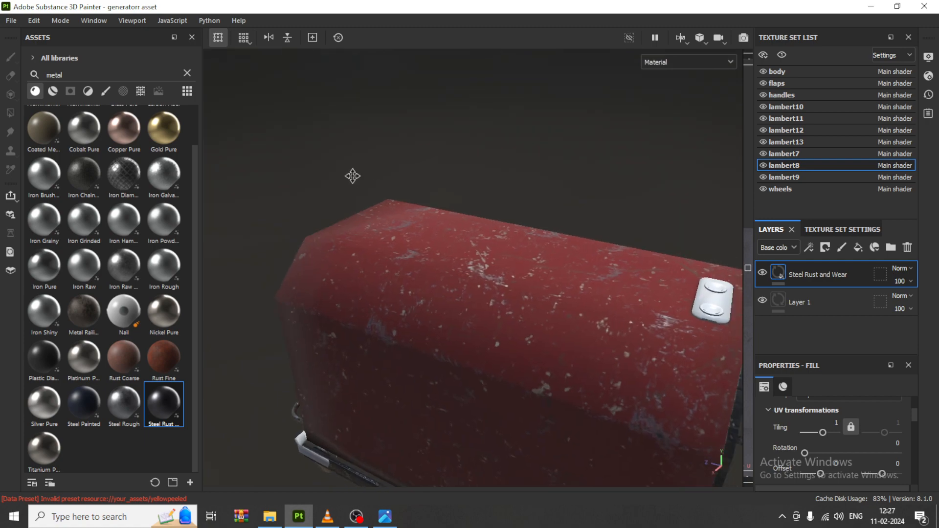
{"action": "left_click_drag", "start_coordinate": [353, 176], "coordinate": [411, 351], "text": "alt"}
{"action": "middle_click_drag", "start_coordinate": [411, 350], "coordinate": [554, 303], "text": "alt"}
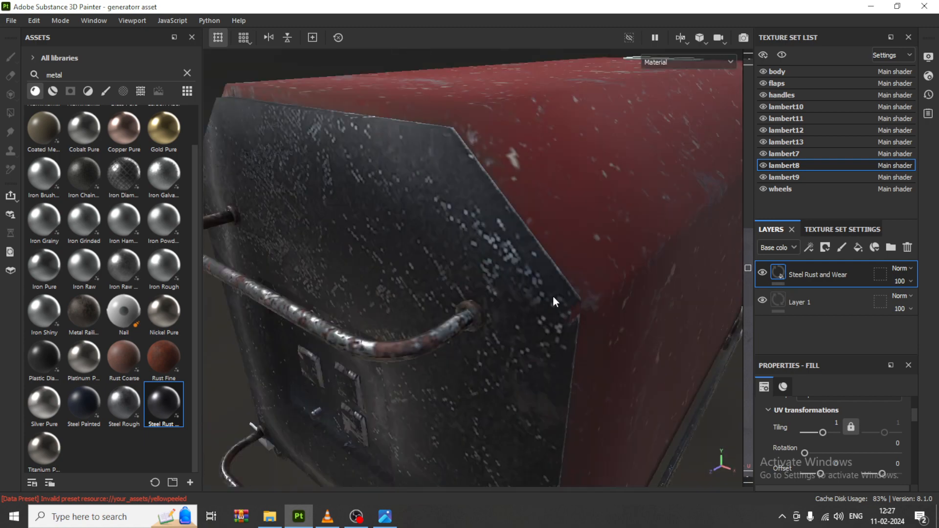
{"action": "left_click_drag", "start_coordinate": [553, 300], "coordinate": [539, 286], "text": "alt"}
{"action": "scroll", "coordinate": [545, 283], "scroll_direction": "down", "scroll_amount": 6}
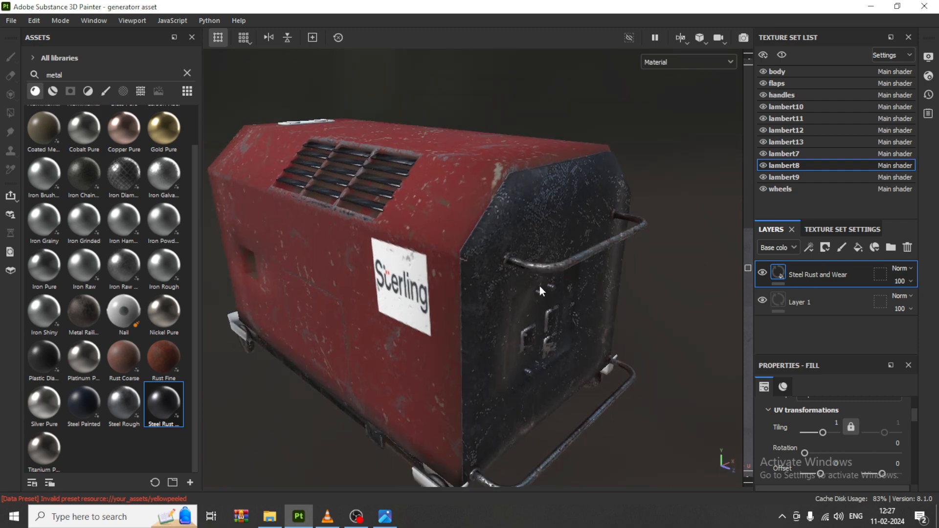
Step: Show the lambert8 texture set settings, save the project and bring up the prop.jpg reference in the photo viewer
{"action": "left_click", "coordinate": [829, 229]}
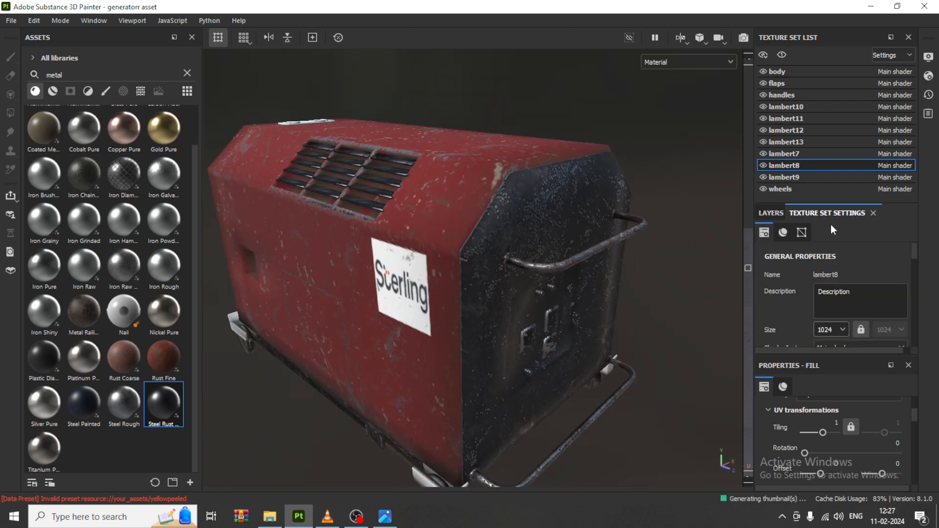
{"action": "left_click", "coordinate": [11, 21]}
{"action": "left_click", "coordinate": [60, 104]}
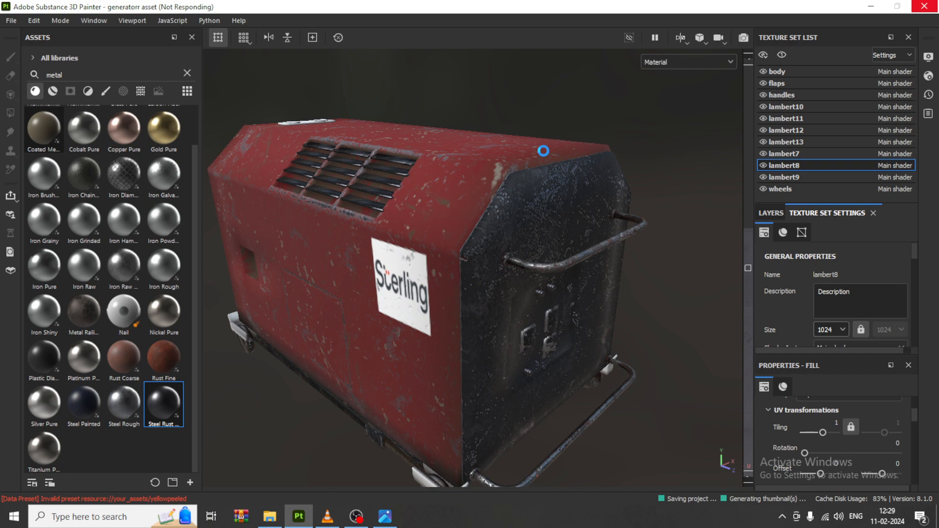
{"action": "left_click", "coordinate": [380, 519]}
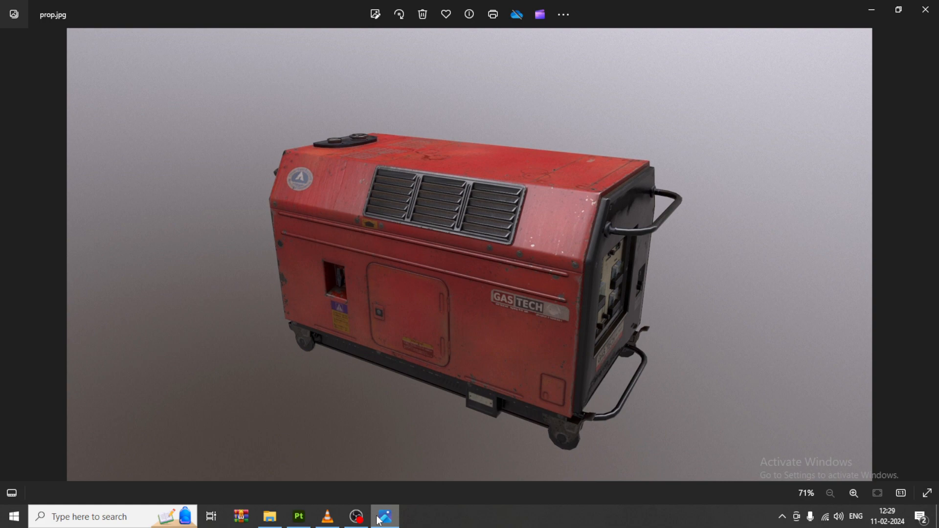
Step: Switch back to Substance 3D Painter and list the metal smart materials for the untextured plate on the generator's roof
{"action": "left_click", "coordinate": [380, 520]}
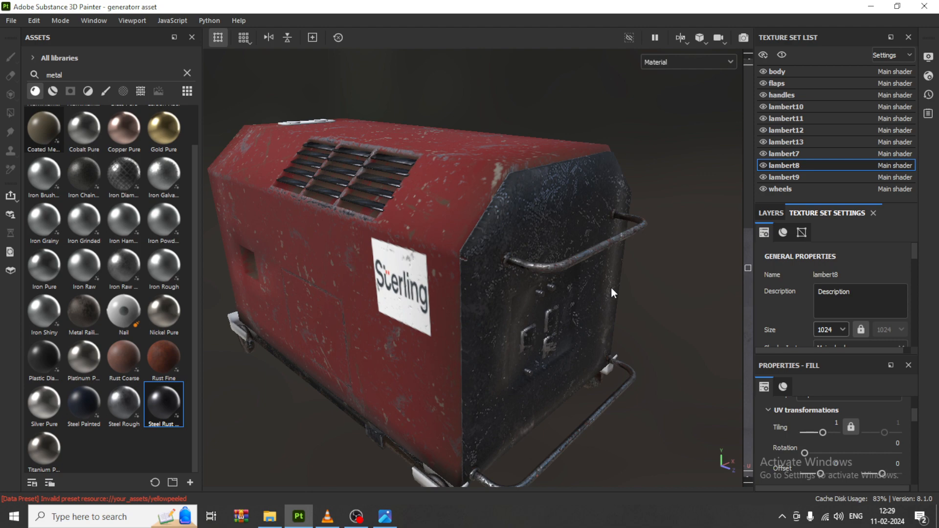
{"action": "scroll", "coordinate": [397, 278], "scroll_direction": "down", "scroll_amount": 2}
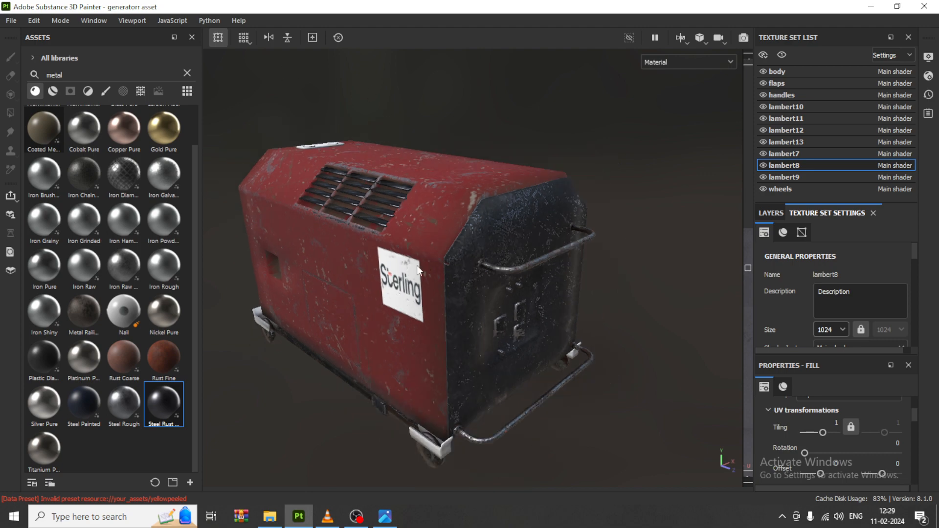
{"action": "left_click_drag", "start_coordinate": [348, 236], "coordinate": [310, 288], "text": "alt"}
{"action": "scroll", "coordinate": [310, 288], "scroll_direction": "up", "scroll_amount": 5}
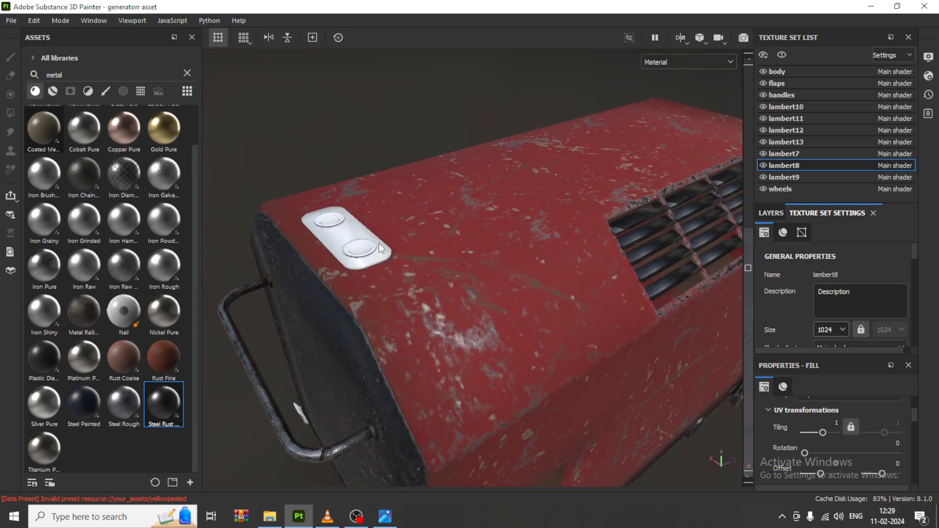
{"action": "left_click", "coordinate": [54, 91]}
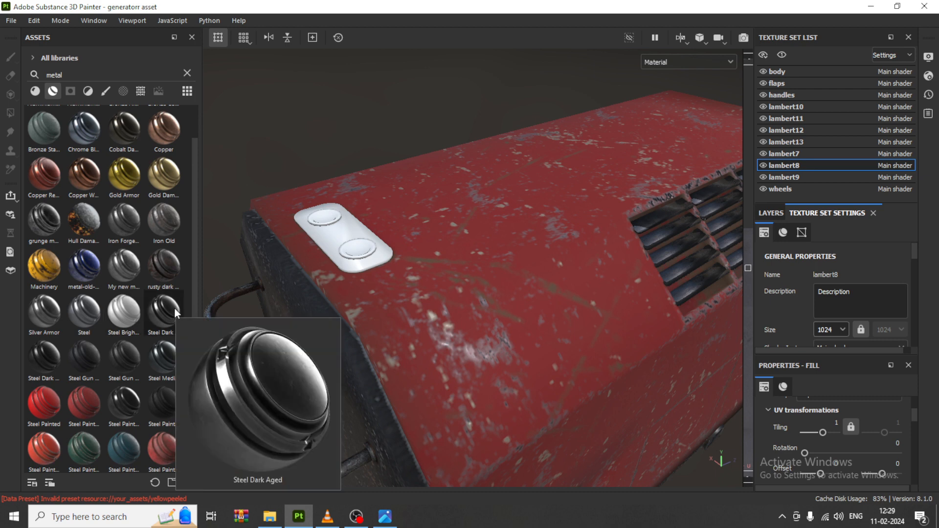
Step: Apply the Steel Dark Aged smart material to the plate on the generator's roof and expand its layer group
{"action": "left_click_drag", "start_coordinate": [175, 310], "coordinate": [356, 247]}
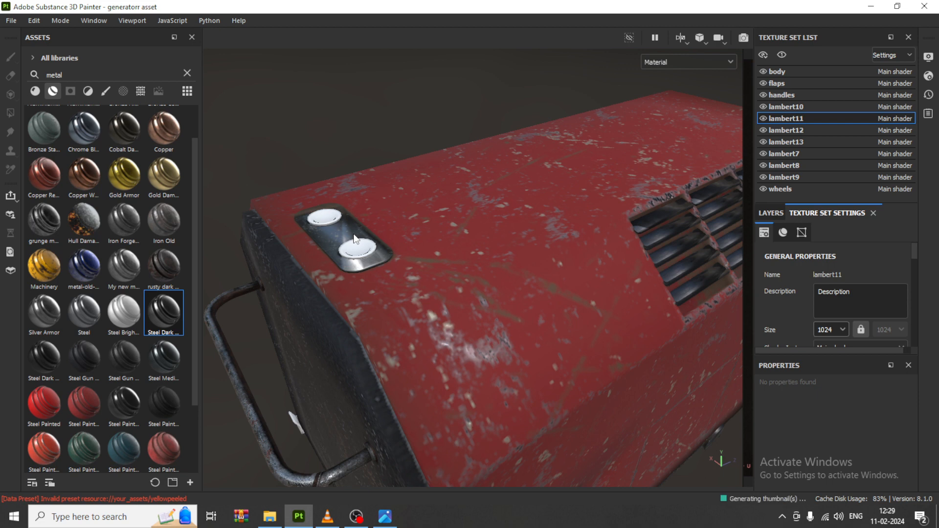
{"action": "scroll", "coordinate": [355, 239], "scroll_direction": "up", "scroll_amount": 5}
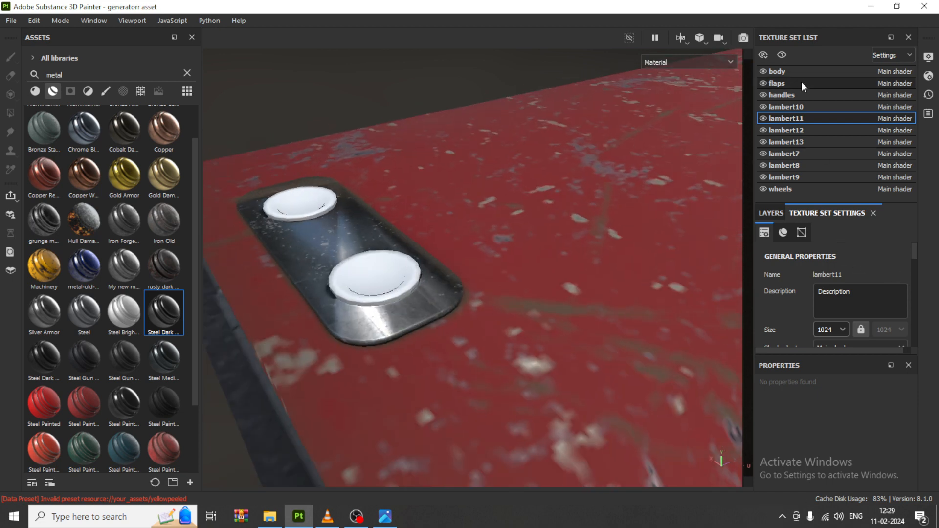
{"action": "left_click", "coordinate": [769, 214]}
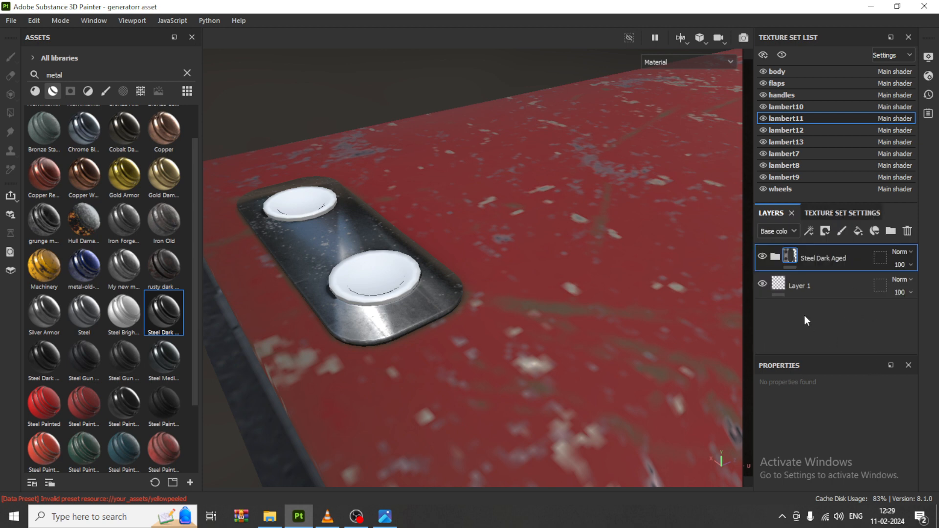
{"action": "left_click", "coordinate": [774, 257]}
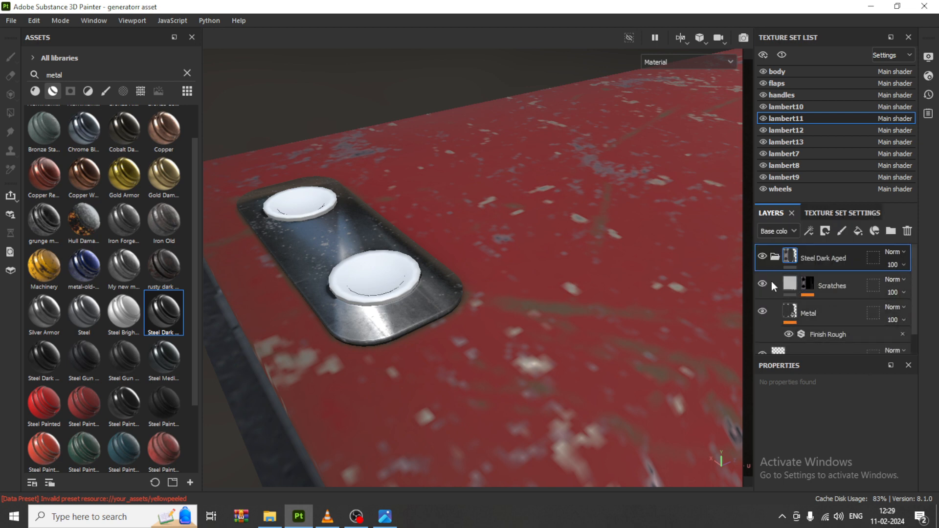
{"action": "left_click", "coordinate": [810, 288]}
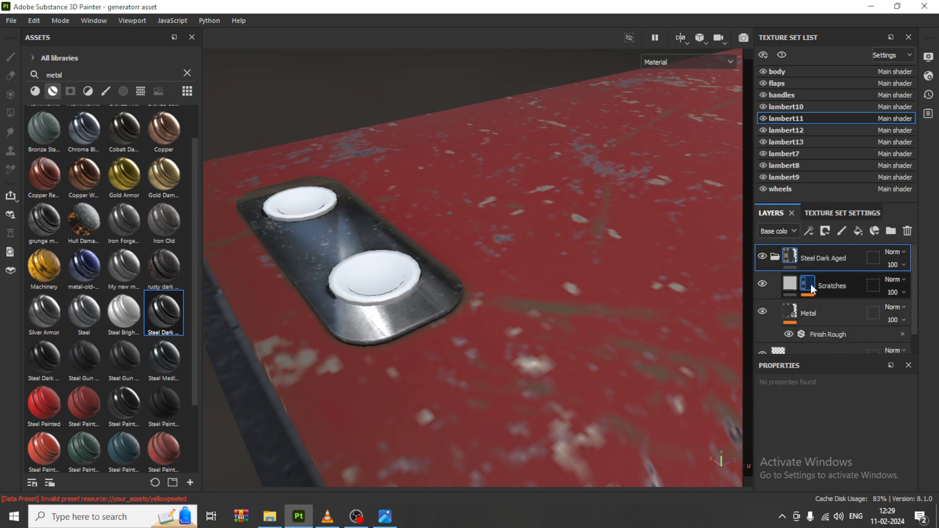
Step: Set the Metal layer's tiling to 31.95 in the Steel Dark Aged group, check the Scratches fill settings and collapse the group
{"action": "scroll", "coordinate": [362, 244], "scroll_direction": "down", "scroll_amount": 6}
{"action": "left_click_drag", "start_coordinate": [549, 296], "coordinate": [681, 294], "text": "alt"}
{"action": "scroll", "coordinate": [829, 304], "scroll_direction": "down", "scroll_amount": 1}
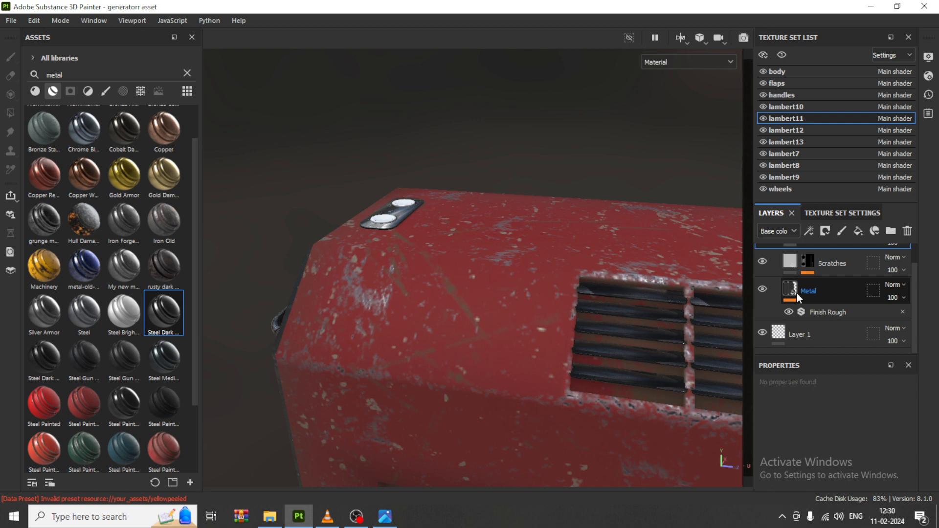
{"action": "left_click", "coordinate": [853, 289]}
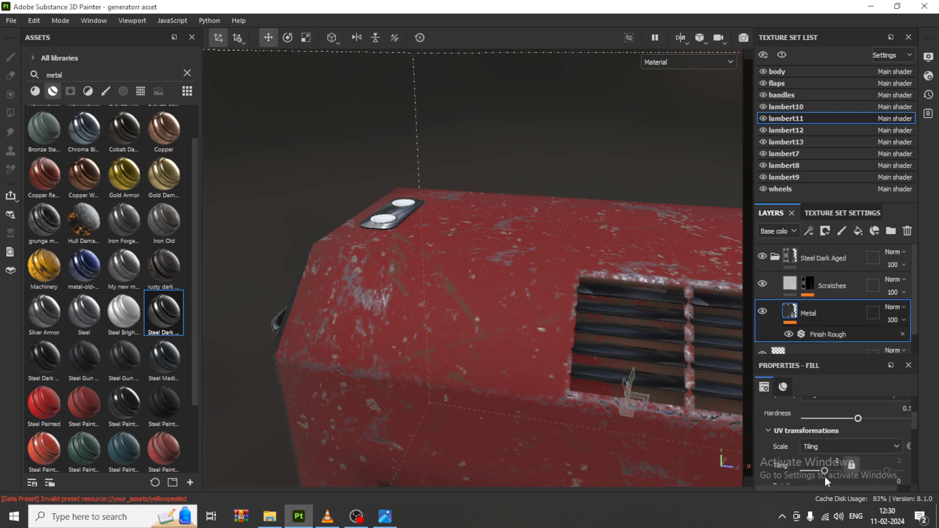
{"action": "left_click_drag", "start_coordinate": [825, 470], "coordinate": [837, 471]}
{"action": "left_click_drag", "start_coordinate": [836, 472], "coordinate": [830, 473]}
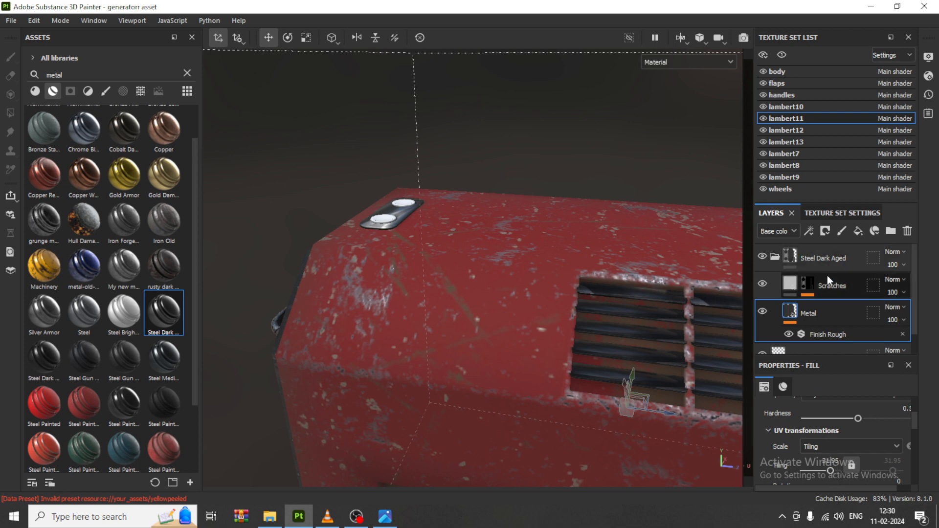
{"action": "left_click", "coordinate": [774, 259]}
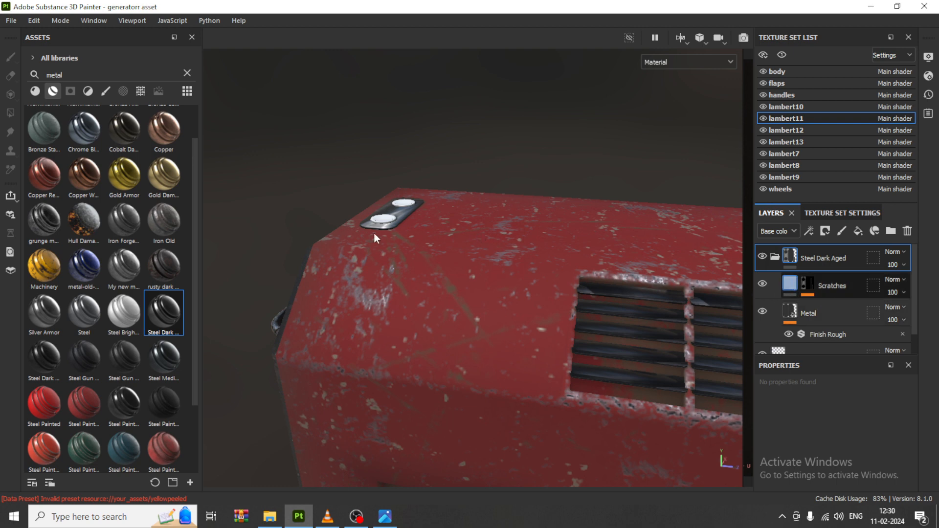
{"action": "scroll", "coordinate": [391, 240], "scroll_direction": "down", "scroll_amount": 3}
{"action": "left_click_drag", "start_coordinate": [505, 273], "coordinate": [594, 275], "text": "alt"}
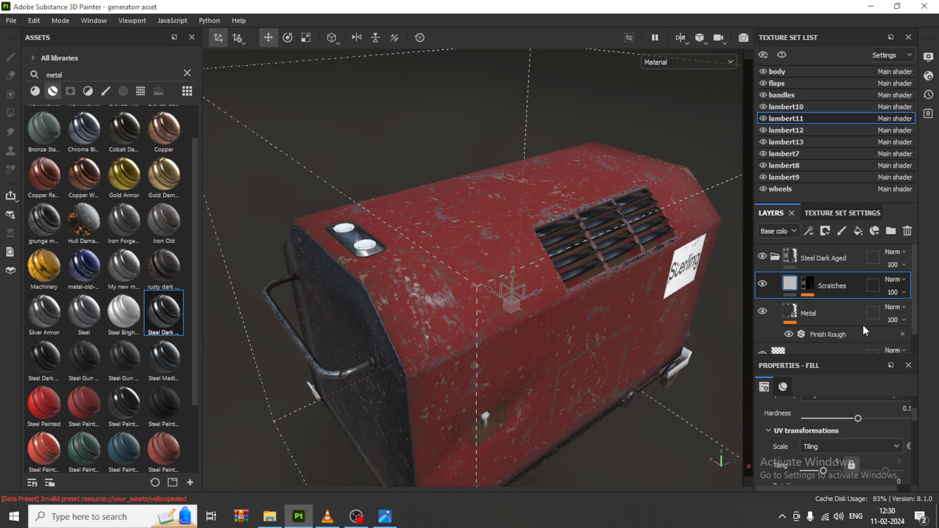
{"action": "left_click", "coordinate": [774, 258]}
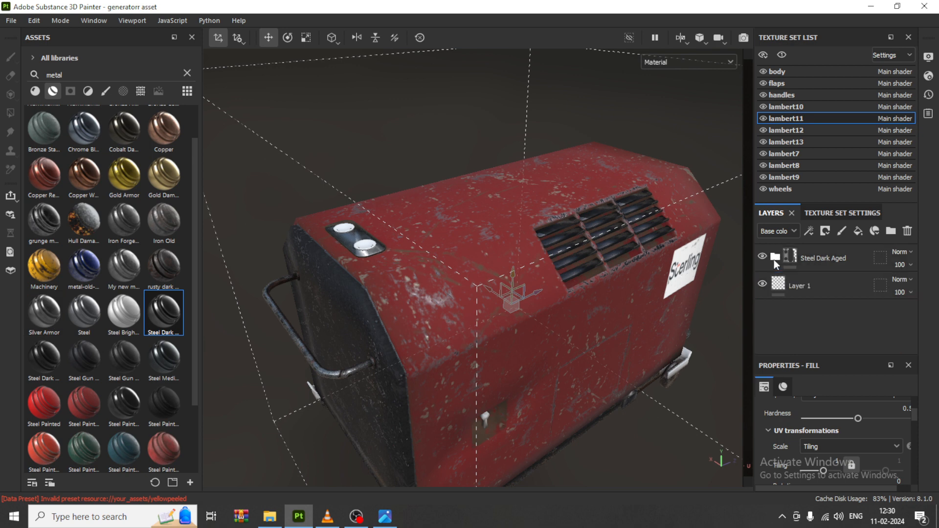
{"action": "left_click", "coordinate": [803, 256]}
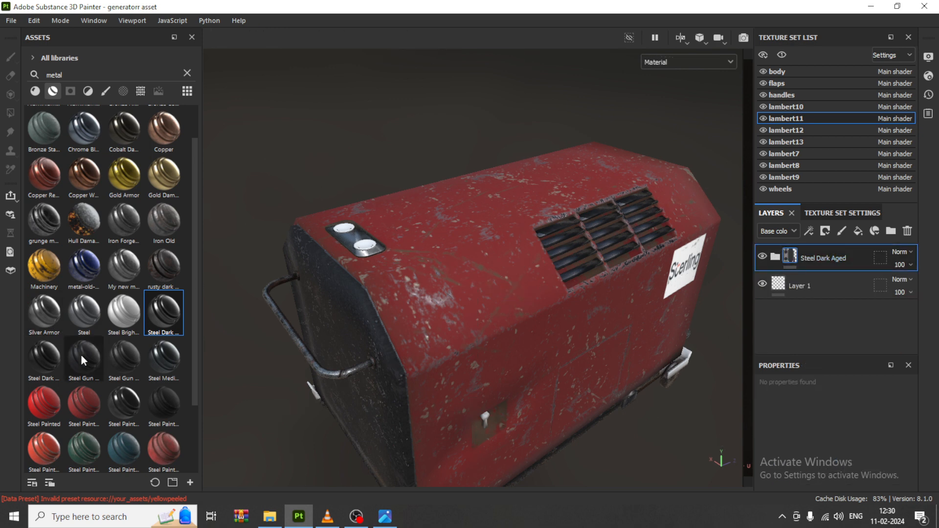
Step: Apply the Steel Gun Matte smart material to the roof's two round caps and their plate, and delete the plate's Steel Dark Aged group
{"action": "left_click_drag", "start_coordinate": [100, 360], "coordinate": [365, 245]}
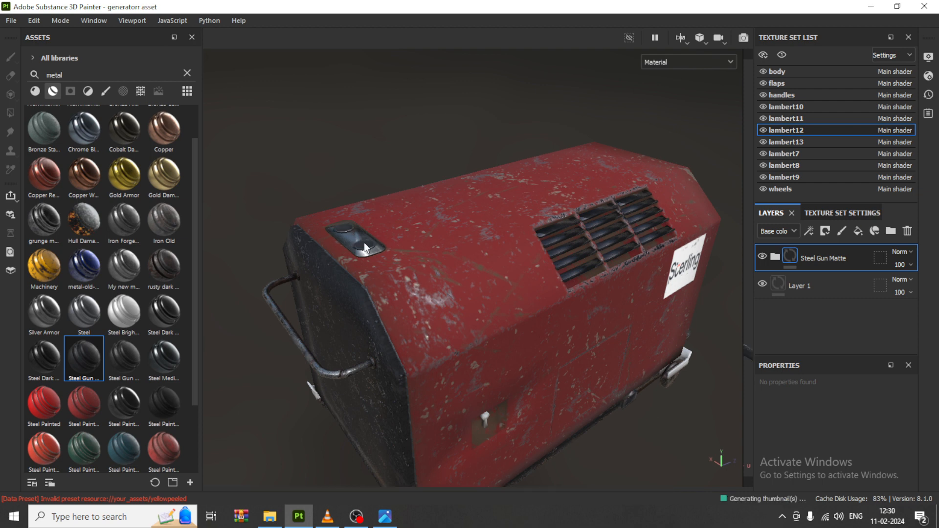
{"action": "scroll", "coordinate": [365, 247], "scroll_direction": "up", "scroll_amount": 8}
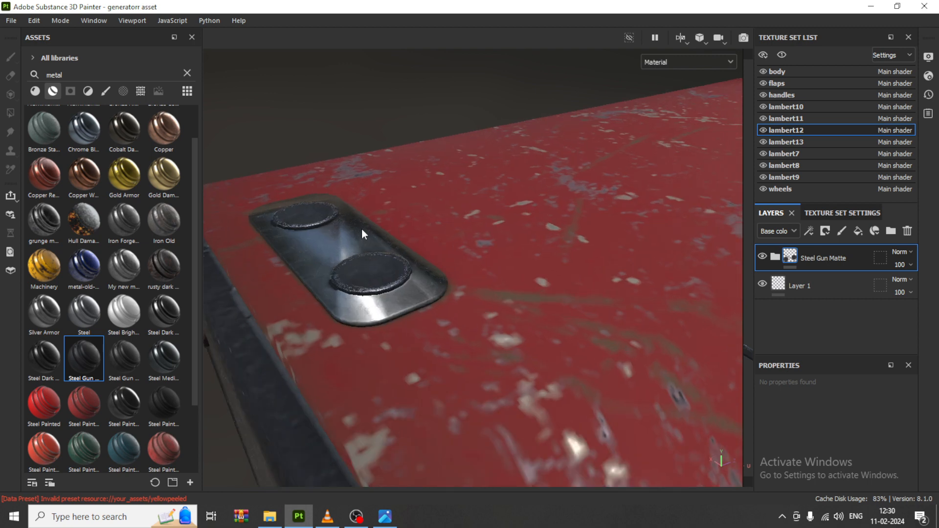
{"action": "left_click_drag", "start_coordinate": [78, 357], "coordinate": [339, 243]}
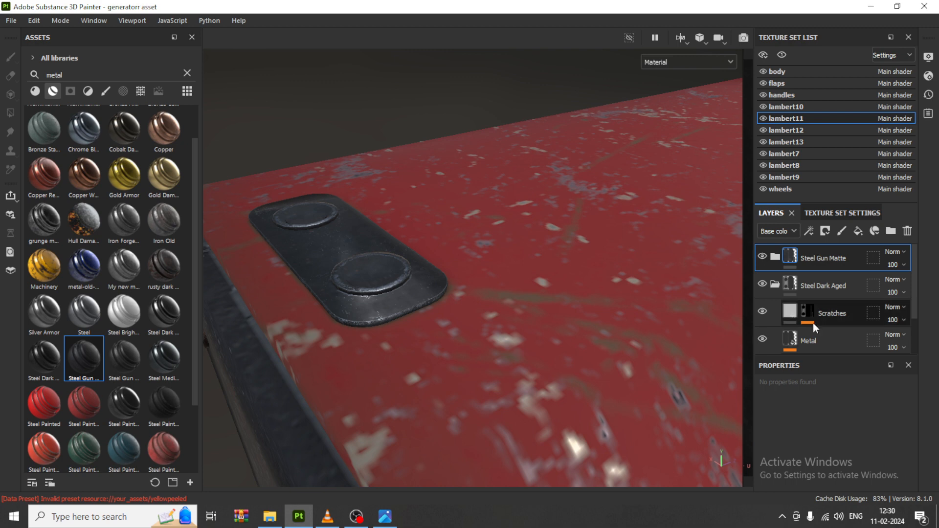
{"action": "left_click", "coordinate": [840, 291]}
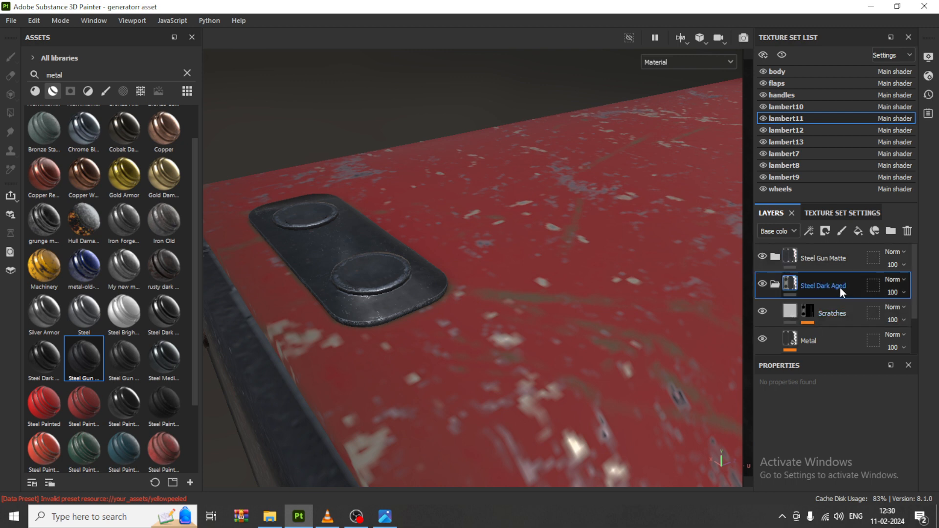
{"action": "key", "text": "Delete"}
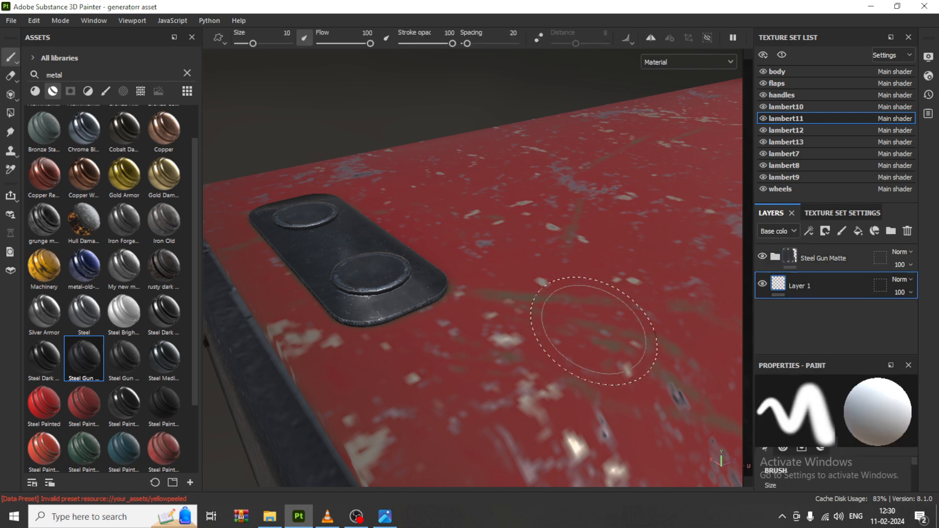
Step: Apply the Steel Gun Matte smart material to the small latch handle inside the square recess on the generator's side
{"action": "mouse_move", "coordinate": [566, 346]}
{"action": "left_mouse_down", "text": "alt"}
{"action": "mouse_move", "coordinate": [441, 283]}
{"action": "mouse_move", "coordinate": [475, 301]}
{"action": "mouse_move", "coordinate": [361, 384]}
{"action": "mouse_move", "coordinate": [413, 251]}
{"action": "mouse_move", "coordinate": [552, 277]}
{"action": "mouse_move", "coordinate": [549, 259]}
{"action": "left_mouse_up", "text": "alt"}
{"action": "middle_click_drag", "start_coordinate": [550, 260], "coordinate": [695, 267], "text": "alt"}
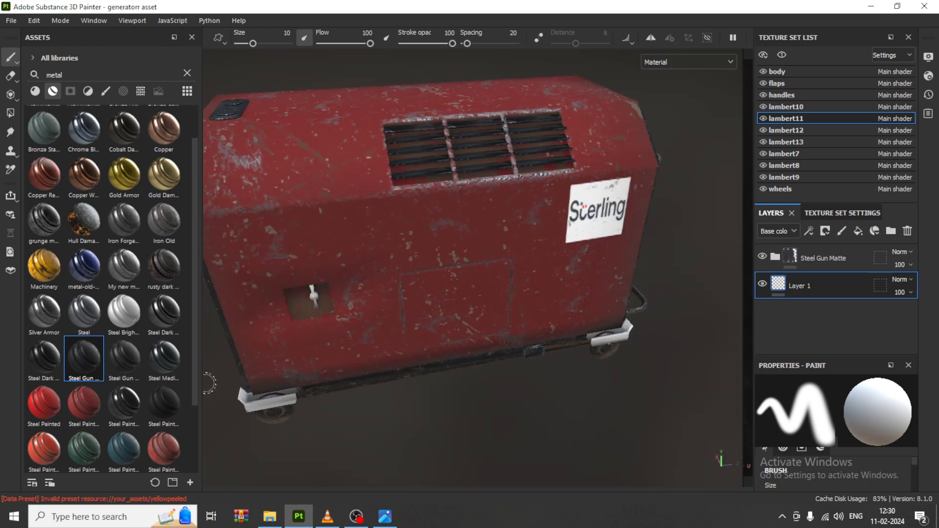
{"action": "scroll", "coordinate": [359, 328], "scroll_direction": "up", "scroll_amount": 1}
{"action": "left_click_drag", "start_coordinate": [292, 262], "coordinate": [333, 264], "text": "alt"}
{"action": "mouse_move", "coordinate": [332, 265]}
{"action": "middle_mouse_down", "text": "alt"}
{"action": "mouse_move", "coordinate": [328, 255]}
{"action": "mouse_move", "coordinate": [343, 257]}
{"action": "middle_mouse_up", "text": "alt"}
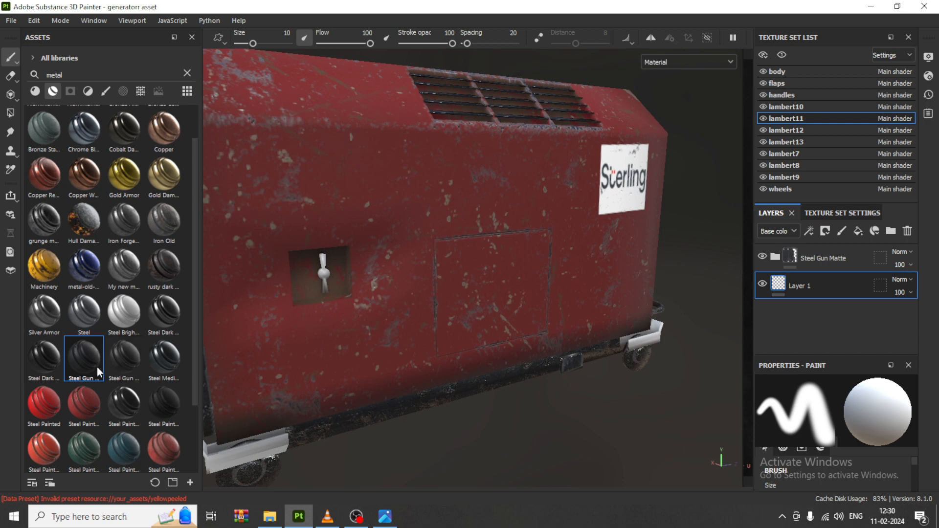
{"action": "left_click_drag", "start_coordinate": [97, 367], "coordinate": [325, 275]}
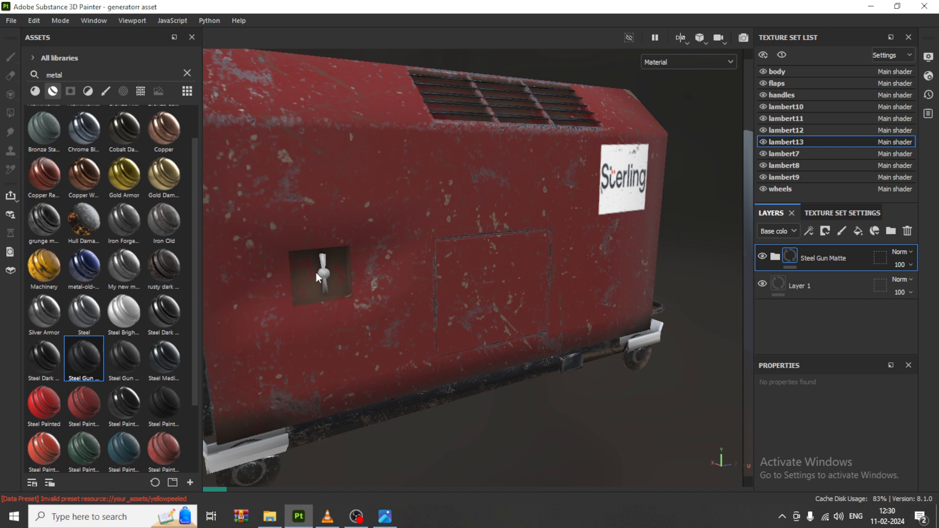
{"action": "scroll", "coordinate": [318, 269], "scroll_direction": "up", "scroll_amount": 3}
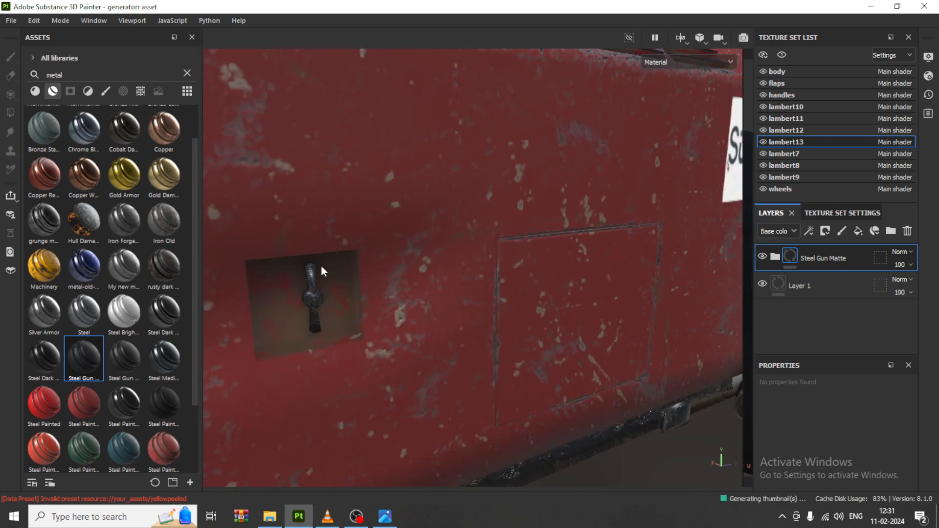
{"action": "scroll", "coordinate": [366, 298], "scroll_direction": "up", "scroll_amount": 4}
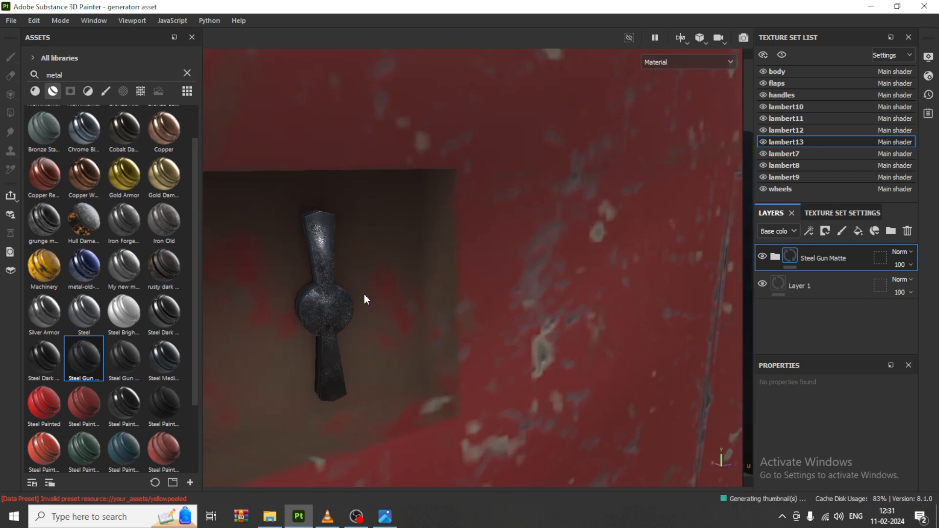
{"action": "scroll", "coordinate": [360, 296], "scroll_direction": "down", "scroll_amount": 4}
{"action": "scroll", "coordinate": [354, 293], "scroll_direction": "down", "scroll_amount": 3}
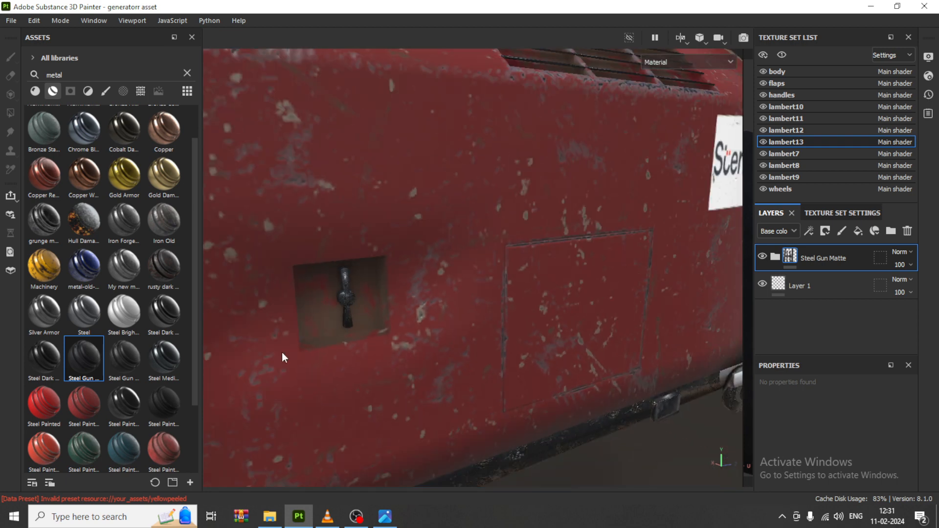
Step: Apply the rusty dark metal smart material to the white brackets above the generator's wheels
{"action": "scroll", "coordinate": [548, 339], "scroll_direction": "down", "scroll_amount": 4}
{"action": "middle_click_drag", "start_coordinate": [547, 339], "coordinate": [561, 248], "text": "alt"}
{"action": "left_click_drag", "start_coordinate": [419, 339], "coordinate": [455, 332], "text": "alt"}
{"action": "middle_click_drag", "start_coordinate": [430, 297], "coordinate": [447, 313], "text": "alt"}
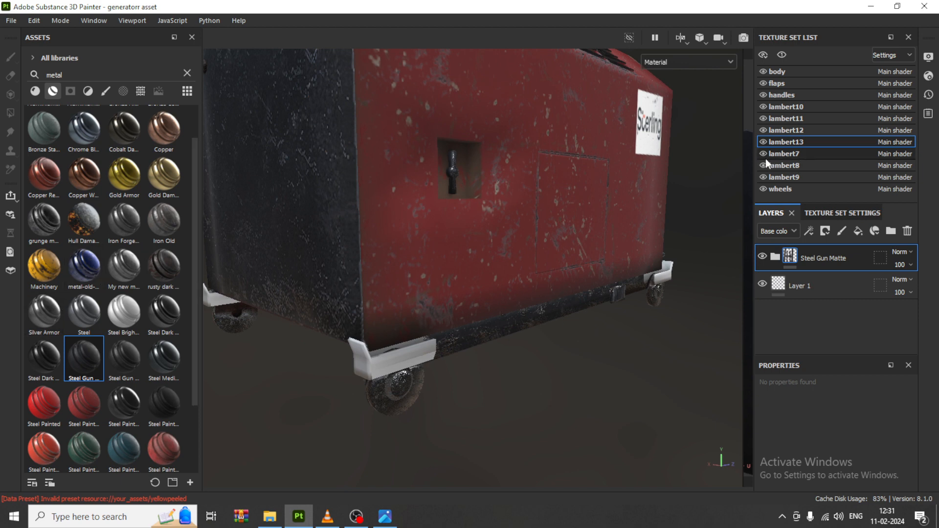
{"action": "scroll", "coordinate": [407, 196], "scroll_direction": "down", "scroll_amount": 2}
{"action": "middle_click_drag", "start_coordinate": [407, 196], "coordinate": [409, 207], "text": "alt"}
{"action": "left_click_drag", "start_coordinate": [409, 208], "coordinate": [498, 228], "text": "alt"}
{"action": "middle_click_drag", "start_coordinate": [498, 227], "coordinate": [520, 151], "text": "alt"}
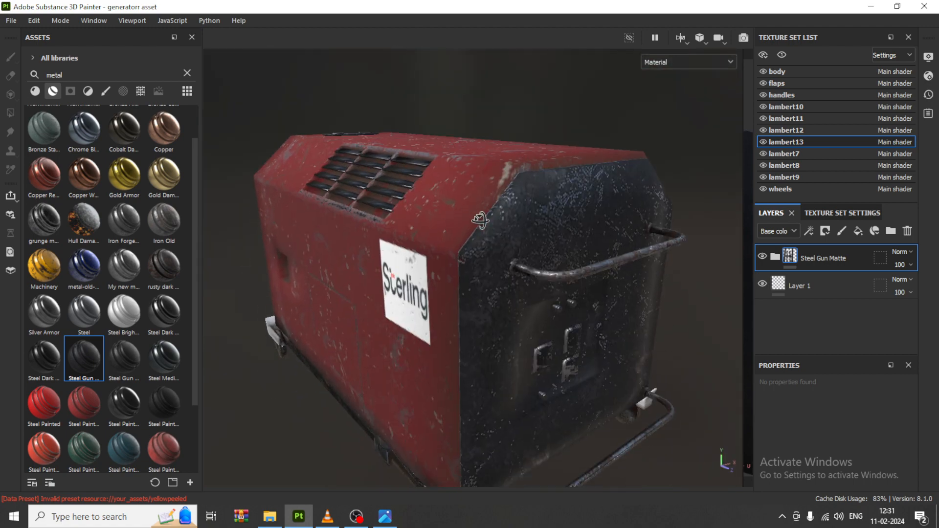
{"action": "left_click_drag", "start_coordinate": [485, 221], "coordinate": [511, 216], "text": "alt"}
{"action": "left_click_drag", "start_coordinate": [165, 270], "coordinate": [213, 343]}
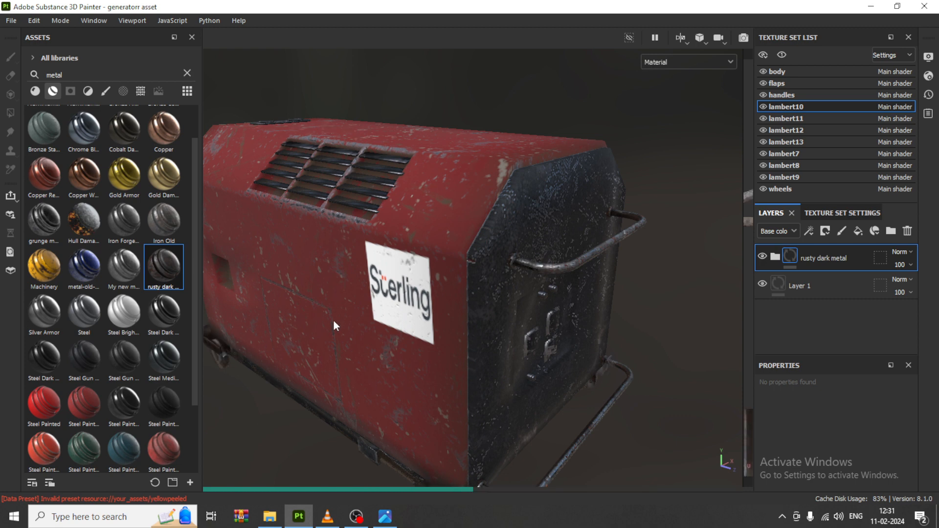
Step: Examine the textured brackets, side and end panel, and compare the generator with the prop.jpg reference
{"action": "left_click_drag", "start_coordinate": [342, 340], "coordinate": [515, 316], "text": "alt"}
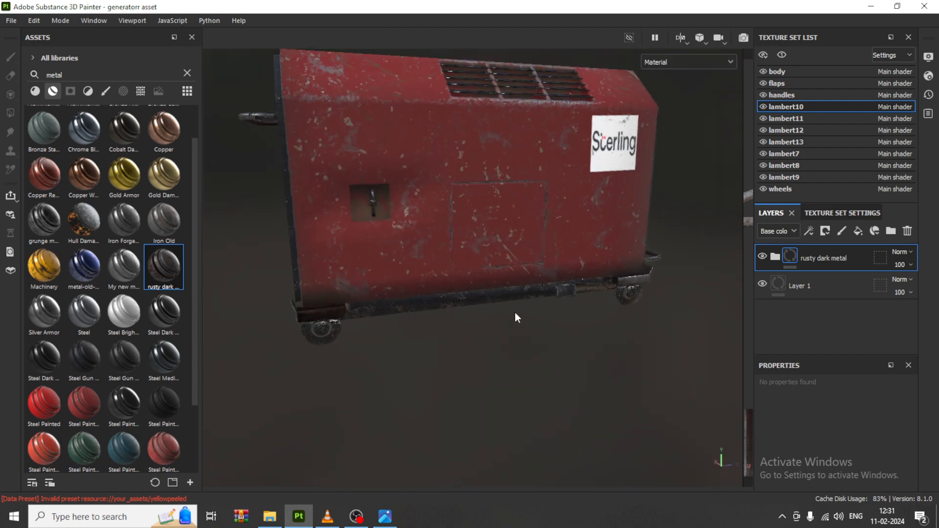
{"action": "scroll", "coordinate": [514, 313], "scroll_direction": "up", "scroll_amount": 3}
{"action": "mouse_move", "coordinate": [336, 319]}
{"action": "left_mouse_down", "text": "alt"}
{"action": "mouse_move", "coordinate": [503, 325]}
{"action": "mouse_move", "coordinate": [602, 316]}
{"action": "mouse_move", "coordinate": [652, 299]}
{"action": "mouse_move", "coordinate": [517, 329]}
{"action": "mouse_move", "coordinate": [308, 289]}
{"action": "mouse_move", "coordinate": [540, 243]}
{"action": "mouse_move", "coordinate": [540, 279]}
{"action": "left_mouse_up", "text": "alt"}
{"action": "left_click", "coordinate": [383, 516]}
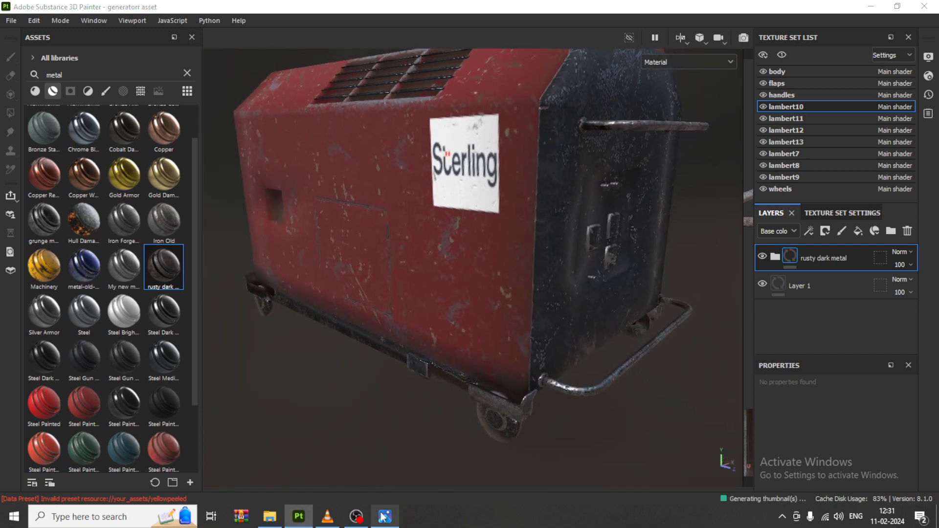
{"action": "left_click", "coordinate": [383, 516]}
{"action": "left_click", "coordinate": [383, 517]}
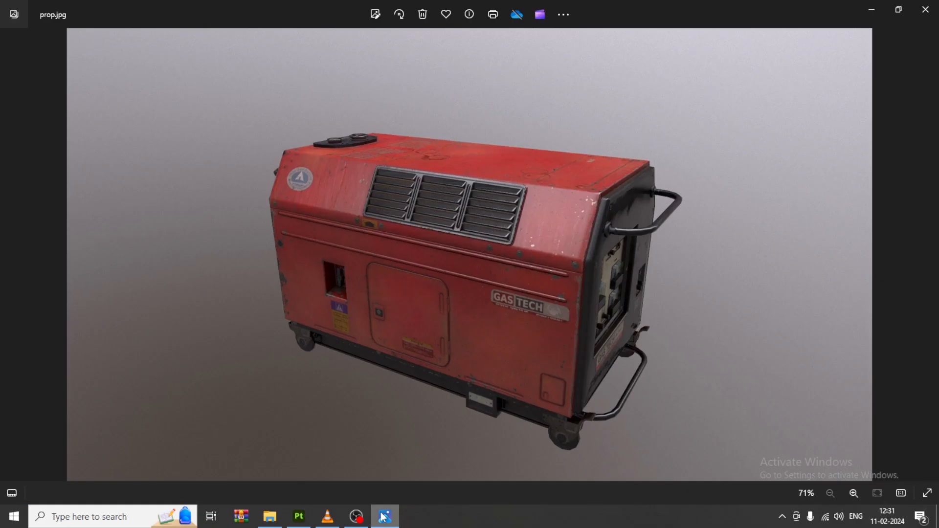
{"action": "left_click", "coordinate": [383, 516]}
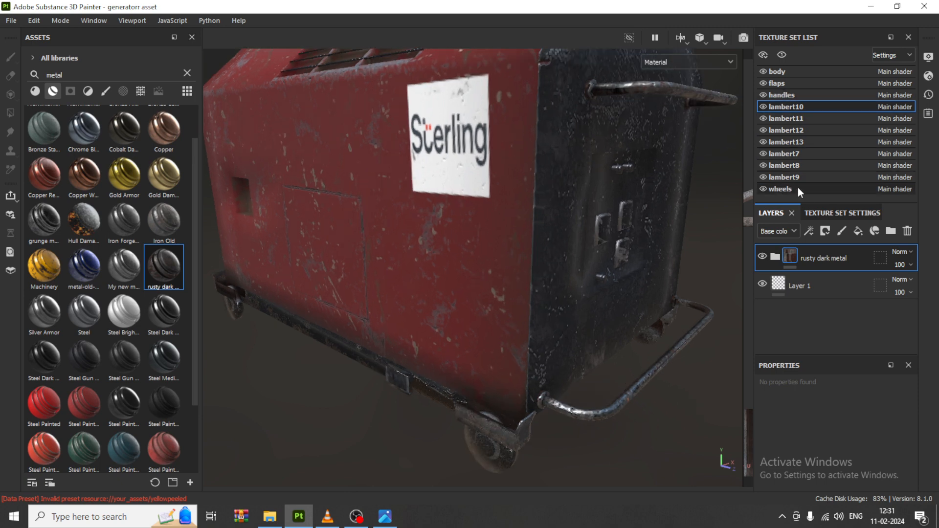
Step: Set the Wear Level of the wheels' Metal Edge Wear generator to 0.14 in the Steel Dark group's mask
{"action": "left_click", "coordinate": [823, 188]}
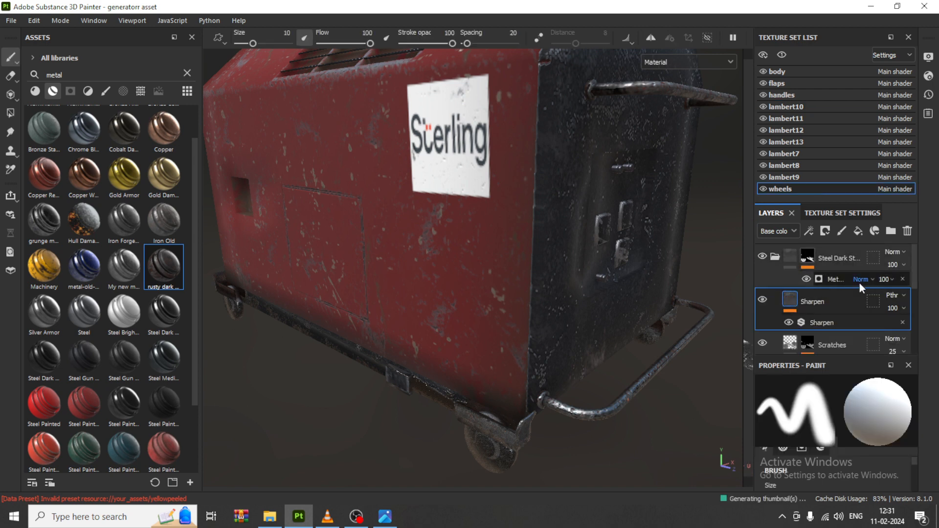
{"action": "left_click", "coordinate": [843, 280]}
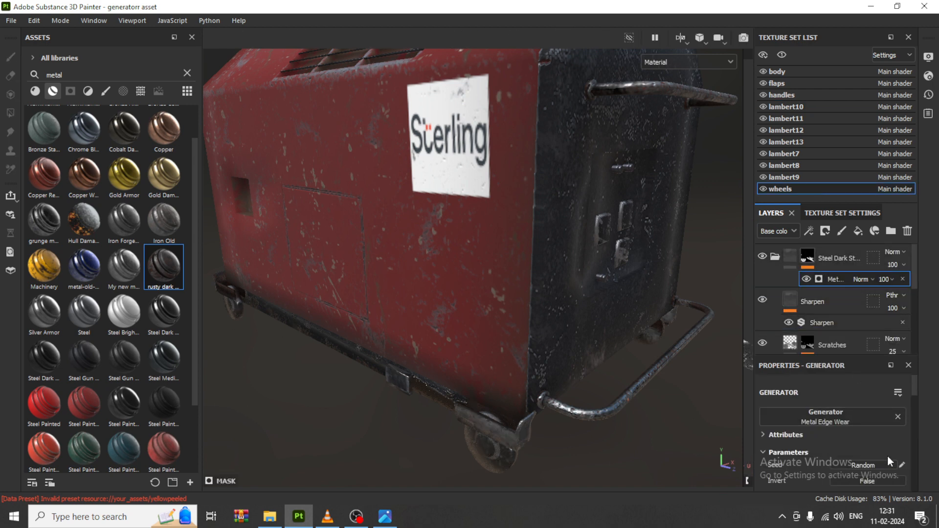
{"action": "scroll", "coordinate": [887, 441], "scroll_direction": "down", "scroll_amount": 2}
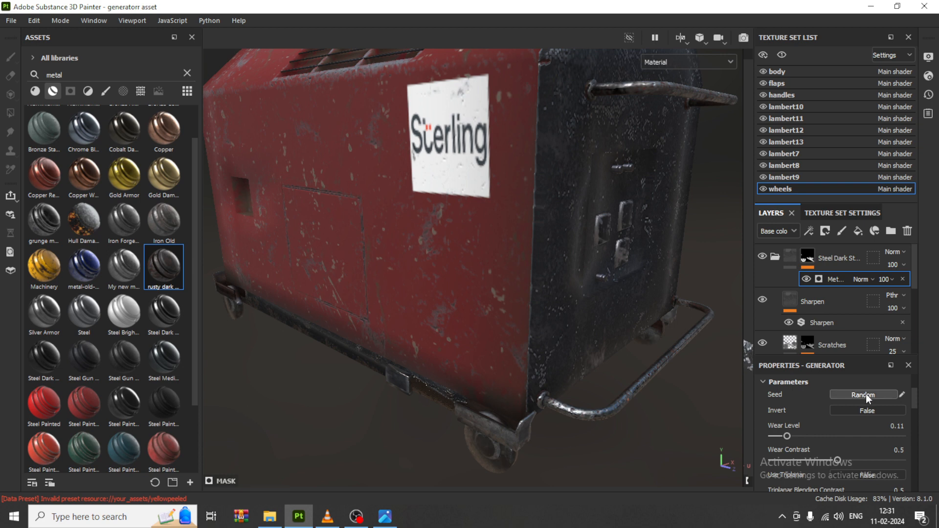
{"action": "mouse_move", "coordinate": [788, 438]}
{"action": "left_mouse_down"}
{"action": "mouse_move", "coordinate": [872, 437]}
{"action": "mouse_move", "coordinate": [777, 439]}
{"action": "left_mouse_up"}
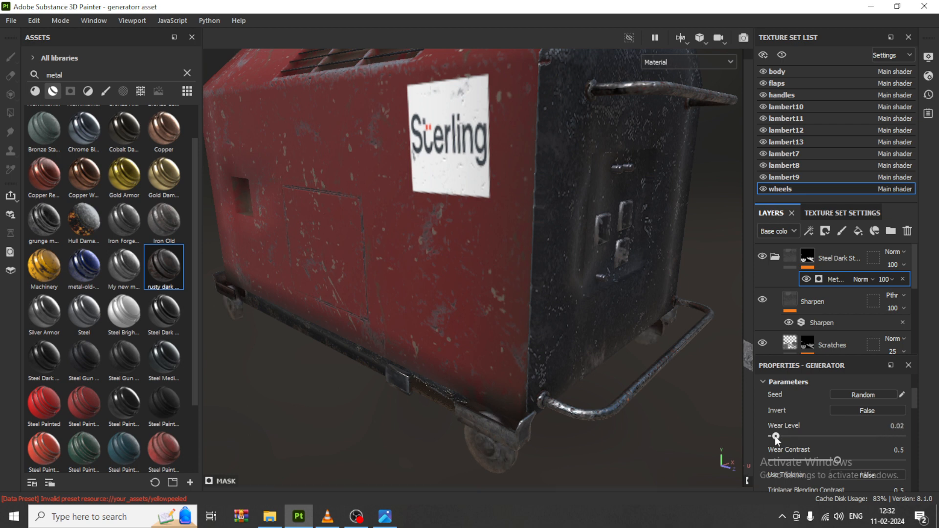
{"action": "left_click", "coordinate": [790, 436]}
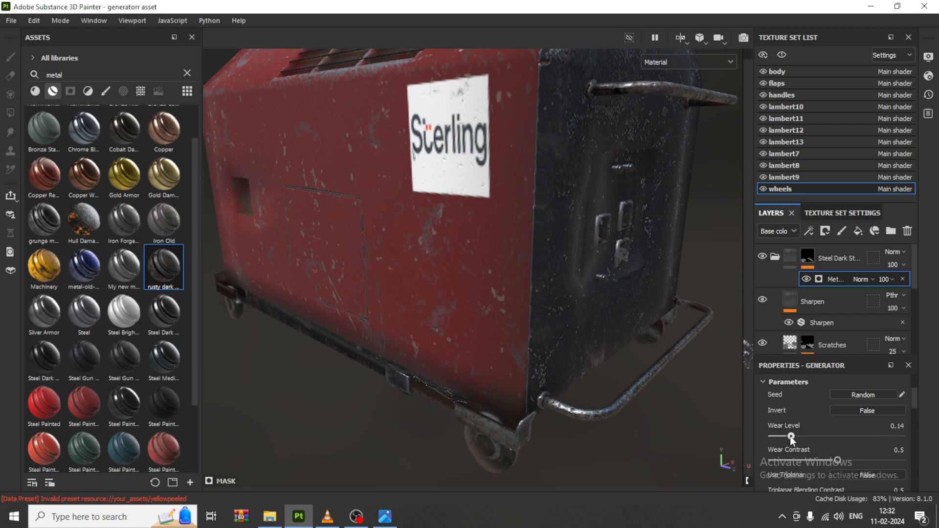
{"action": "scroll", "coordinate": [430, 294], "scroll_direction": "down", "scroll_amount": 4}
Step: Examine the textured generator's wheels, red side, roof and dark end panel from several angles
{"action": "left_click_drag", "start_coordinate": [580, 293], "coordinate": [601, 247], "text": "alt"}
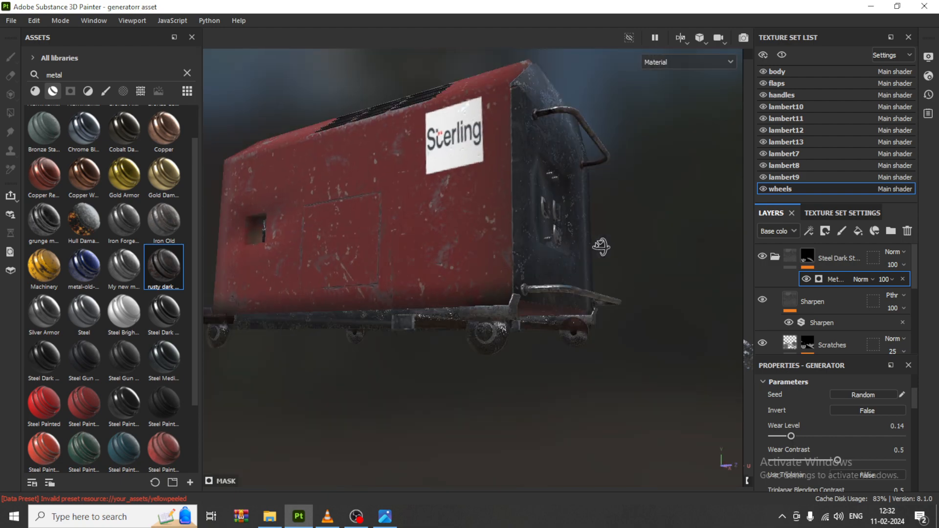
{"action": "middle_click_drag", "start_coordinate": [601, 247], "coordinate": [624, 329], "text": "alt"}
{"action": "left_click_drag", "start_coordinate": [624, 328], "coordinate": [220, 147], "text": "alt"}
{"action": "left_click_drag", "start_coordinate": [695, 288], "coordinate": [531, 308], "text": "alt"}
{"action": "middle_click_drag", "start_coordinate": [531, 309], "coordinate": [527, 313], "text": "alt"}
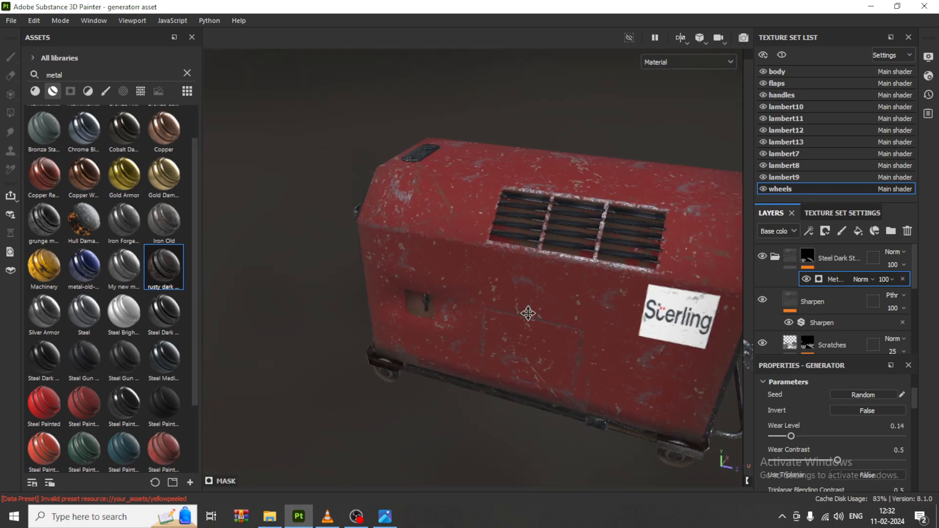
{"action": "left_click_drag", "start_coordinate": [528, 313], "coordinate": [486, 299], "text": "alt"}
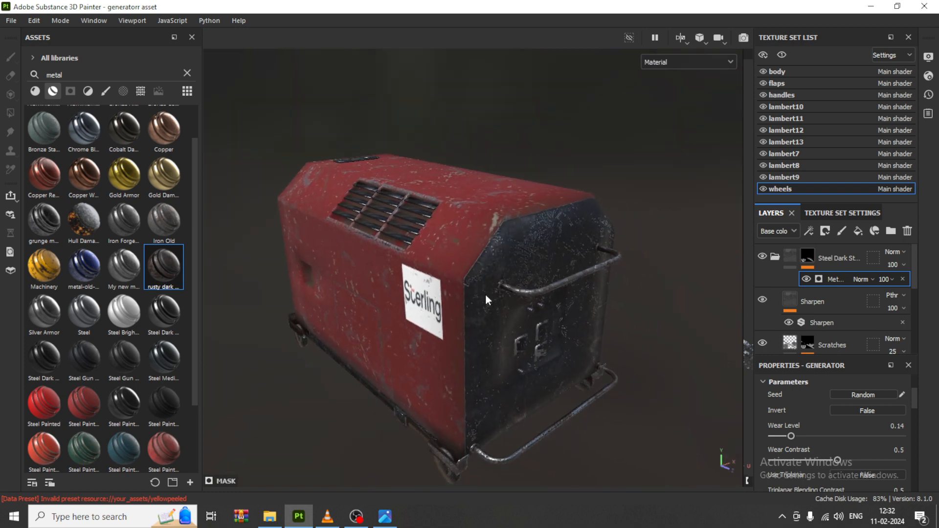
{"action": "left_click_drag", "start_coordinate": [628, 303], "coordinate": [650, 313], "text": "alt"}
{"action": "middle_click_drag", "start_coordinate": [505, 316], "coordinate": [524, 315], "text": "alt"}
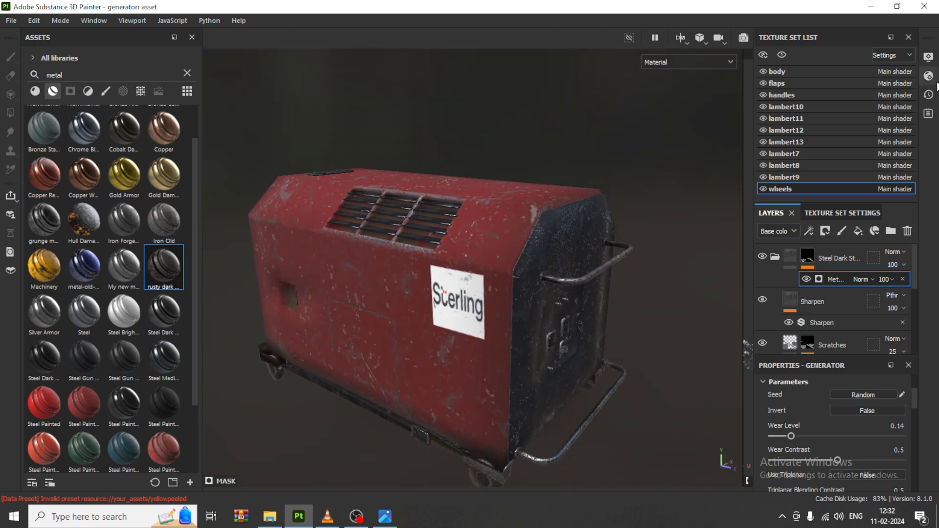
Step: Raise the viewport's environment opacity slightly and increase the environment exposure to about 0.8 EV
{"action": "left_click", "coordinate": [929, 57]}
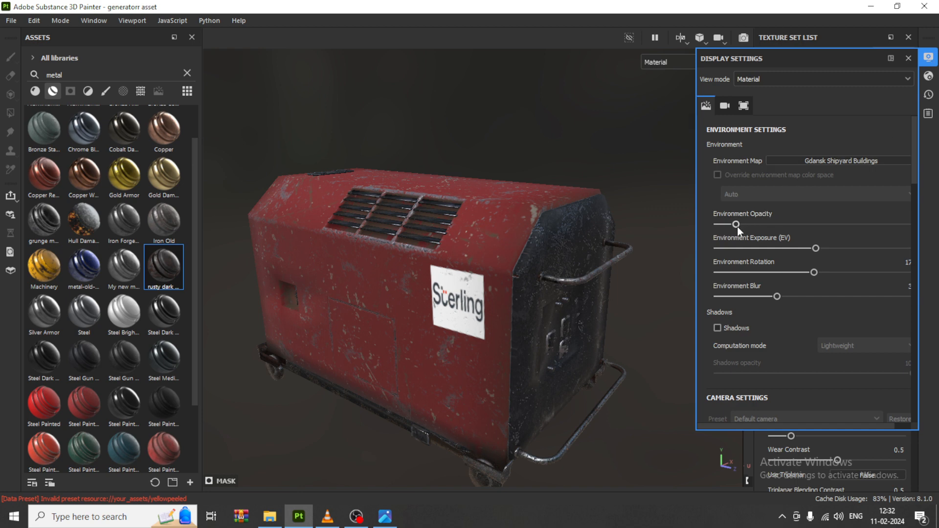
{"action": "left_click_drag", "start_coordinate": [736, 225], "coordinate": [751, 224]}
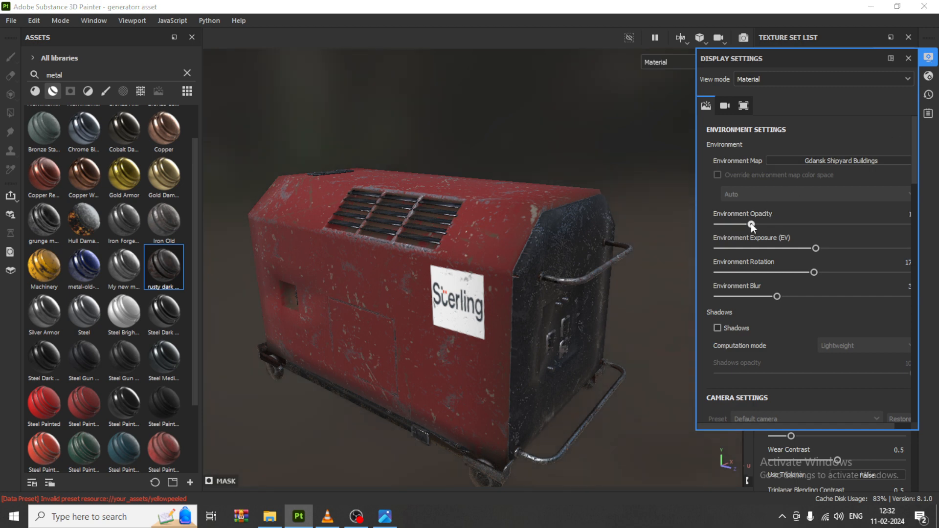
{"action": "right_click_drag", "start_coordinate": [636, 253], "coordinate": [645, 256], "text": "shift"}
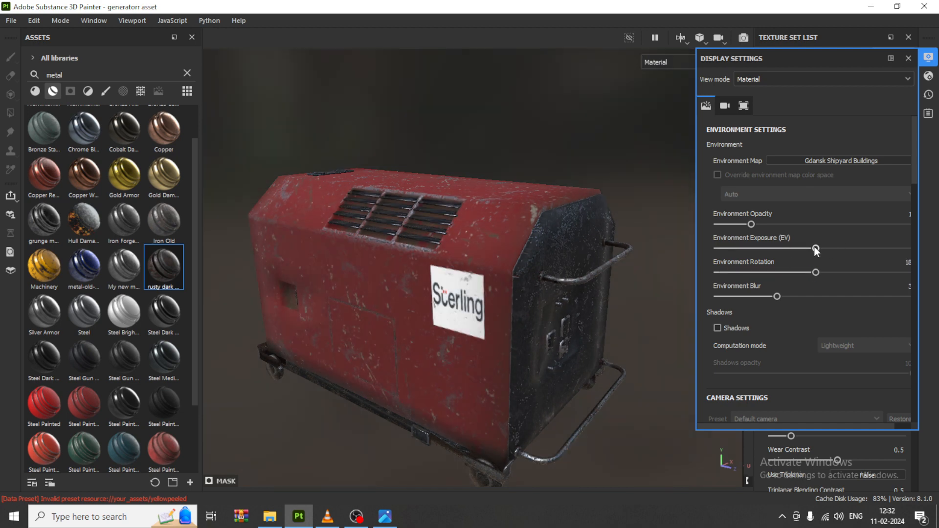
{"action": "left_click_drag", "start_coordinate": [816, 250], "coordinate": [827, 250]}
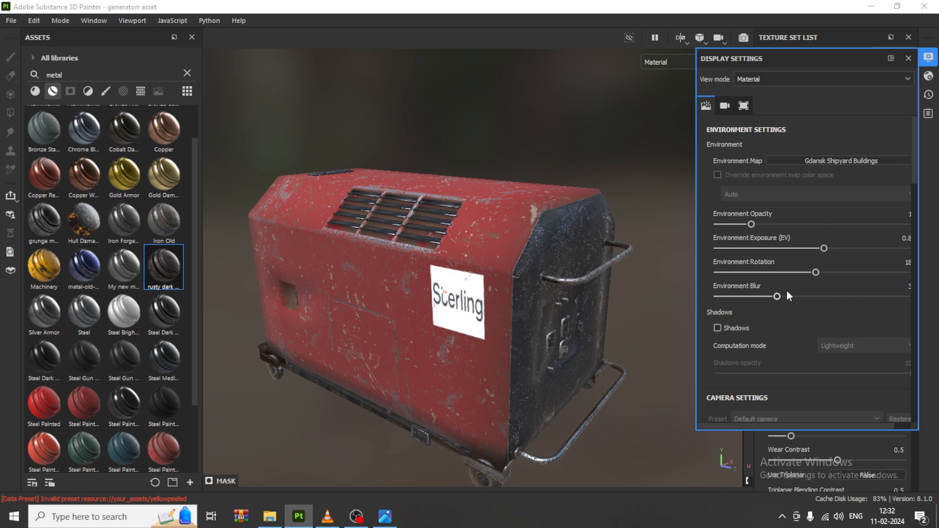
Step: Lower the environment blur in the display settings and check the generator under the adjusted lighting
{"action": "left_click_drag", "start_coordinate": [778, 297], "coordinate": [743, 295]}
{"action": "left_click_drag", "start_coordinate": [462, 304], "coordinate": [425, 227], "text": "alt"}
{"action": "left_click_drag", "start_coordinate": [444, 296], "coordinate": [440, 274], "text": "alt"}
{"action": "left_click", "coordinate": [929, 61]}
{"action": "middle_click_drag", "start_coordinate": [482, 268], "coordinate": [535, 245], "text": "alt"}
{"action": "left_click_drag", "start_coordinate": [535, 245], "coordinate": [550, 261], "text": "alt"}
{"action": "middle_click_drag", "start_coordinate": [550, 262], "coordinate": [516, 274], "text": "alt"}
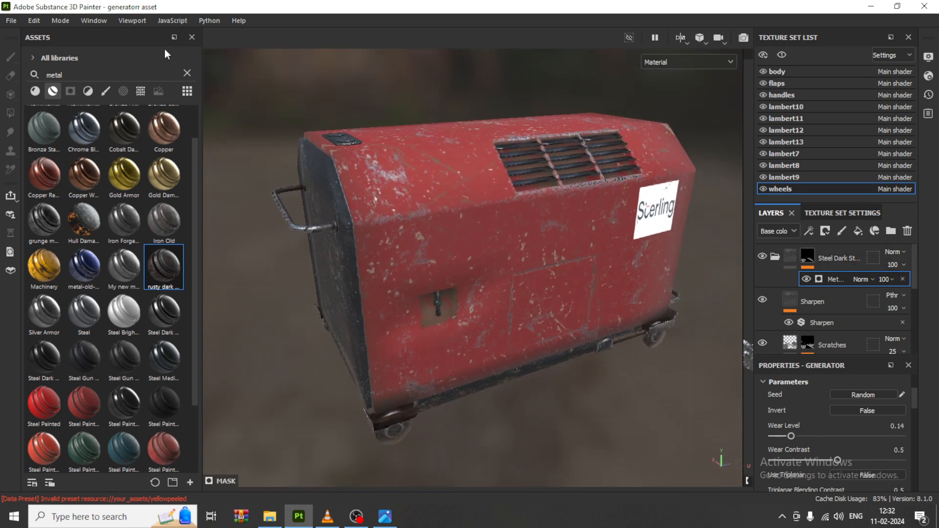